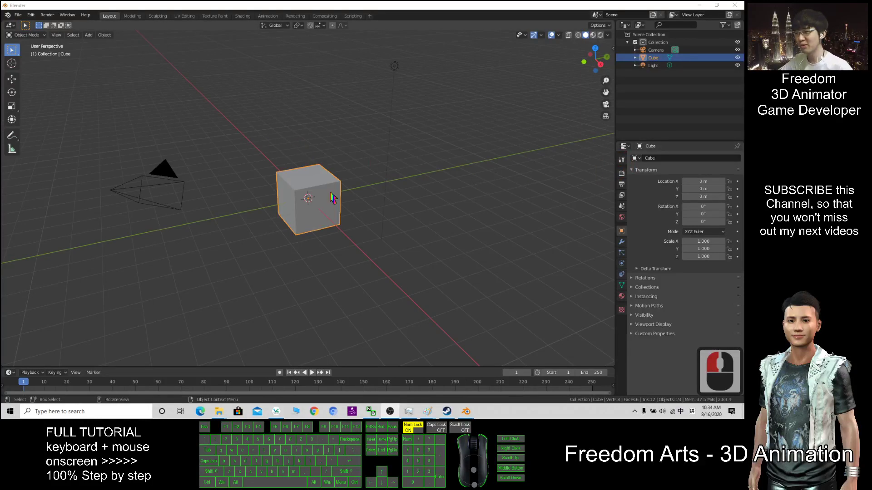
Shrink Blender to bring the Steam library forward, then maximize Blender again.
{"action": "left_click_drag", "start_coordinate": [430, 5], "coordinate": [426, 125]}
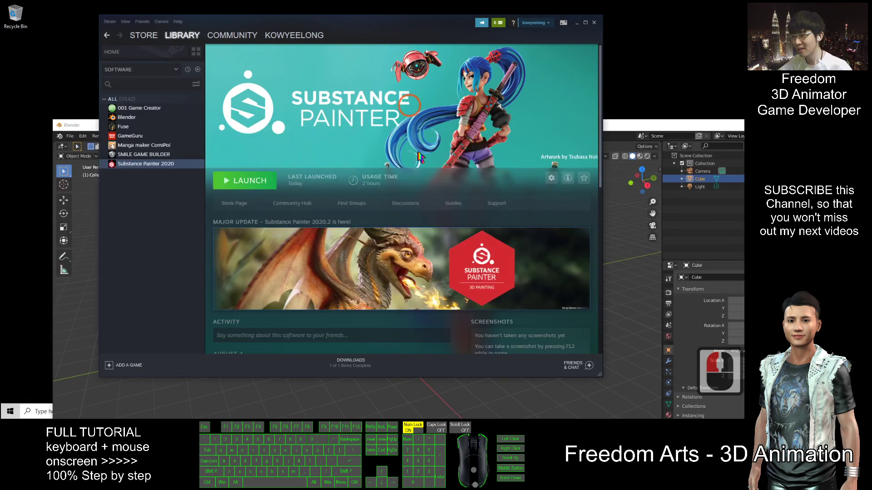
{"action": "left_click", "coordinate": [512, 248]}
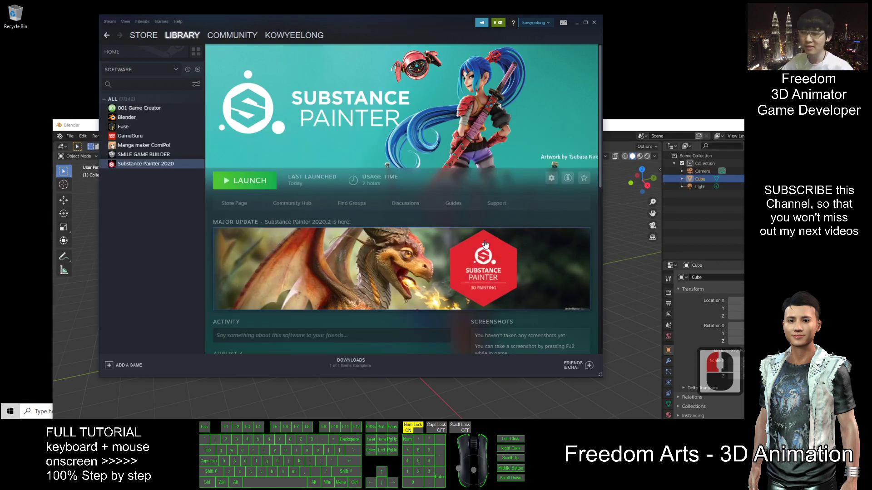
{"action": "left_click", "coordinate": [630, 126]}
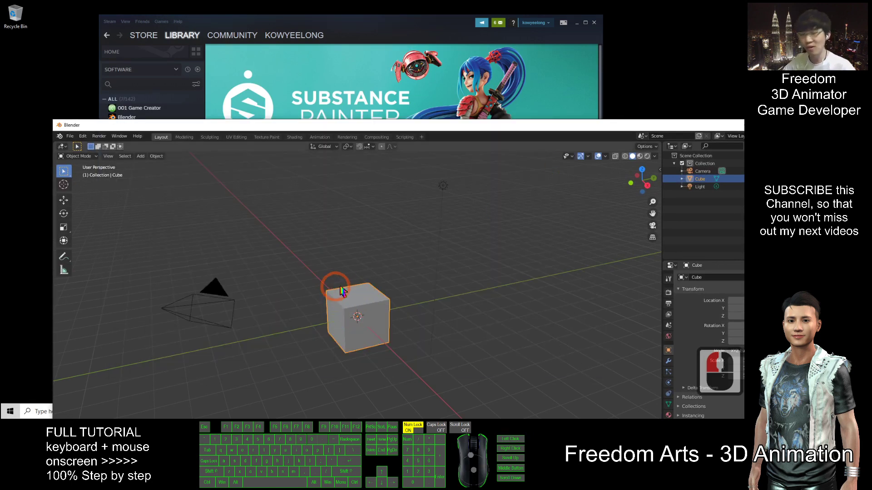
{"action": "left_click_drag", "start_coordinate": [478, 128], "coordinate": [486, 4]}
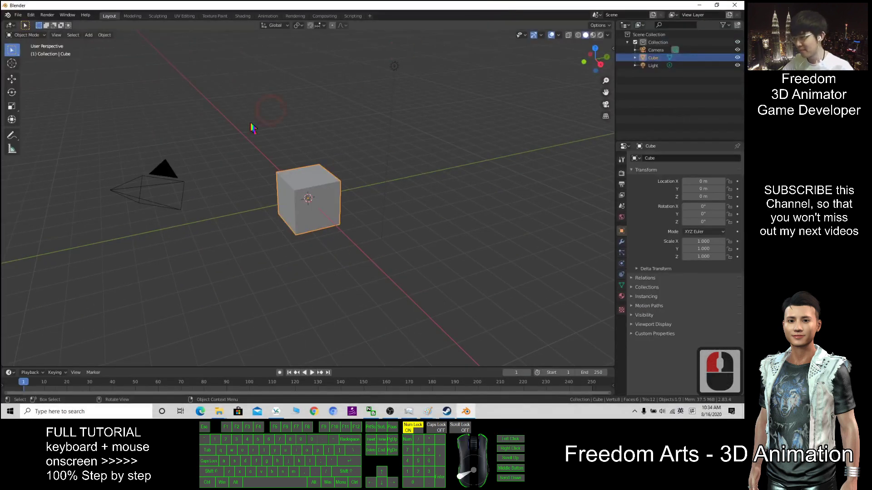
Reselect the cube and restore Blender to a smaller window over Steam.
{"action": "left_click", "coordinate": [491, 173]}
{"action": "left_click", "coordinate": [306, 179]}
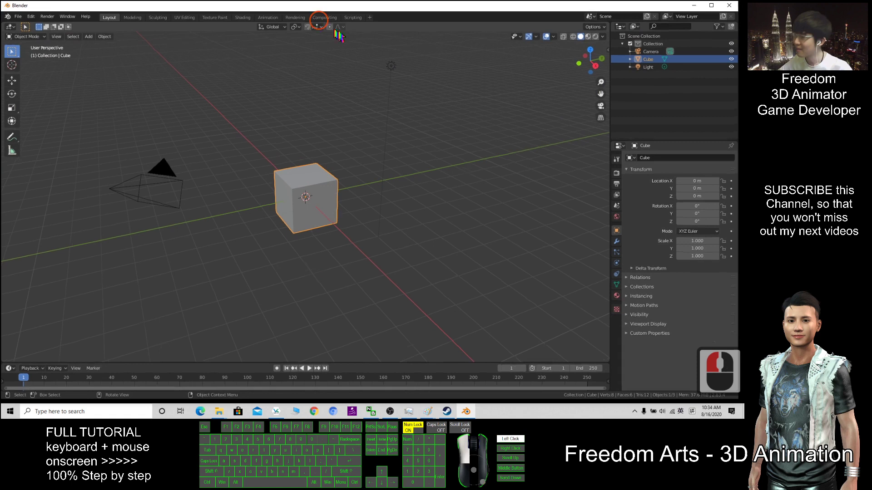
{"action": "left_click_drag", "start_coordinate": [325, 5], "coordinate": [406, 96]}
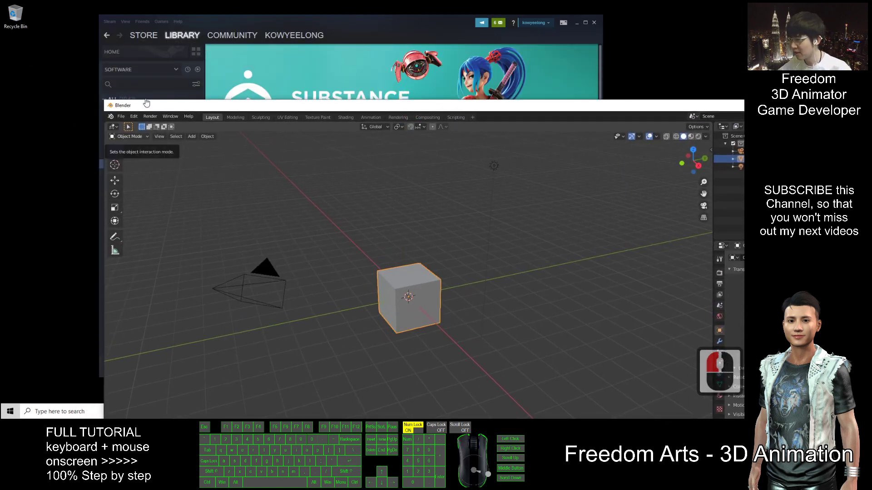
{"action": "left_click", "coordinate": [450, 242]}
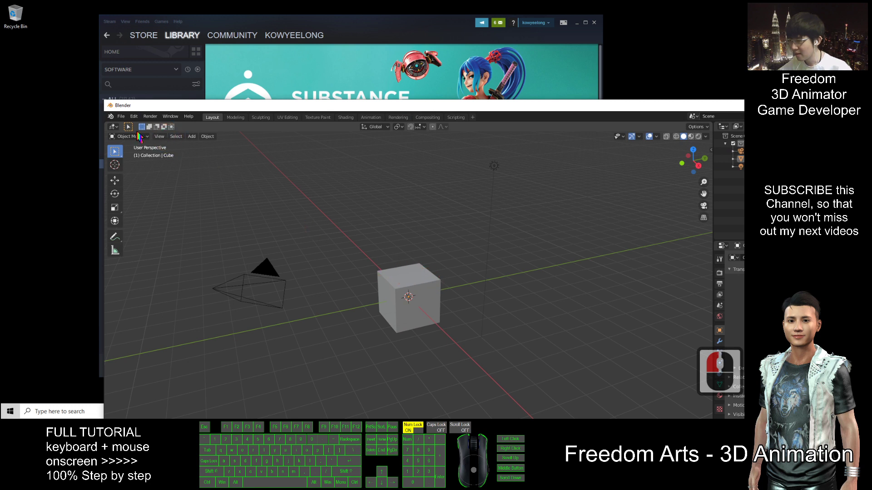
{"action": "left_click", "coordinate": [410, 280]}
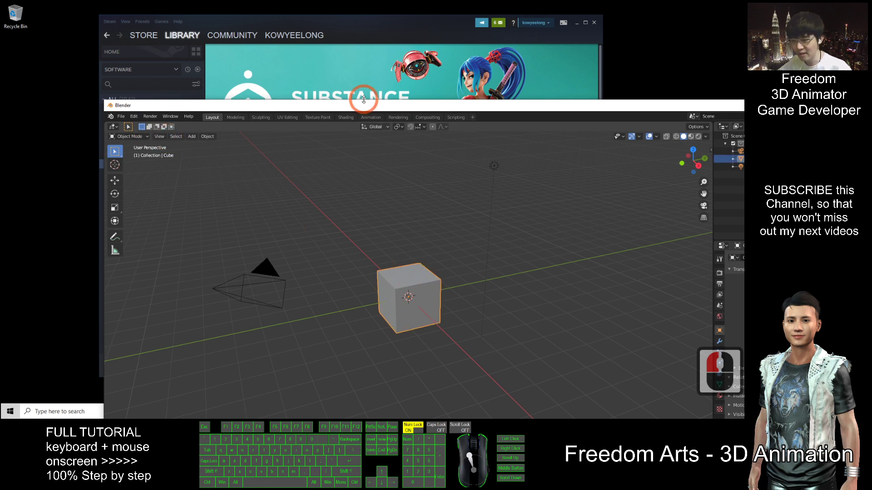
Export the scene as FBX to the Desktop under the name 'blender cube'.
{"action": "left_click_drag", "start_coordinate": [364, 104], "coordinate": [358, 55]}
{"action": "left_click", "coordinate": [115, 66]}
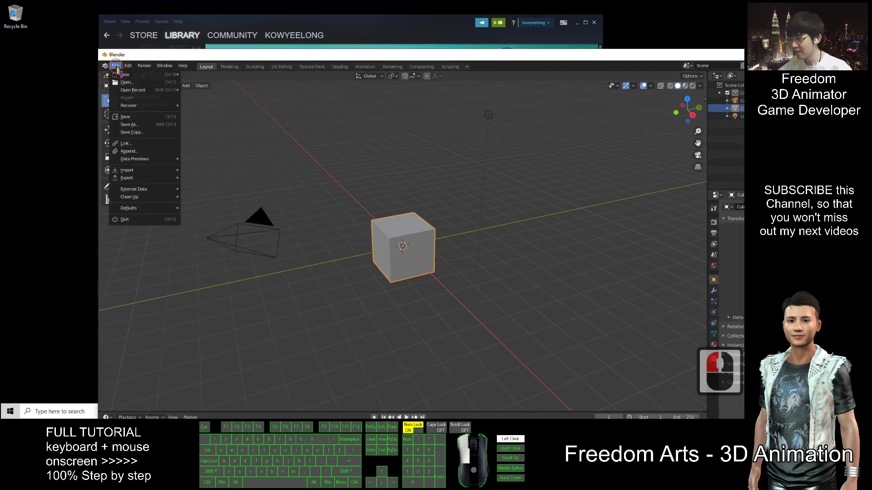
{"action": "left_click", "coordinate": [141, 178]}
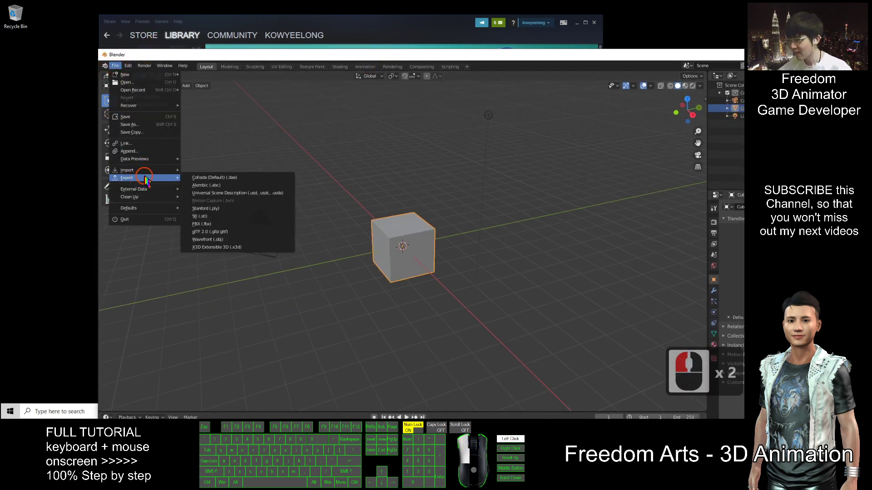
{"action": "left_click", "coordinate": [203, 224]}
{"action": "left_click", "coordinate": [303, 237]}
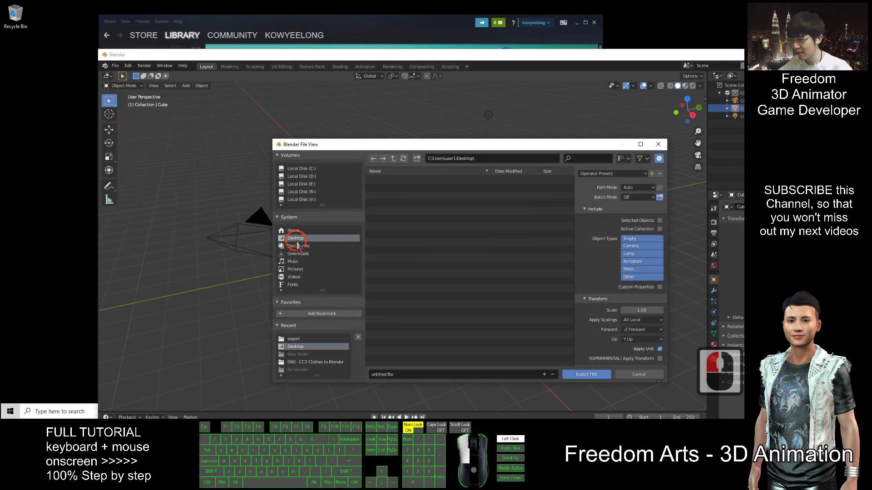
{"action": "left_click", "coordinate": [399, 375]}
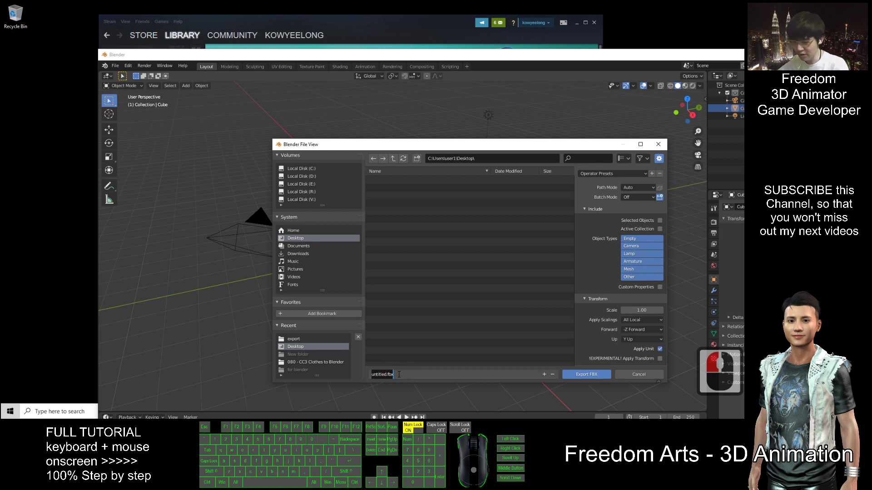
{"action": "type", "text": "blender cube"}
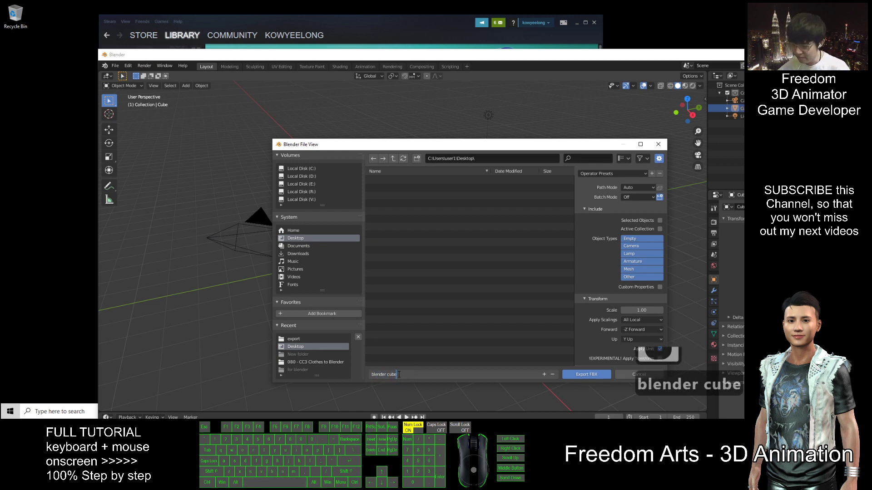
{"action": "left_click", "coordinate": [590, 374]}
{"action": "left_click", "coordinate": [590, 375]}
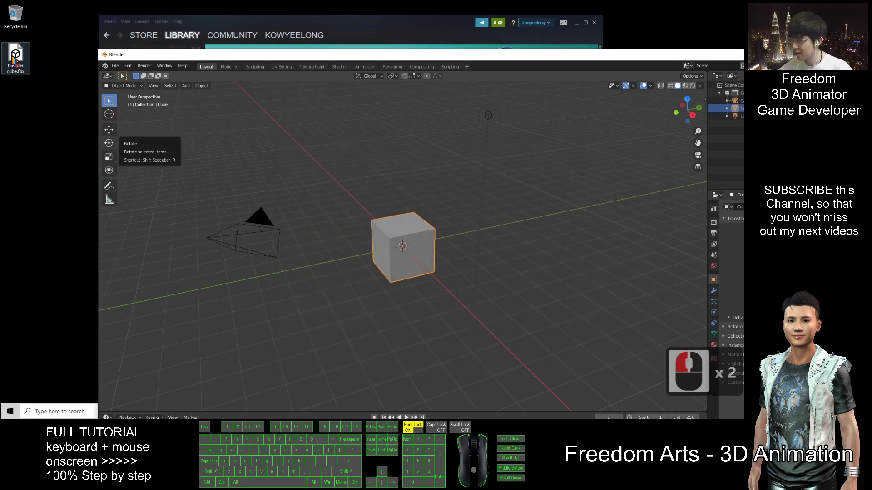
{"action": "double_click", "coordinate": [11, 48]}
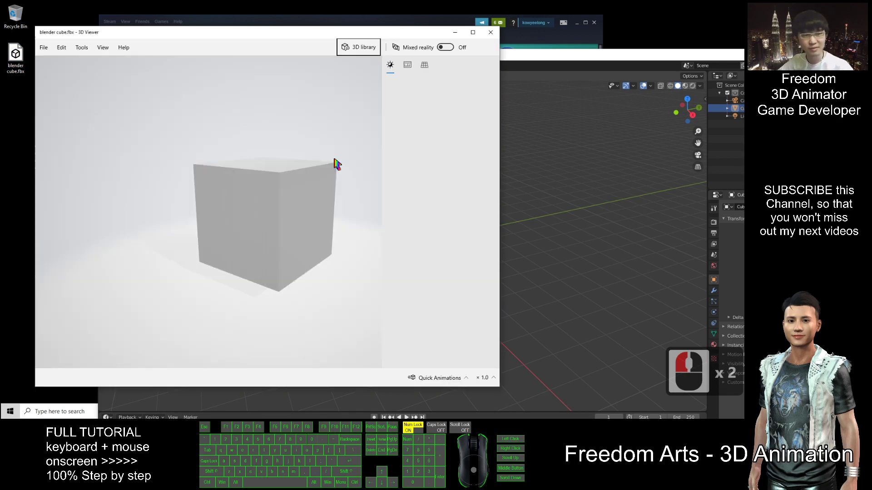
{"action": "left_click_drag", "start_coordinate": [244, 188], "coordinate": [194, 210]}
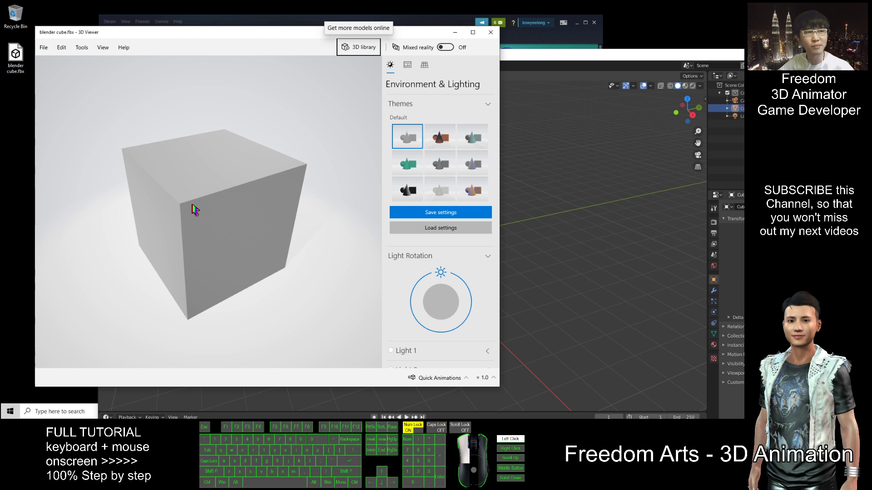
Close the cube preview, maximize Blender, then minimize it to reveal Steam.
{"action": "left_click", "coordinate": [490, 32]}
{"action": "left_click", "coordinate": [538, 60]}
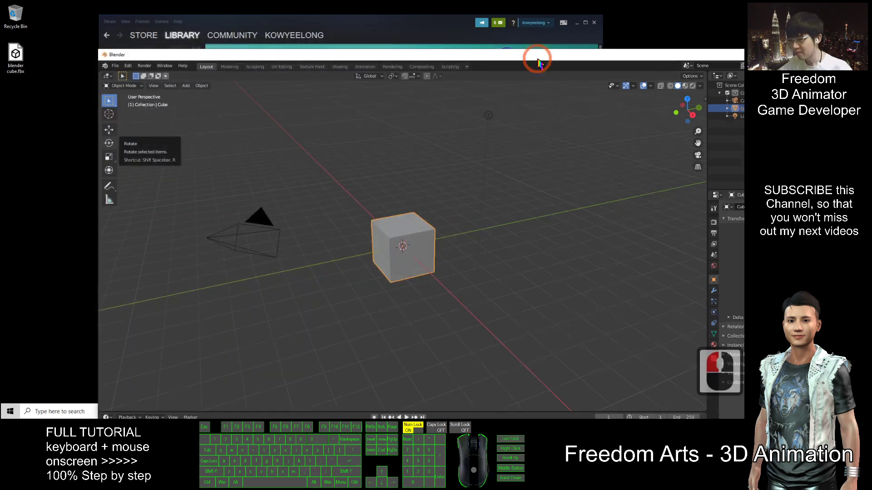
{"action": "left_click_drag", "start_coordinate": [538, 62], "coordinate": [611, 3]}
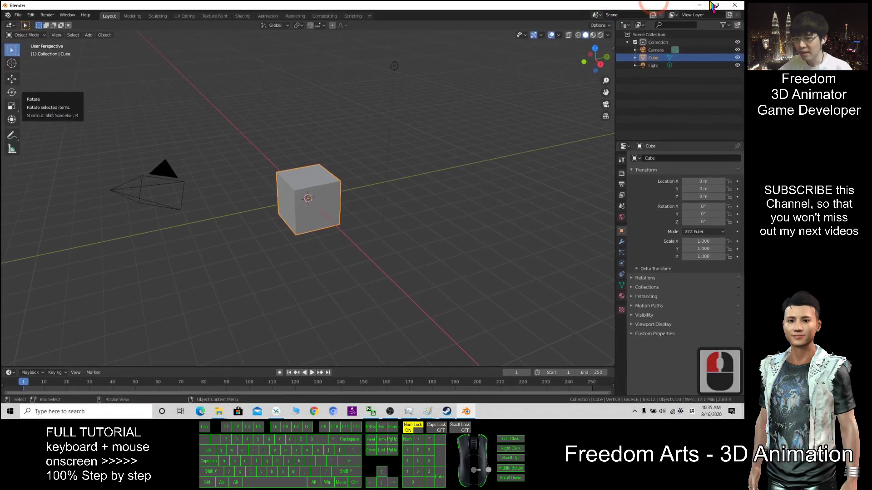
{"action": "left_click", "coordinate": [698, 5]}
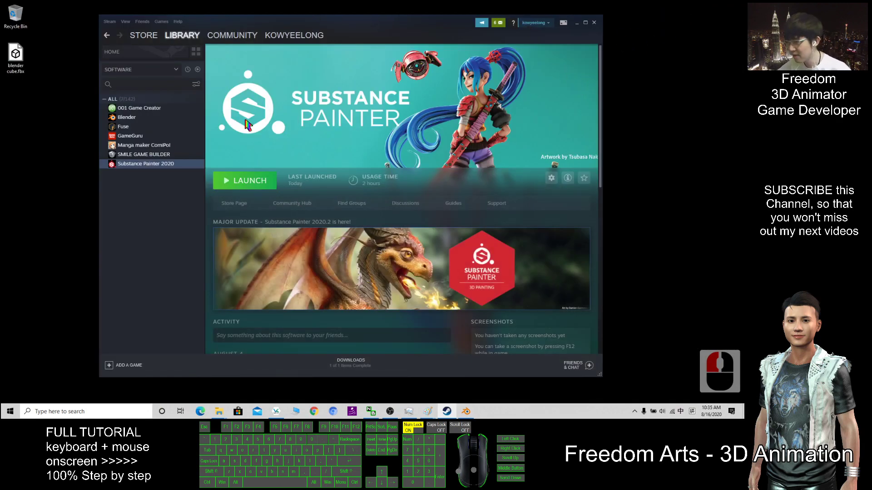
Launch Substance Painter 2020 from the Steam library and minimize Steam.
{"action": "left_click_drag", "start_coordinate": [227, 25], "coordinate": [288, 29]}
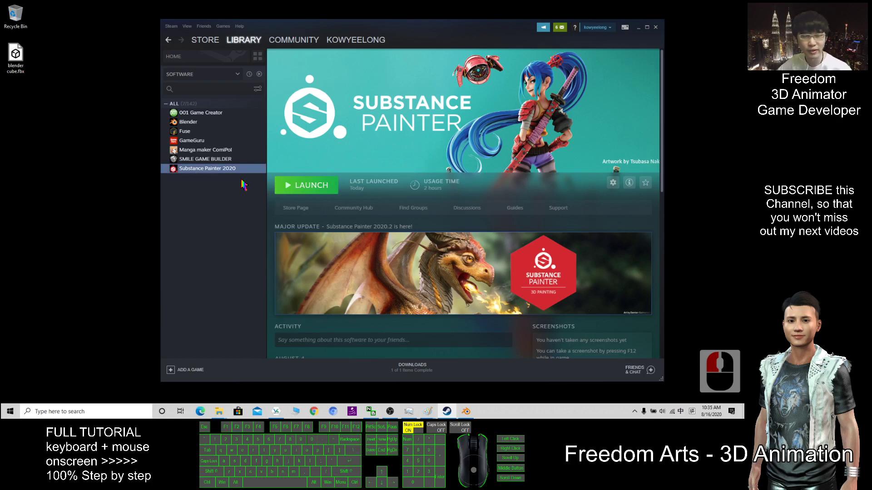
{"action": "left_click", "coordinate": [310, 187]}
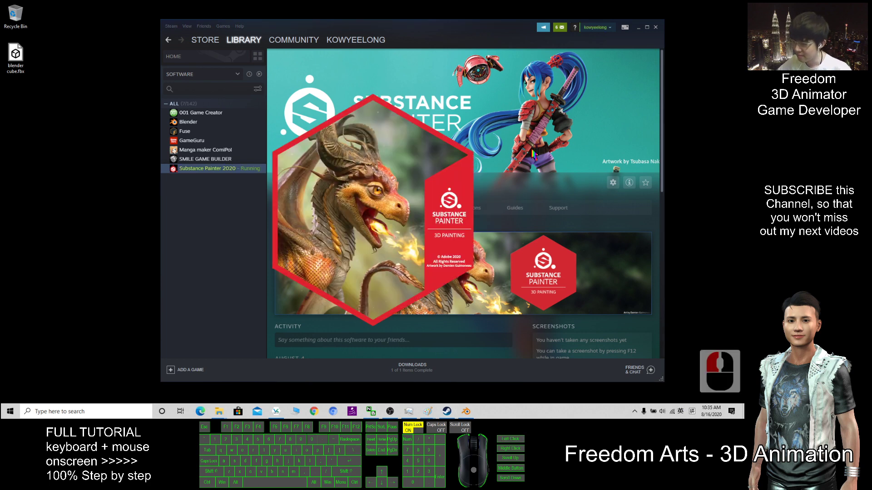
{"action": "left_click", "coordinate": [638, 28]}
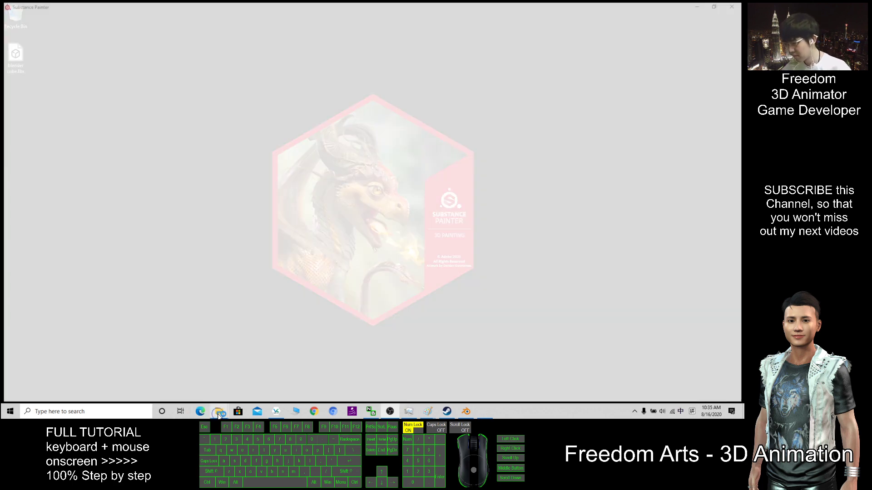
Close the Substance Painter welcome screen and restore its window to a smaller size.
{"action": "right_click", "coordinate": [216, 413]}
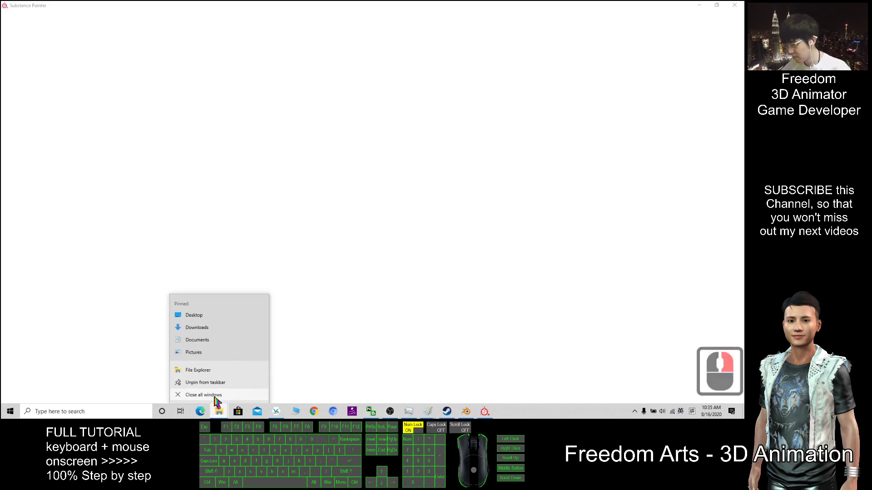
{"action": "left_click", "coordinate": [251, 386]}
{"action": "left_click", "coordinate": [466, 343]}
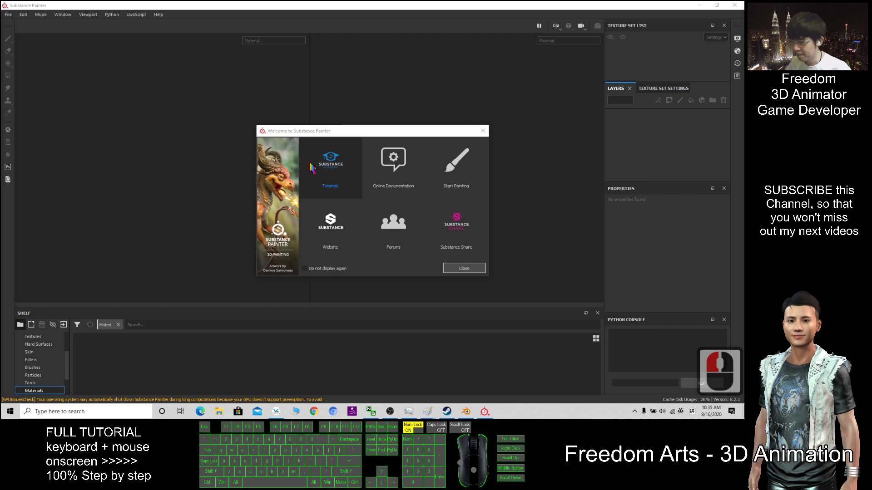
{"action": "left_click", "coordinate": [473, 273]}
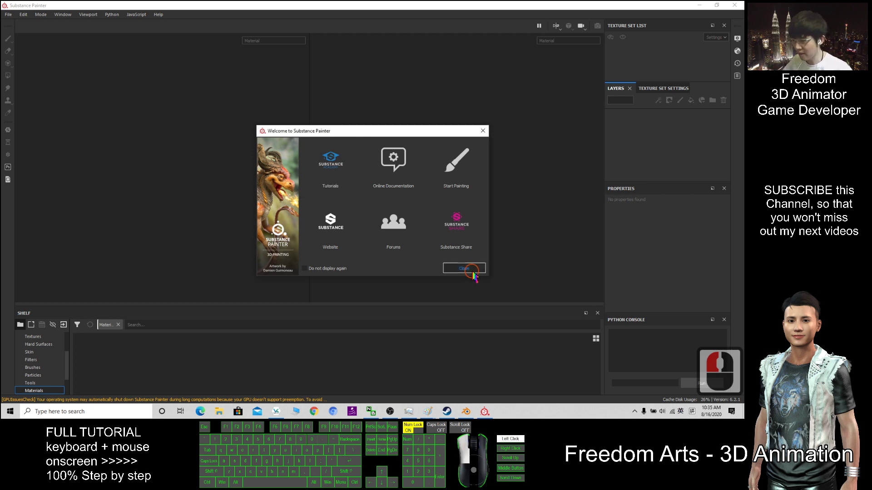
{"action": "left_click_drag", "start_coordinate": [429, 5], "coordinate": [440, 38]}
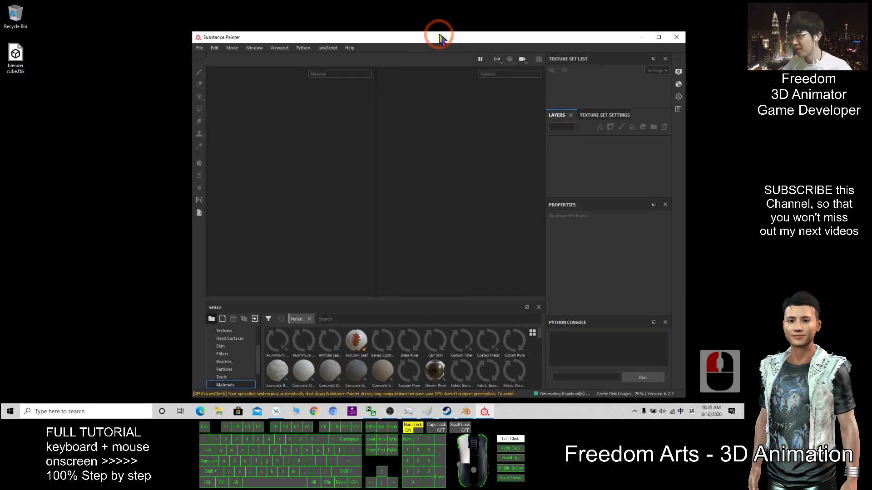
Drag blender cube.fbx from the desktop into the viewport and confirm the new project.
{"action": "left_click", "coordinate": [14, 64]}
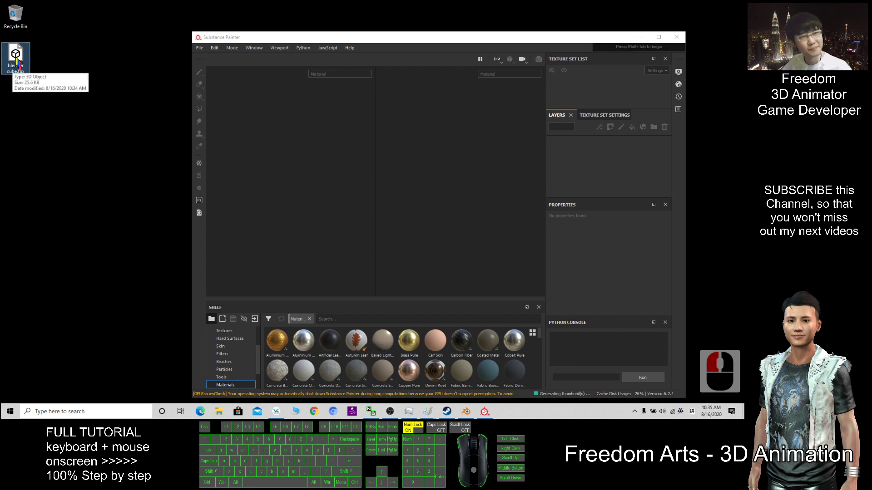
{"action": "left_click_drag", "start_coordinate": [15, 61], "coordinate": [288, 195]}
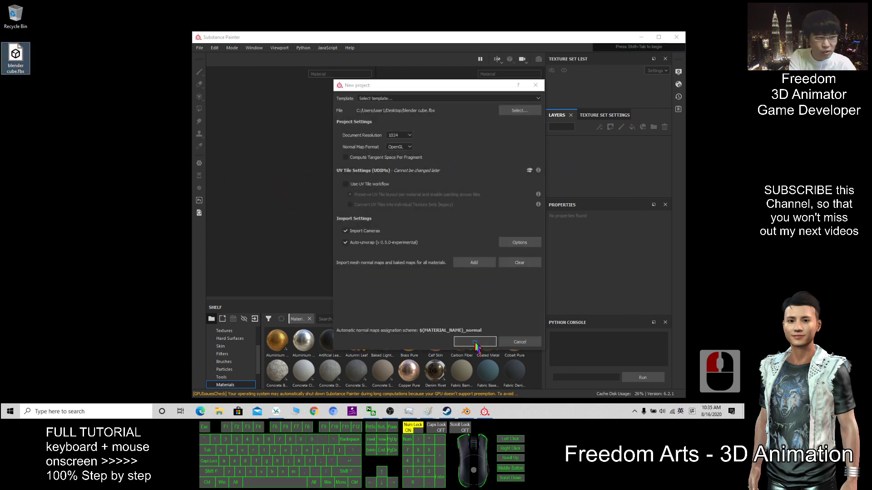
{"action": "left_click", "coordinate": [475, 344]}
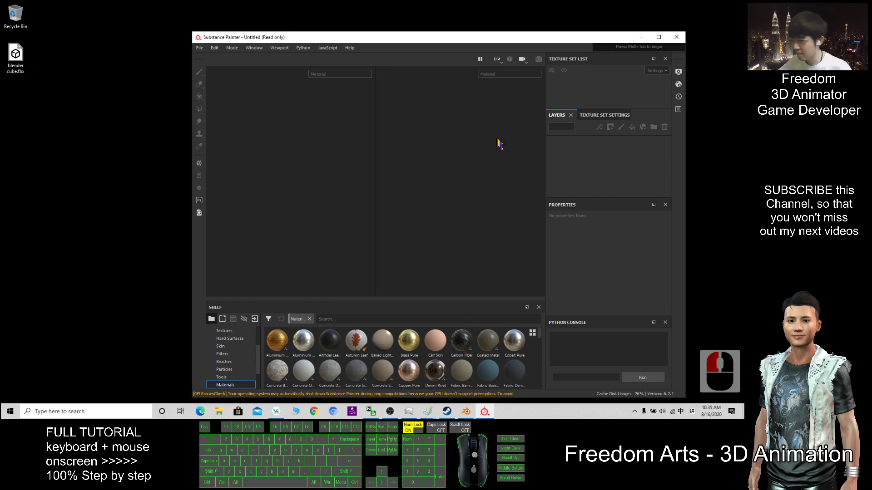
Maximize Substance Painter and orbit and pan the flat square into a perspective cube.
{"action": "left_click", "coordinate": [659, 38]}
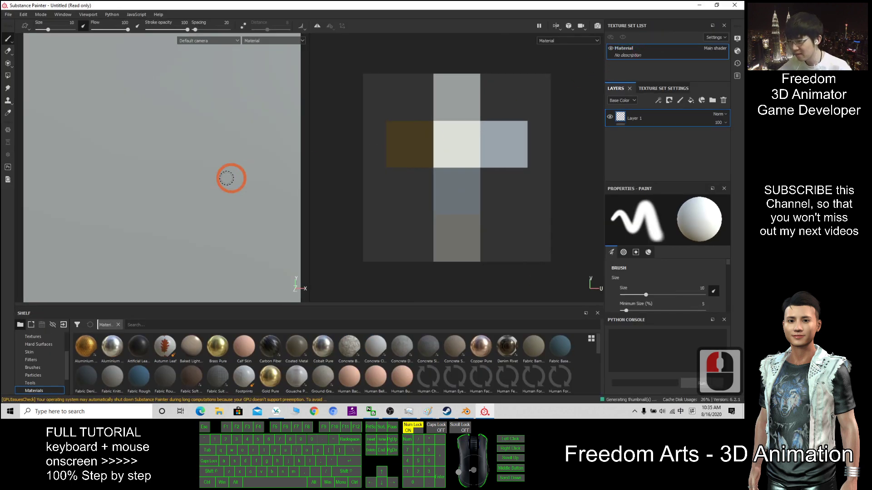
{"action": "scroll", "coordinate": [231, 178], "scroll_direction": "down", "scroll_amount": 16}
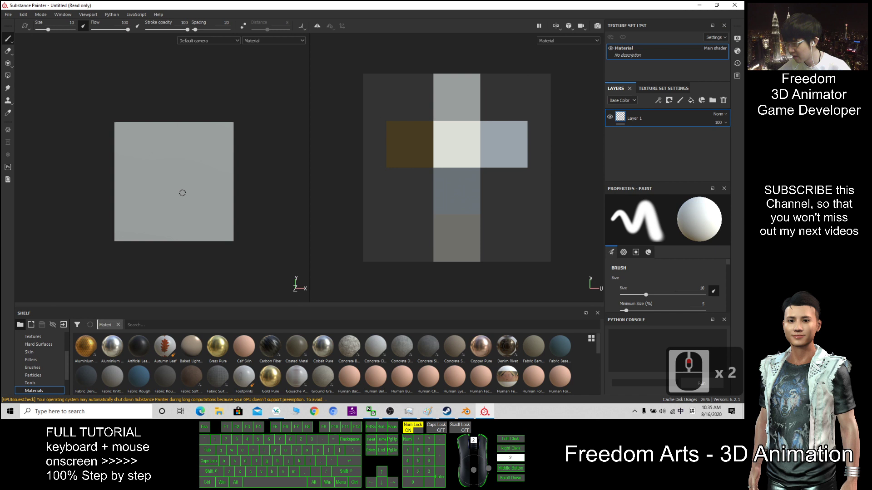
{"action": "scroll", "coordinate": [182, 193], "scroll_direction": "up", "scroll_amount": 2}
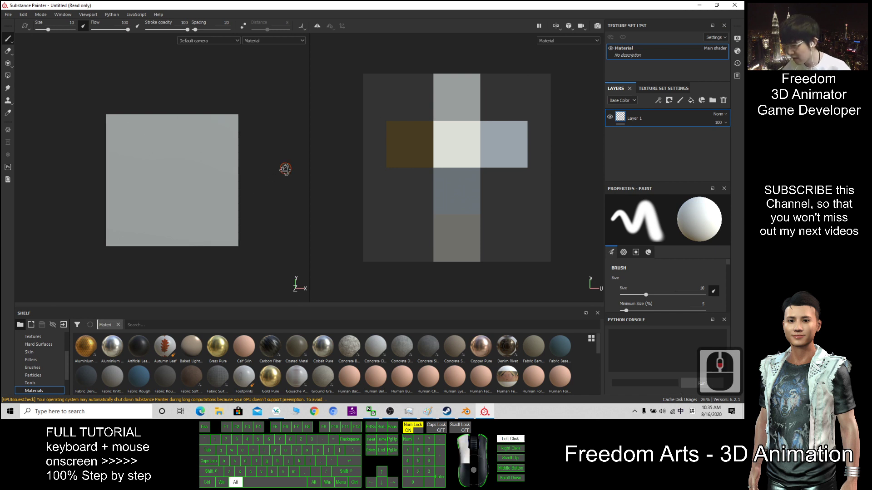
{"action": "left_click_drag", "start_coordinate": [285, 169], "coordinate": [267, 196], "text": "alt"}
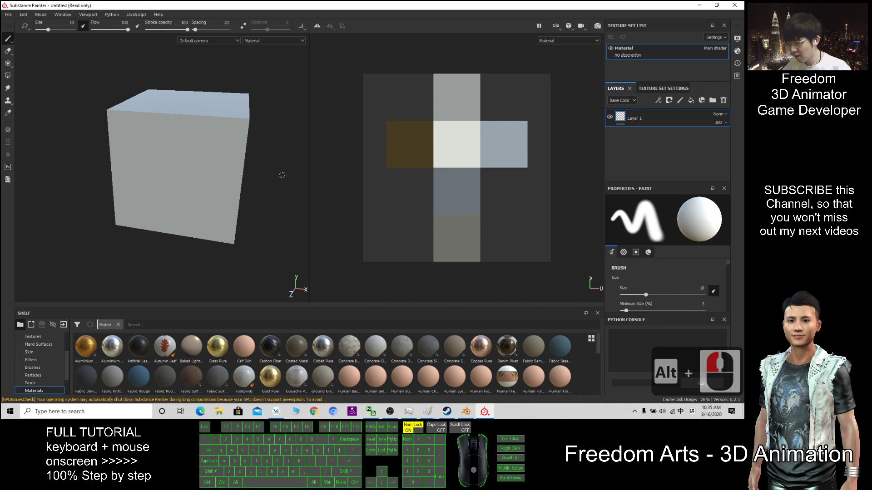
{"action": "mouse_move", "coordinate": [282, 175]}
{"action": "middle_mouse_down", "text": "alt"}
{"action": "mouse_move", "coordinate": [261, 186]}
{"action": "mouse_move", "coordinate": [191, 179]}
{"action": "mouse_move", "coordinate": [280, 183]}
{"action": "mouse_move", "coordinate": [338, 171]}
{"action": "mouse_move", "coordinate": [282, 172]}
{"action": "middle_mouse_up", "text": "alt"}
{"action": "mouse_move", "coordinate": [282, 172]}
{"action": "left_mouse_down", "text": "alt"}
{"action": "mouse_move", "coordinate": [252, 176]}
{"action": "mouse_move", "coordinate": [277, 171]}
{"action": "left_mouse_up", "text": "alt"}
{"action": "middle_click_drag", "start_coordinate": [277, 170], "coordinate": [200, 298], "text": "alt"}
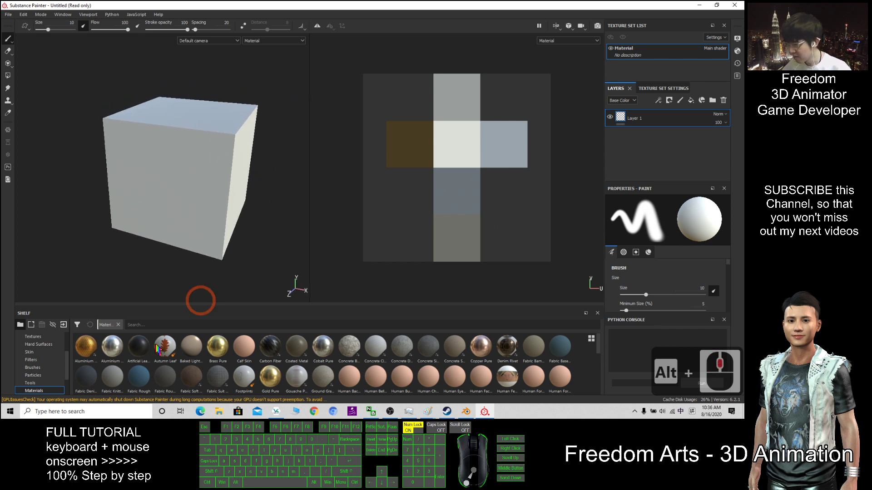
Show the Materials category in the shelf and scroll through its presets.
{"action": "left_click", "coordinate": [67, 363]}
{"action": "left_click", "coordinate": [33, 359]}
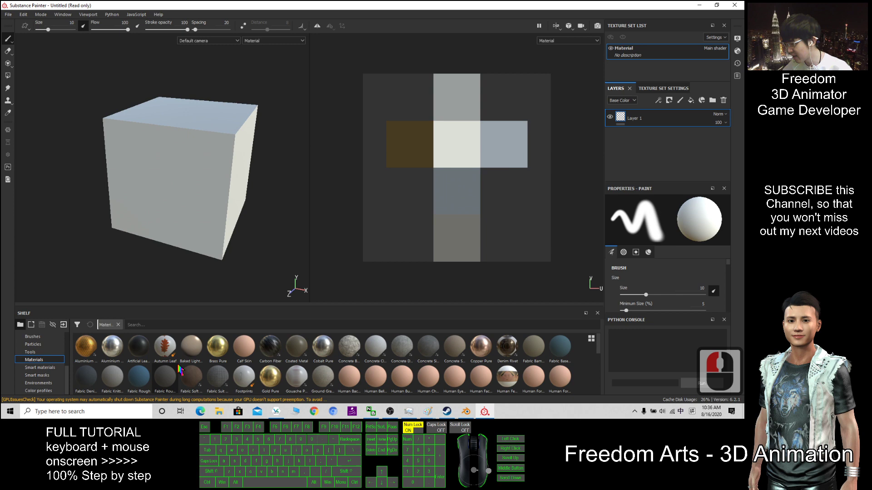
{"action": "scroll", "coordinate": [301, 372], "scroll_direction": "up", "scroll_amount": 3}
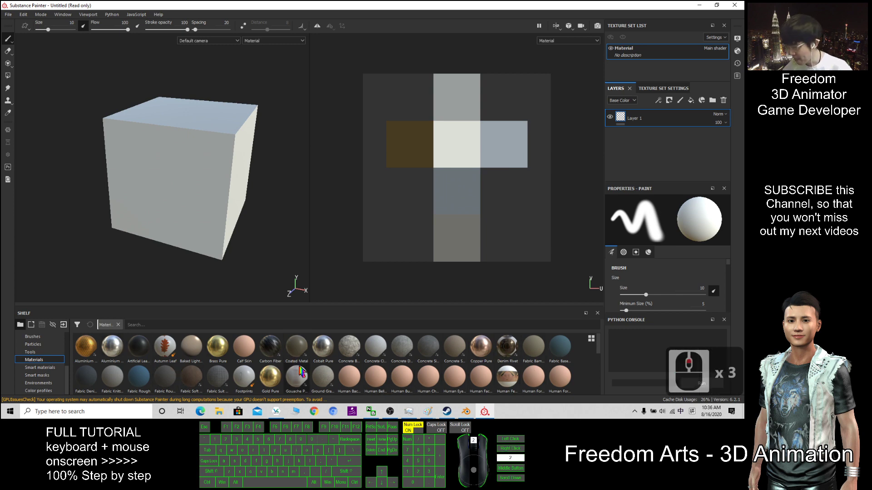
{"action": "scroll", "coordinate": [301, 373], "scroll_direction": "down", "scroll_amount": 1}
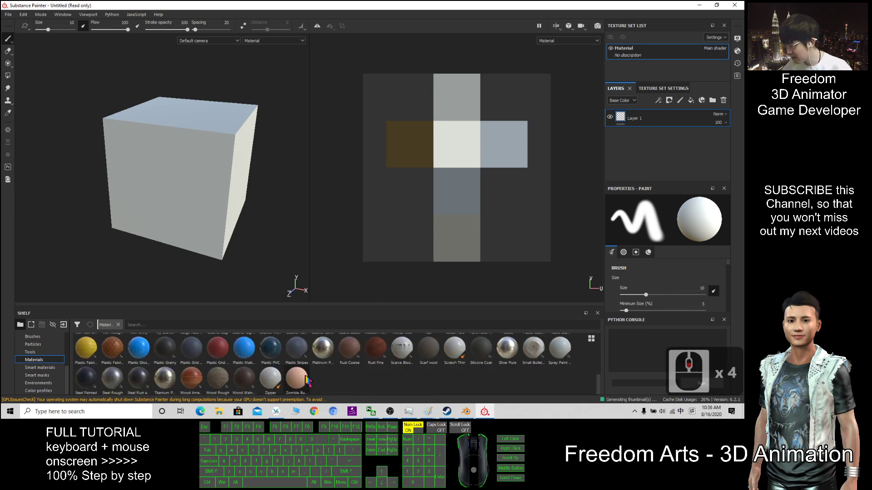
{"action": "scroll", "coordinate": [307, 380], "scroll_direction": "up", "scroll_amount": 3}
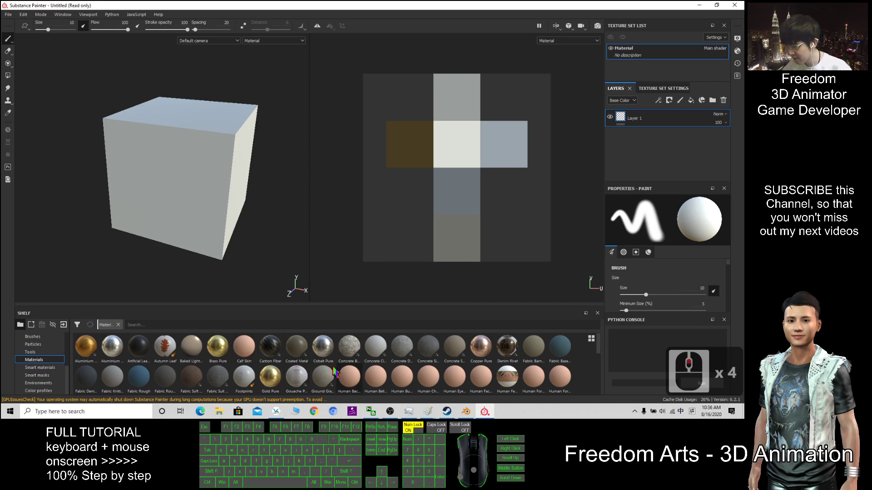
Apply the Carbon Fiber material to the cube and orbit to inspect it.
{"action": "left_click_drag", "start_coordinate": [270, 347], "coordinate": [203, 185]}
{"action": "scroll", "coordinate": [235, 152], "scroll_direction": "up", "scroll_amount": 8}
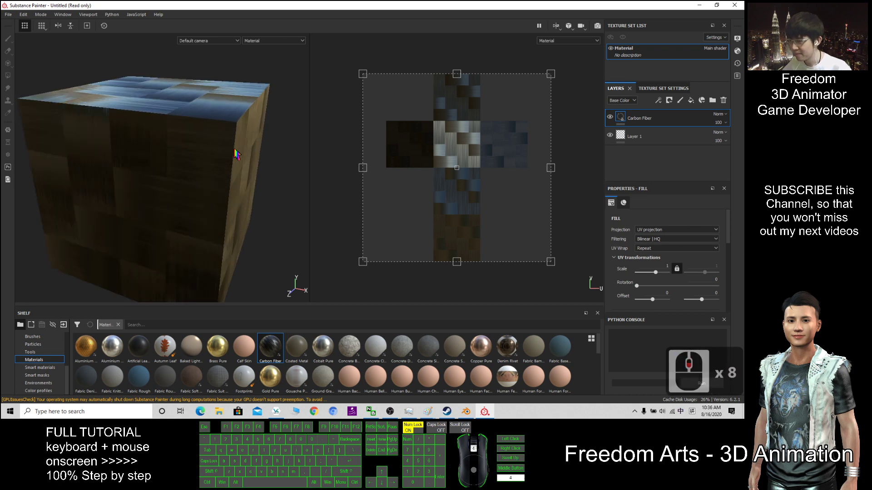
{"action": "left_click_drag", "start_coordinate": [292, 156], "coordinate": [225, 157], "text": "alt"}
{"action": "scroll", "coordinate": [225, 161], "scroll_direction": "down", "scroll_amount": 17}
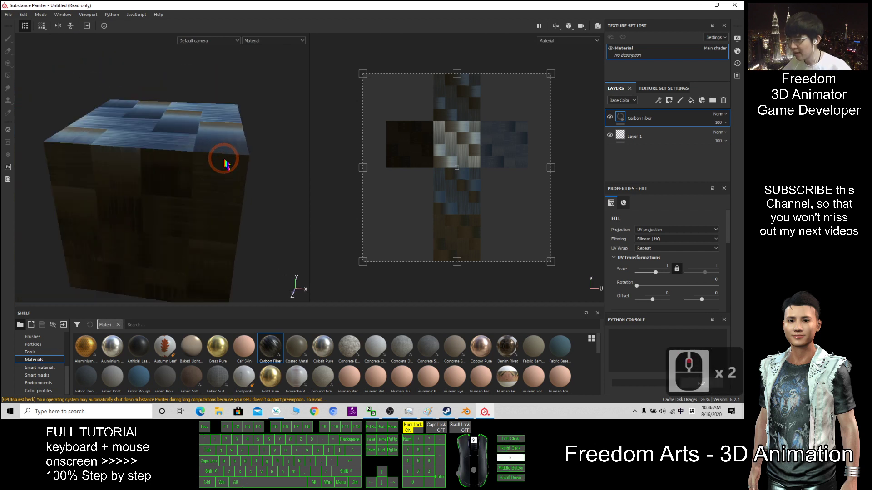
{"action": "left_click_drag", "start_coordinate": [219, 200], "coordinate": [138, 257], "text": "alt"}
{"action": "scroll", "coordinate": [177, 172], "scroll_direction": "down", "scroll_amount": 7}
{"action": "scroll", "coordinate": [177, 171], "scroll_direction": "up", "scroll_amount": 19}
{"action": "scroll", "coordinate": [220, 172], "scroll_direction": "down", "scroll_amount": 17}
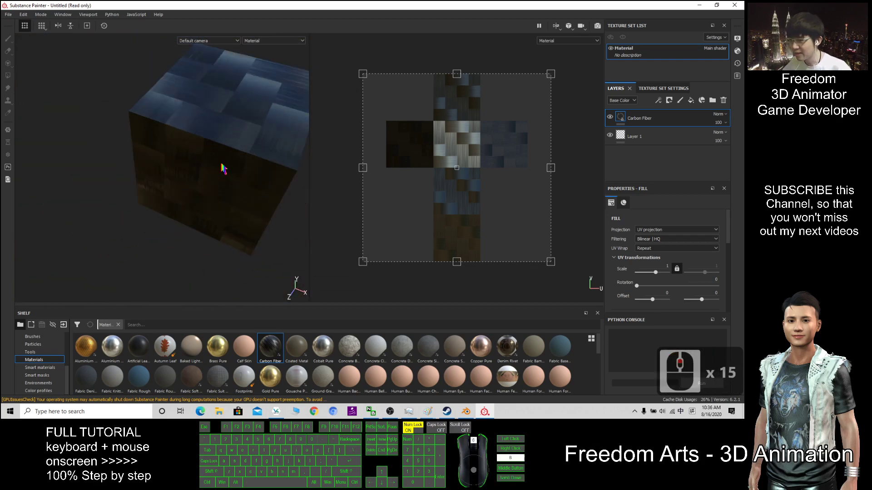
{"action": "mouse_move", "coordinate": [238, 150]}
{"action": "left_mouse_down", "text": "alt"}
{"action": "mouse_move", "coordinate": [239, 140]}
{"action": "mouse_move", "coordinate": [245, 145]}
{"action": "left_mouse_up", "text": "alt"}
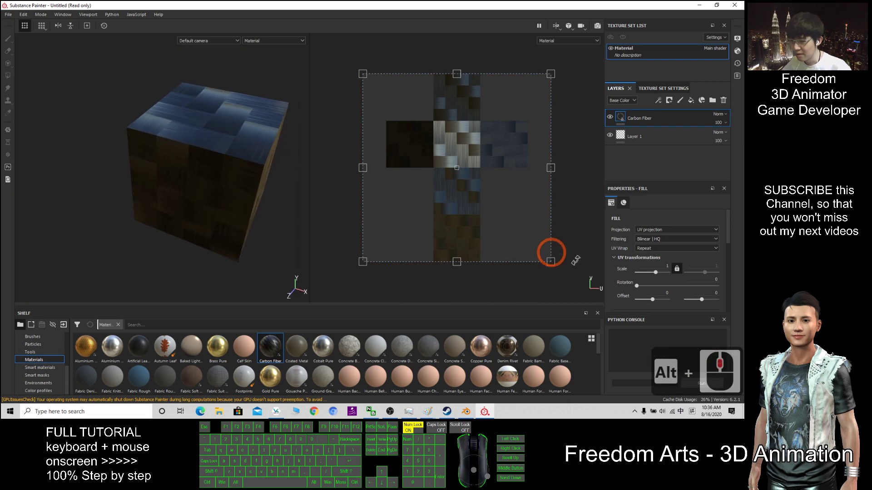
Set the Carbon Fiber UV transformation Scale to about 1.78.
{"action": "left_click_drag", "start_coordinate": [657, 273], "coordinate": [658, 273]}
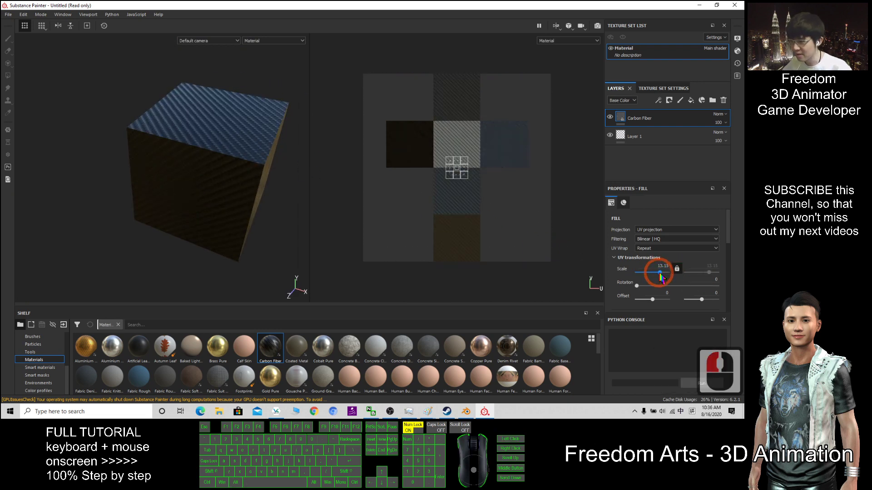
{"action": "scroll", "coordinate": [265, 171], "scroll_direction": "up", "scroll_amount": 16}
{"action": "scroll", "coordinate": [244, 156], "scroll_direction": "up", "scroll_amount": 8}
{"action": "scroll", "coordinate": [248, 152], "scroll_direction": "down", "scroll_amount": 20}
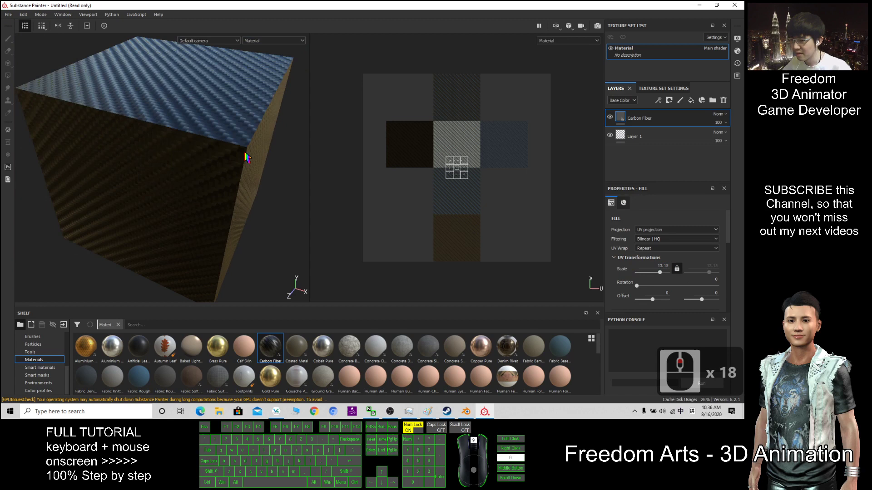
{"action": "left_click_drag", "start_coordinate": [661, 275], "coordinate": [657, 274]}
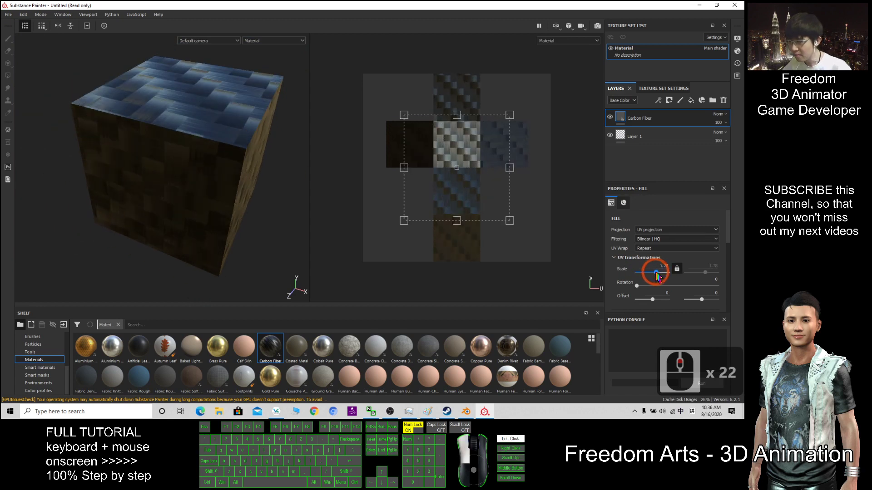
{"action": "left_click", "coordinate": [656, 274]}
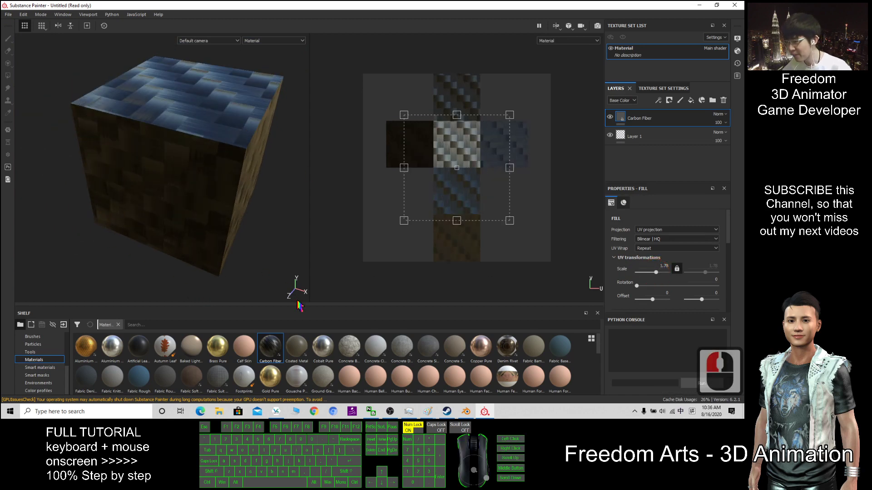
Add a paint layer above Carbon Fiber and paint a Gold Pure stroke across the cube's top.
{"action": "left_click", "coordinate": [264, 240]}
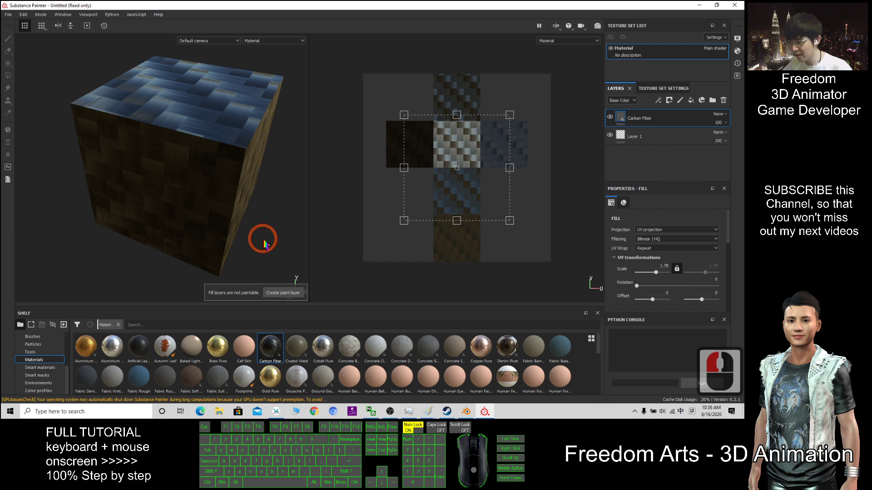
{"action": "left_click", "coordinate": [275, 295]}
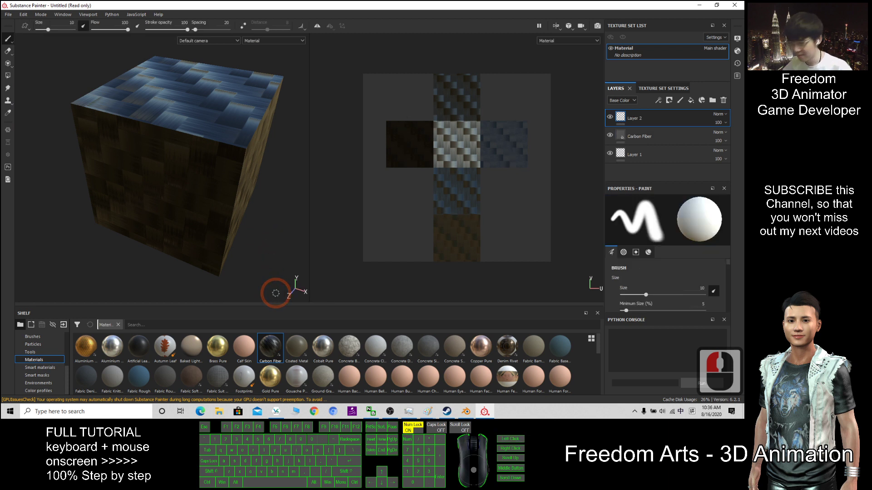
{"action": "scroll", "coordinate": [263, 285], "scroll_direction": "up", "scroll_amount": 9}
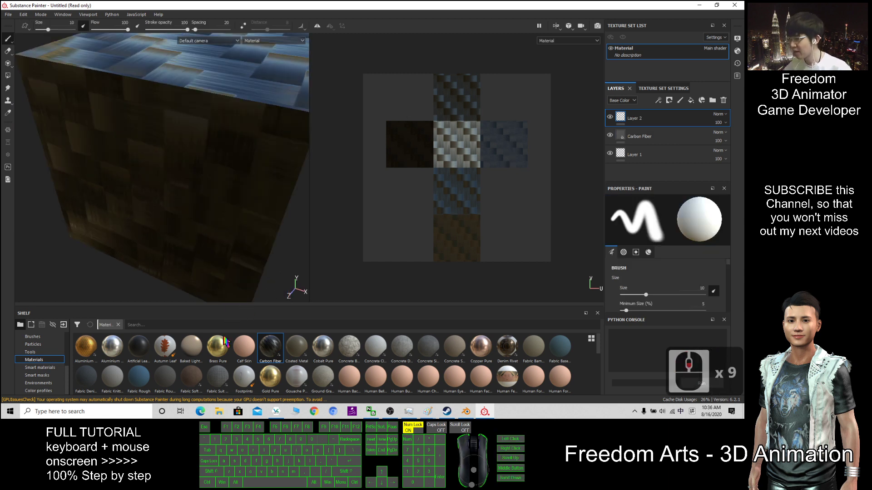
{"action": "left_click", "coordinate": [261, 377]}
{"action": "scroll", "coordinate": [203, 91], "scroll_direction": "down", "scroll_amount": 8}
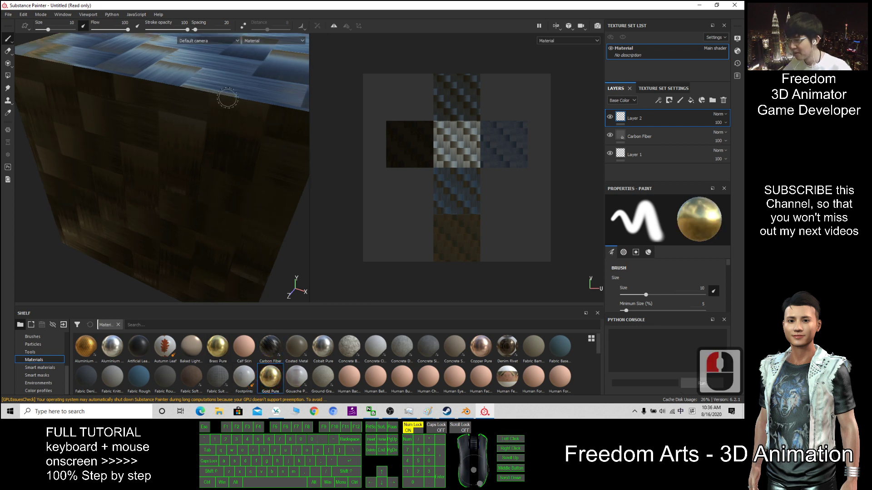
{"action": "mouse_move", "coordinate": [234, 89]}
{"action": "left_mouse_down"}
{"action": "mouse_move", "coordinate": [194, 74]}
{"action": "mouse_move", "coordinate": [224, 57]}
{"action": "mouse_move", "coordinate": [250, 96]}
{"action": "mouse_move", "coordinate": [263, 140]}
{"action": "mouse_move", "coordinate": [246, 103]}
{"action": "left_mouse_up"}
Paint an Aluminium stroke on the cube top, then enlarge the brush to about 20.
{"action": "scroll", "coordinate": [245, 80], "scroll_direction": "up", "scroll_amount": 2}
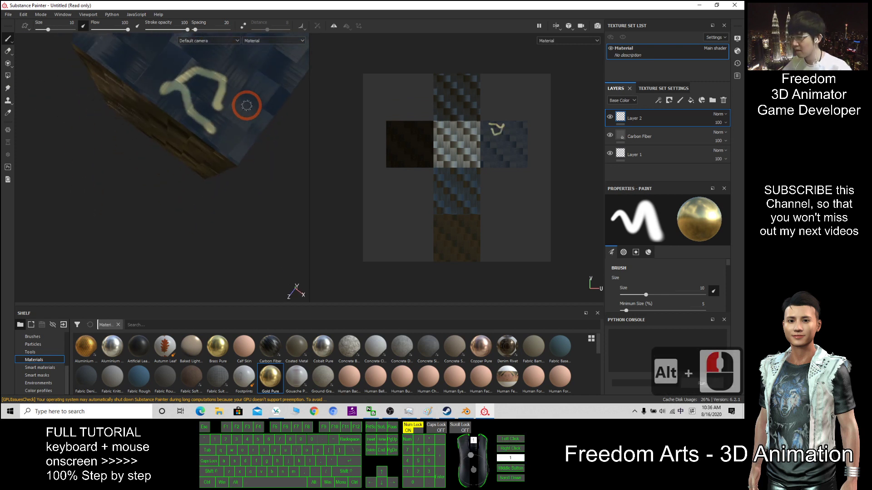
{"action": "scroll", "coordinate": [245, 103], "scroll_direction": "up", "scroll_amount": 12}
{"action": "mouse_move", "coordinate": [206, 154]}
{"action": "left_mouse_down", "text": "alt"}
{"action": "mouse_move", "coordinate": [210, 188]}
{"action": "mouse_move", "coordinate": [230, 224]}
{"action": "mouse_move", "coordinate": [253, 162]}
{"action": "mouse_move", "coordinate": [147, 217]}
{"action": "mouse_move", "coordinate": [164, 222]}
{"action": "mouse_move", "coordinate": [147, 229]}
{"action": "mouse_move", "coordinate": [155, 232]}
{"action": "mouse_move", "coordinate": [145, 215]}
{"action": "mouse_move", "coordinate": [103, 212]}
{"action": "mouse_move", "coordinate": [99, 198]}
{"action": "mouse_move", "coordinate": [174, 199]}
{"action": "mouse_move", "coordinate": [206, 177]}
{"action": "mouse_move", "coordinate": [134, 184]}
{"action": "left_mouse_up", "text": "alt"}
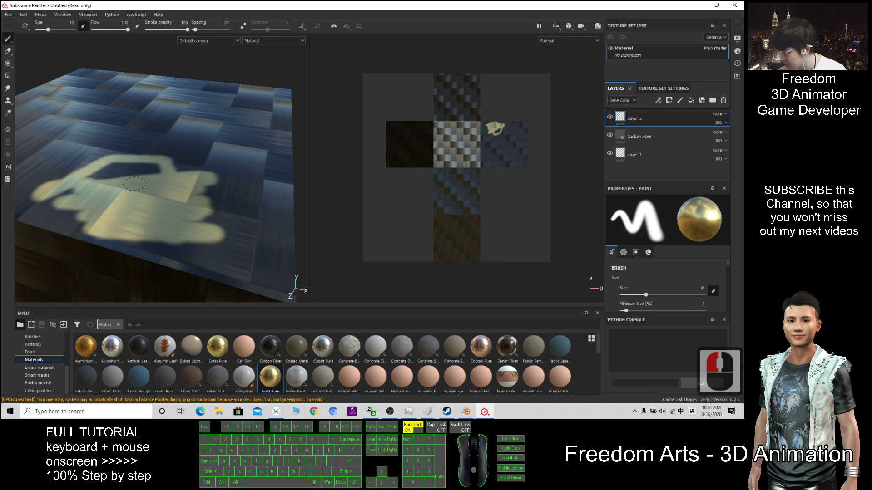
{"action": "left_click", "coordinate": [112, 347]}
{"action": "mouse_move", "coordinate": [247, 238]}
{"action": "left_mouse_down"}
{"action": "mouse_move", "coordinate": [227, 251]}
{"action": "mouse_move", "coordinate": [130, 223]}
{"action": "mouse_move", "coordinate": [181, 200]}
{"action": "mouse_move", "coordinate": [93, 230]}
{"action": "mouse_move", "coordinate": [169, 208]}
{"action": "mouse_move", "coordinate": [186, 242]}
{"action": "mouse_move", "coordinate": [3, 226]}
{"action": "mouse_move", "coordinate": [145, 162]}
{"action": "left_mouse_up"}
{"action": "scroll", "coordinate": [246, 196], "scroll_direction": "up", "scroll_amount": 8}
{"action": "scroll", "coordinate": [247, 196], "scroll_direction": "down", "scroll_amount": 9}
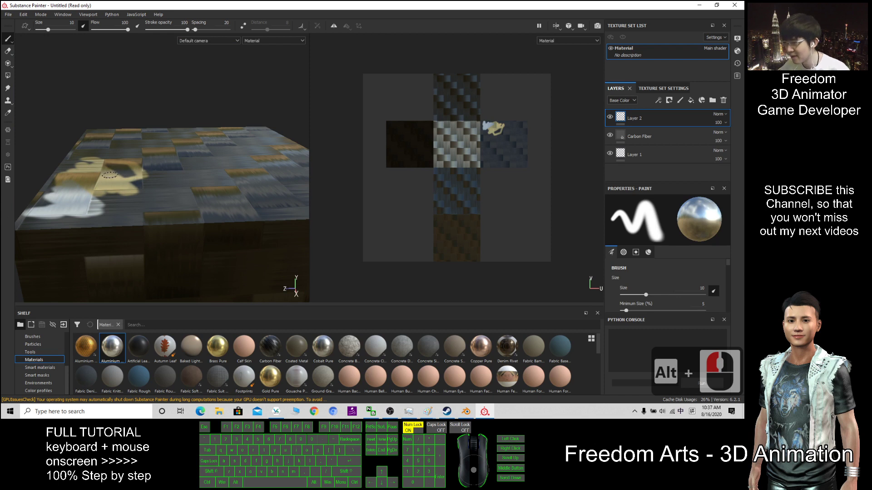
{"action": "left_click_drag", "start_coordinate": [48, 30], "coordinate": [54, 30]}
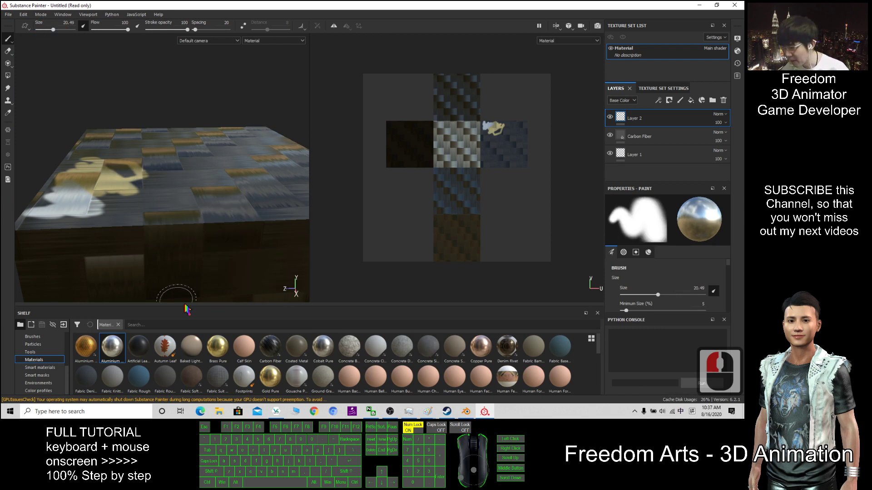
Paint a Denim Rivet streak on the cube's top, then shrink the brush to about 7.
{"action": "left_click", "coordinate": [274, 350]}
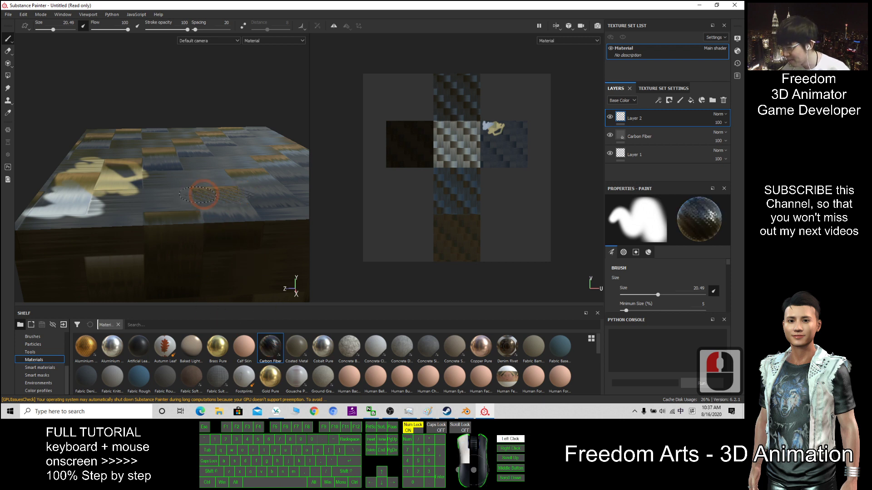
{"action": "scroll", "coordinate": [216, 199], "scroll_direction": "up", "scroll_amount": 17}
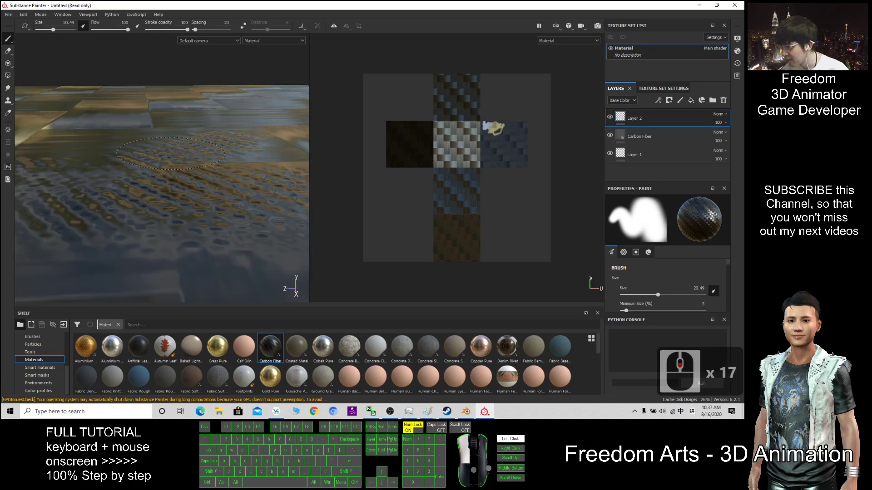
{"action": "left_click", "coordinate": [507, 348]}
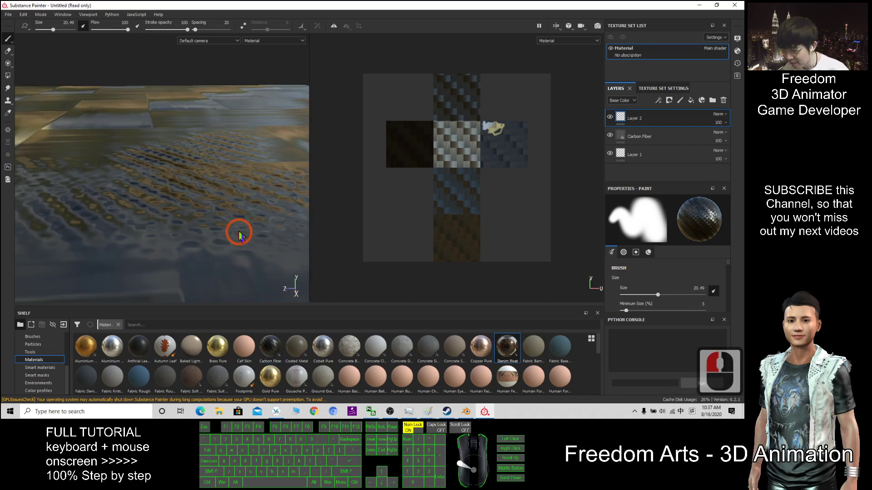
{"action": "mouse_move", "coordinate": [171, 169]}
{"action": "left_mouse_down"}
{"action": "mouse_move", "coordinate": [174, 215]}
{"action": "mouse_move", "coordinate": [170, 152]}
{"action": "mouse_move", "coordinate": [152, 132]}
{"action": "left_mouse_up"}
{"action": "scroll", "coordinate": [153, 149], "scroll_direction": "up", "scroll_amount": 2}
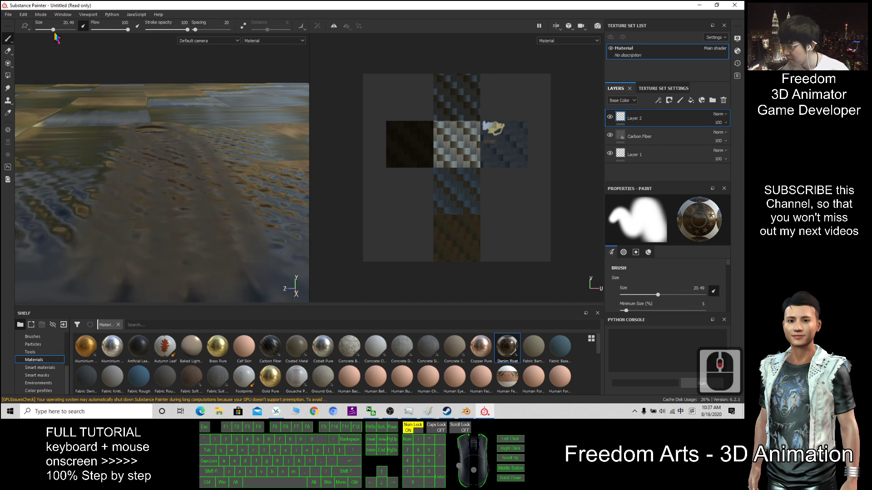
{"action": "mouse_move", "coordinate": [55, 33]}
{"action": "left_mouse_down"}
{"action": "mouse_move", "coordinate": [46, 33]}
{"action": "mouse_move", "coordinate": [55, 31]}
{"action": "left_mouse_up"}
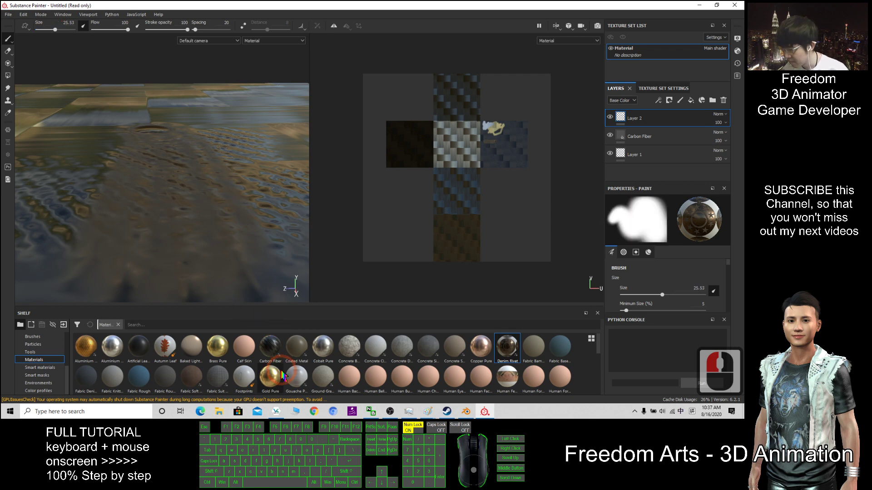
{"action": "scroll", "coordinate": [283, 377], "scroll_direction": "down", "scroll_amount": 3}
Paint a large zig-zag wood patch on the cube's front face at brush size 25.53.
{"action": "left_click", "coordinate": [198, 383]}
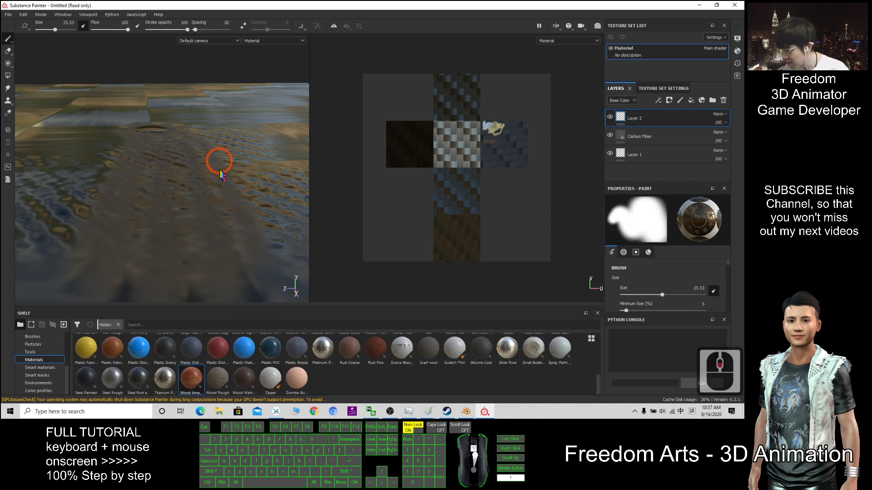
{"action": "scroll", "coordinate": [223, 182], "scroll_direction": "down", "scroll_amount": 20}
{"action": "scroll", "coordinate": [225, 186], "scroll_direction": "down", "scroll_amount": 8}
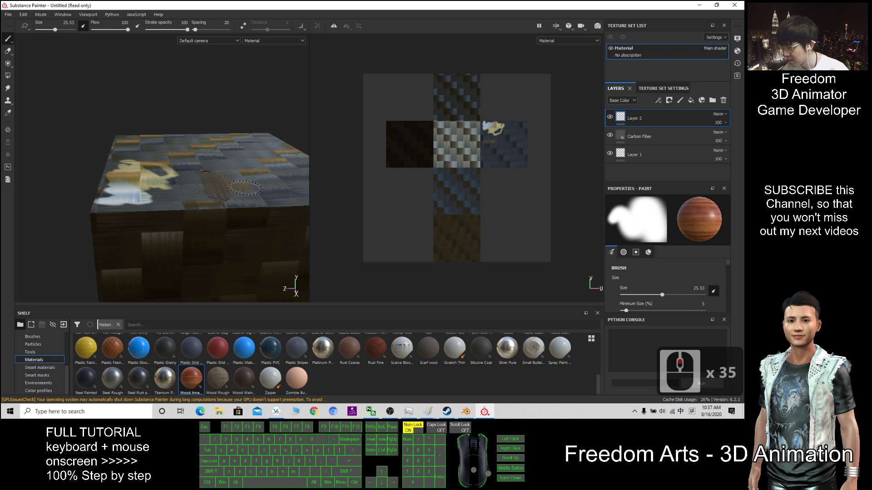
{"action": "mouse_move", "coordinate": [229, 186]}
{"action": "left_mouse_down", "text": "alt"}
{"action": "mouse_move", "coordinate": [241, 176]}
{"action": "mouse_move", "coordinate": [236, 189]}
{"action": "mouse_move", "coordinate": [252, 196]}
{"action": "left_mouse_up", "text": "alt"}
{"action": "mouse_move", "coordinate": [196, 208]}
{"action": "left_mouse_down"}
{"action": "mouse_move", "coordinate": [261, 222]}
{"action": "mouse_move", "coordinate": [203, 225]}
{"action": "mouse_move", "coordinate": [197, 242]}
{"action": "mouse_move", "coordinate": [277, 247]}
{"action": "mouse_move", "coordinate": [181, 237]}
{"action": "mouse_move", "coordinate": [161, 248]}
{"action": "mouse_move", "coordinate": [273, 260]}
{"action": "mouse_move", "coordinate": [181, 253]}
{"action": "mouse_move", "coordinate": [166, 275]}
{"action": "mouse_move", "coordinate": [239, 254]}
{"action": "mouse_move", "coordinate": [261, 234]}
{"action": "mouse_move", "coordinate": [247, 216]}
{"action": "mouse_move", "coordinate": [278, 216]}
{"action": "mouse_move", "coordinate": [226, 222]}
{"action": "mouse_move", "coordinate": [232, 239]}
{"action": "mouse_move", "coordinate": [124, 246]}
{"action": "mouse_move", "coordinate": [198, 258]}
{"action": "mouse_move", "coordinate": [215, 275]}
{"action": "mouse_move", "coordinate": [209, 268]}
{"action": "mouse_move", "coordinate": [270, 236]}
{"action": "mouse_move", "coordinate": [258, 250]}
{"action": "mouse_move", "coordinate": [254, 188]}
{"action": "mouse_move", "coordinate": [280, 229]}
{"action": "mouse_move", "coordinate": [282, 218]}
{"action": "mouse_move", "coordinate": [225, 219]}
{"action": "mouse_move", "coordinate": [239, 228]}
{"action": "mouse_move", "coordinate": [282, 214]}
{"action": "left_mouse_up"}
Double-click the Layer 2 name in the Layers panel to edit it.
{"action": "scroll", "coordinate": [270, 235], "scroll_direction": "down", "scroll_amount": 2}
{"action": "scroll", "coordinate": [270, 235], "scroll_direction": "up", "scroll_amount": 11}
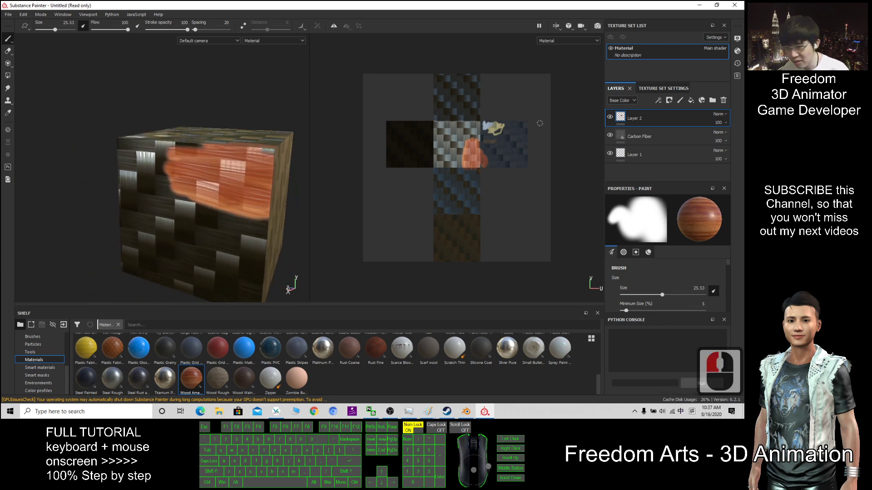
{"action": "double_click", "coordinate": [641, 119]}
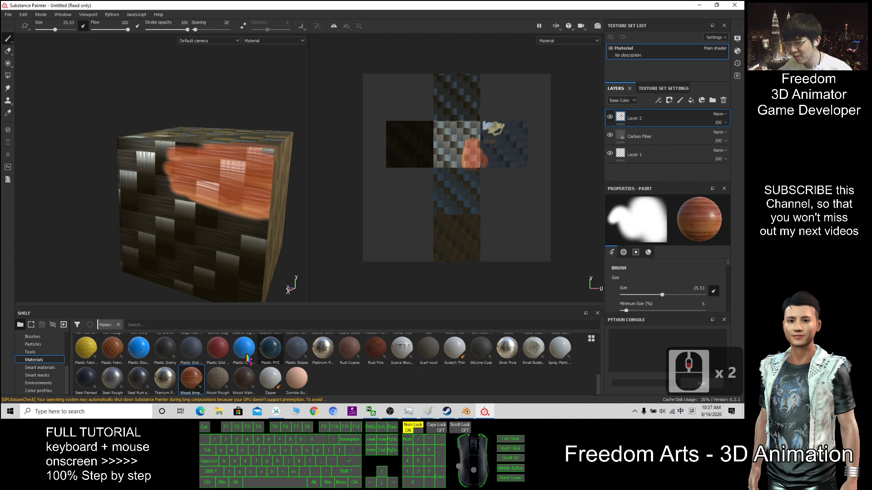
{"action": "left_click", "coordinate": [655, 119]}
{"action": "key", "text": "Delete"}
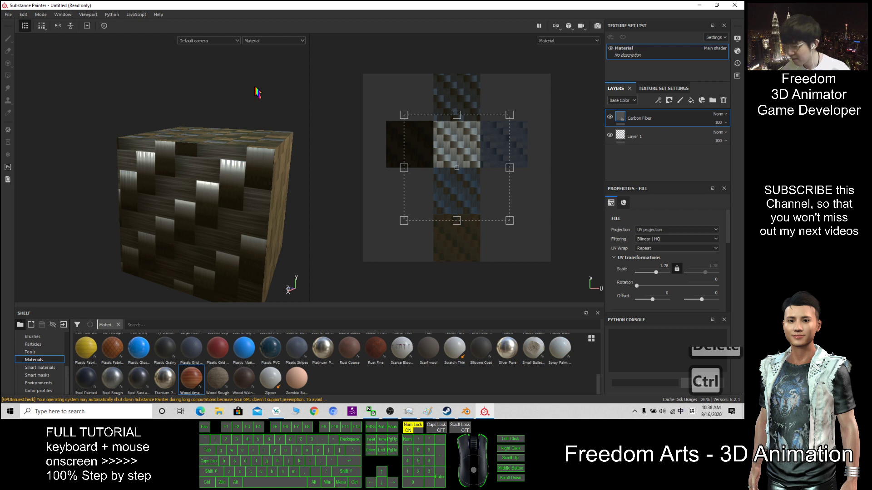
{"action": "key", "text": "ctrl+z"}
{"action": "scroll", "coordinate": [291, 173], "scroll_direction": "up", "scroll_amount": 7}
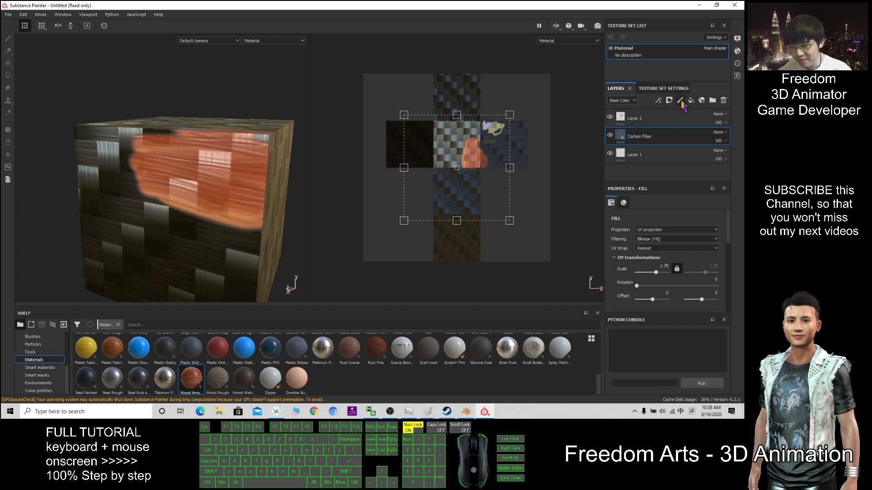
Add Layer 3 above Layer 2 and paint Scarce Blood drips across the cube's front face.
{"action": "left_click", "coordinate": [680, 100]}
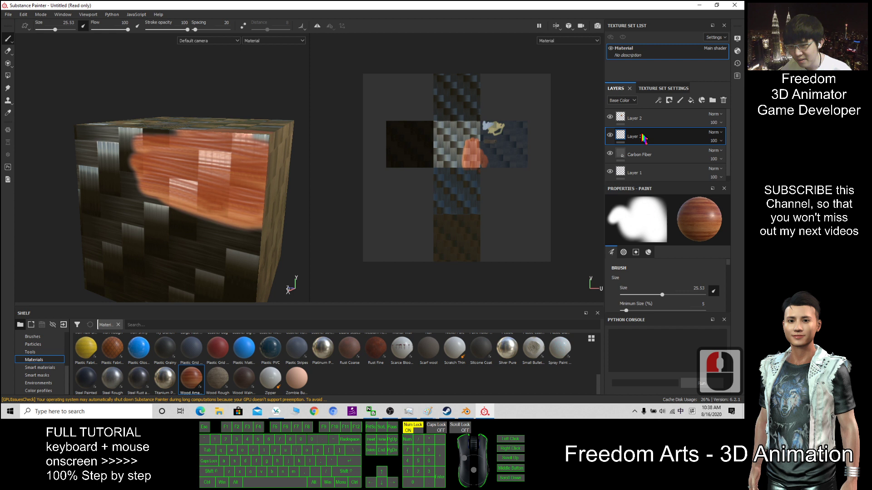
{"action": "left_click_drag", "start_coordinate": [646, 138], "coordinate": [643, 112]}
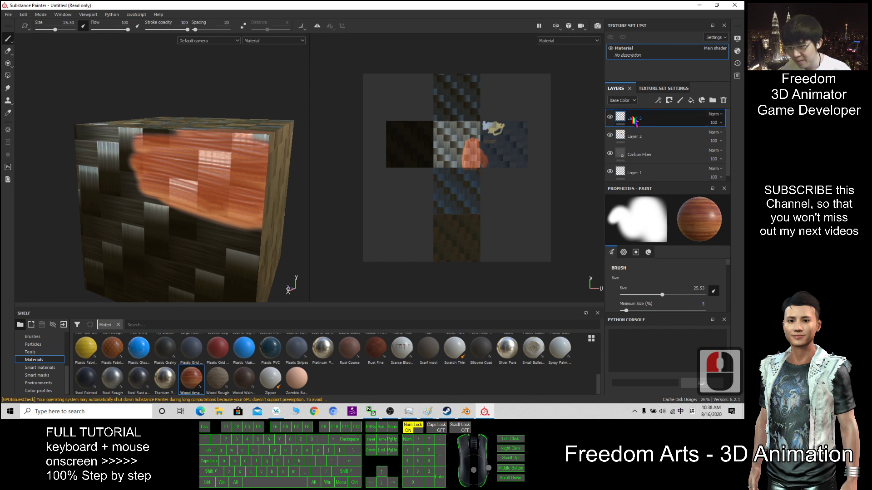
{"action": "left_click", "coordinate": [402, 349]}
{"action": "mouse_move", "coordinate": [180, 230]}
{"action": "left_mouse_down"}
{"action": "mouse_move", "coordinate": [192, 197]}
{"action": "mouse_move", "coordinate": [132, 233]}
{"action": "mouse_move", "coordinate": [209, 188]}
{"action": "mouse_move", "coordinate": [162, 227]}
{"action": "left_mouse_up"}
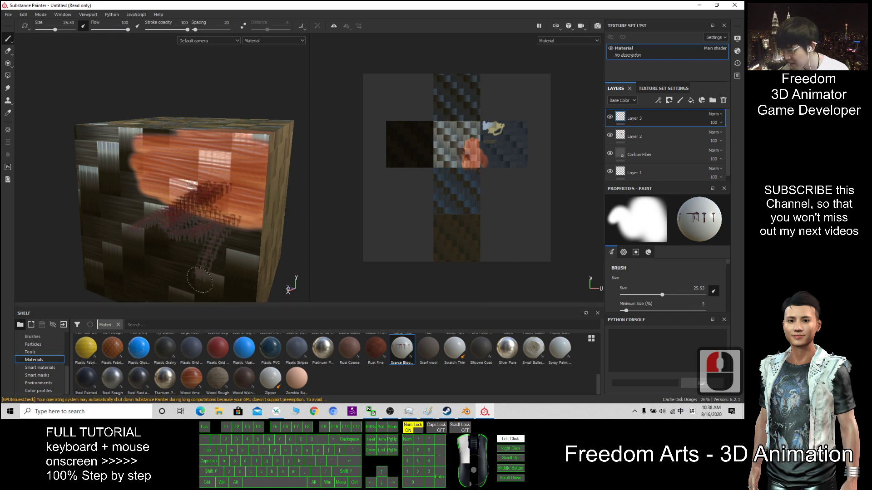
{"action": "left_click_drag", "start_coordinate": [200, 280], "coordinate": [182, 281]}
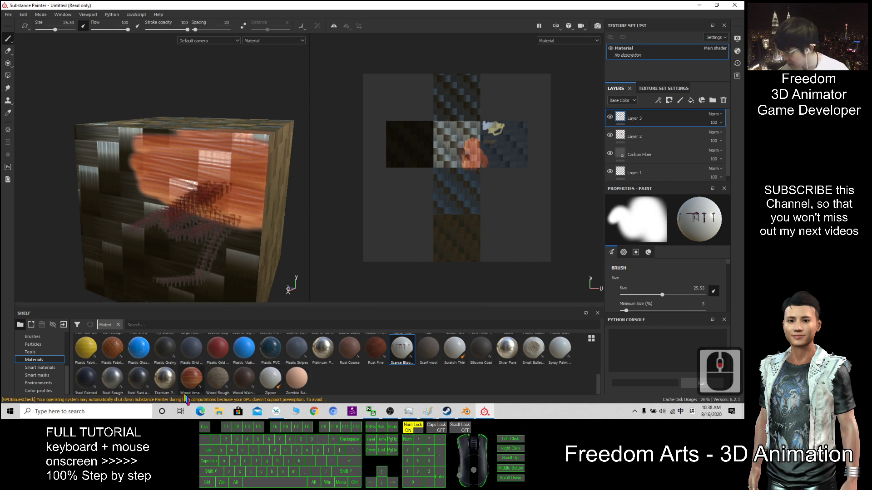
{"action": "left_click_drag", "start_coordinate": [69, 375], "coordinate": [68, 364]}
Draw a thin curving Archive Inker line on the cube, then return the shelf to Materials.
{"action": "left_click", "coordinate": [33, 351]}
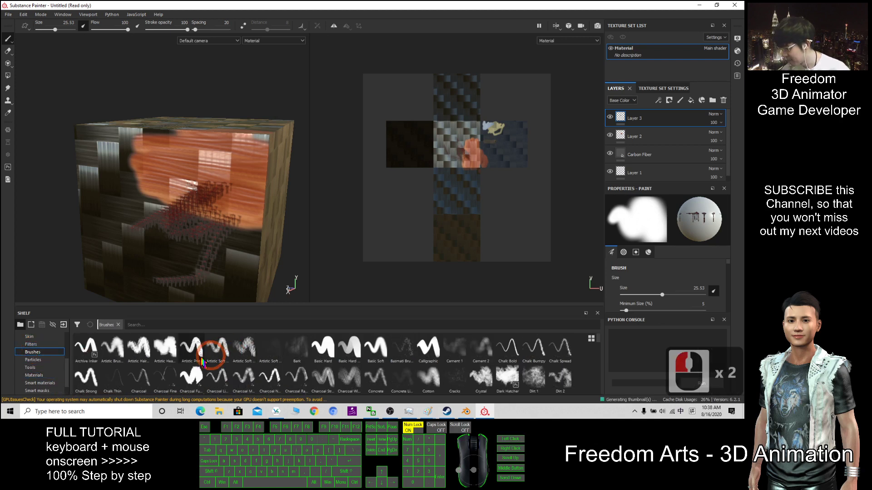
{"action": "left_click_drag", "start_coordinate": [110, 170], "coordinate": [130, 199]}
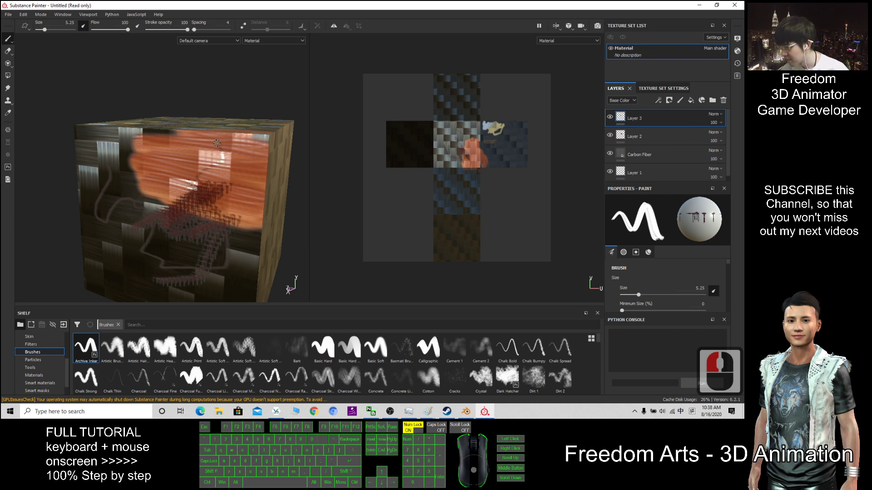
{"action": "scroll", "coordinate": [50, 349], "scroll_direction": "up", "scroll_amount": 3}
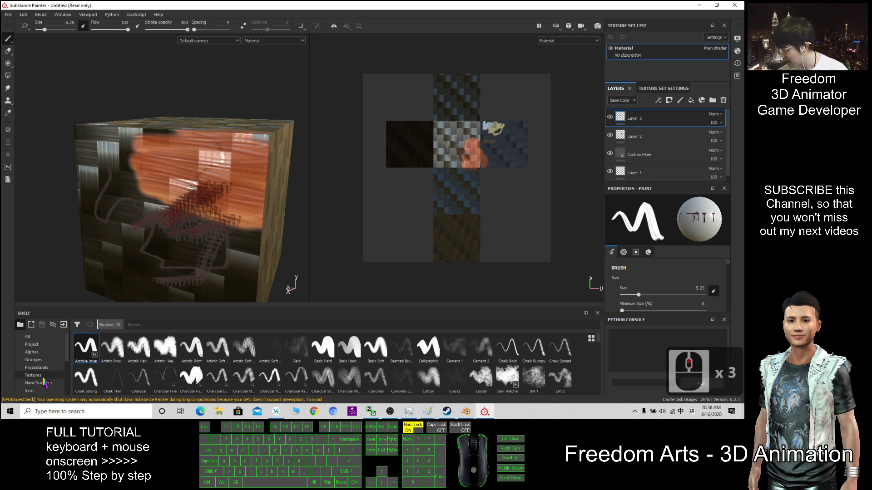
{"action": "scroll", "coordinate": [53, 379], "scroll_direction": "down", "scroll_amount": 3}
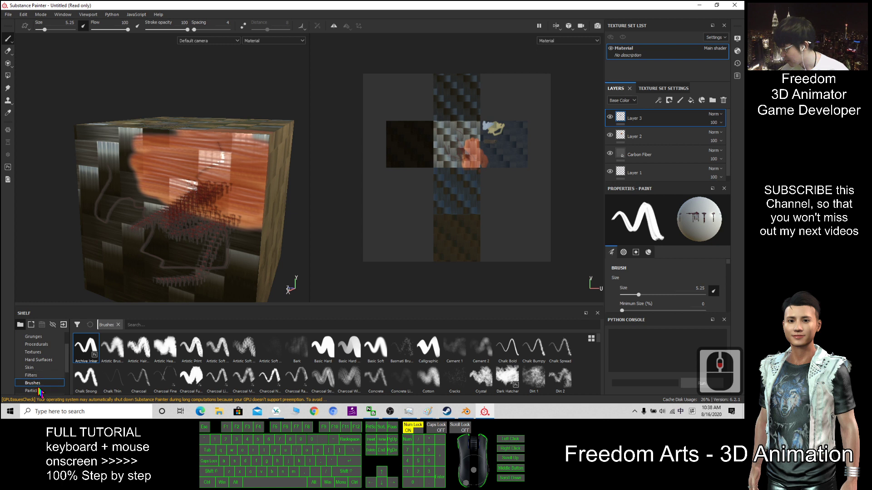
{"action": "scroll", "coordinate": [36, 377], "scroll_direction": "down", "scroll_amount": 3}
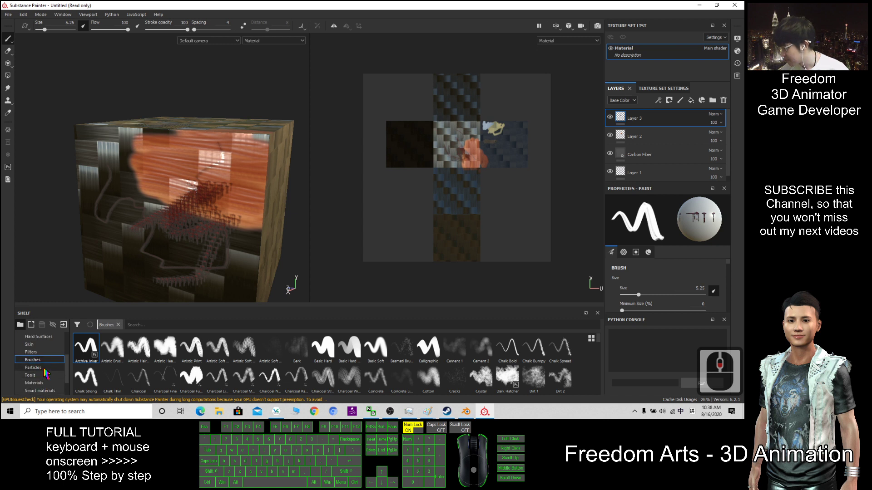
{"action": "left_click", "coordinate": [43, 383]}
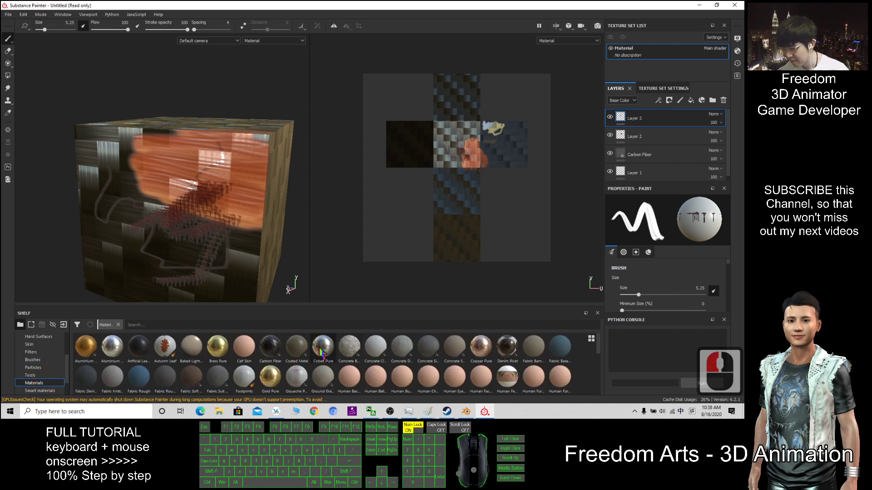
{"action": "scroll", "coordinate": [468, 362], "scroll_direction": "down", "scroll_amount": 2}
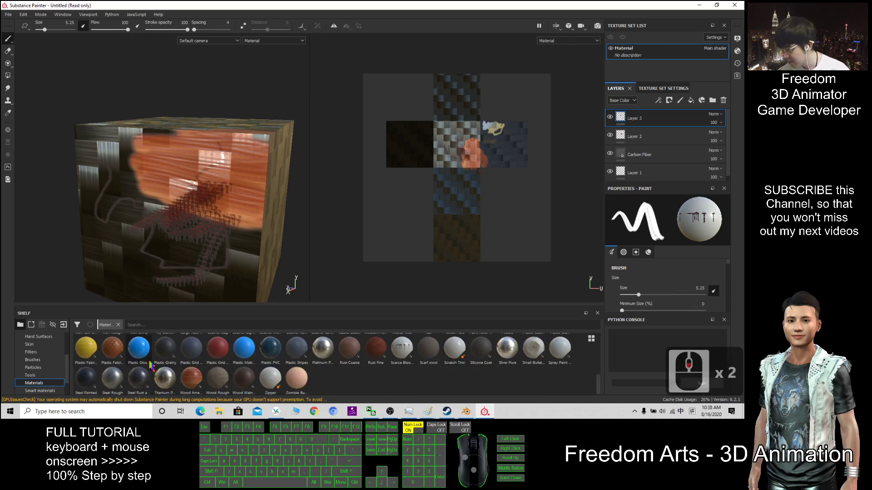
Pick the Plastic Gloss material and set the brush size to 23.45.
{"action": "left_click", "coordinate": [139, 349]}
{"action": "scroll", "coordinate": [226, 164], "scroll_direction": "down", "scroll_amount": 5}
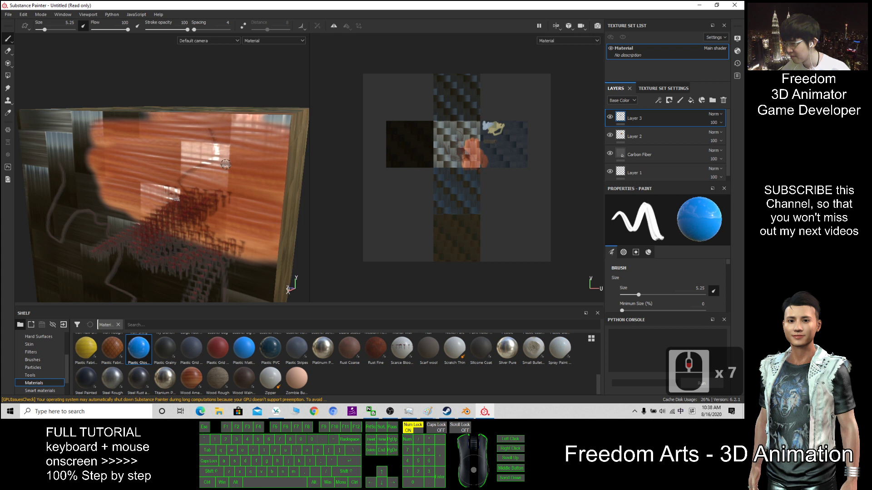
{"action": "left_click_drag", "start_coordinate": [45, 31], "coordinate": [54, 30]}
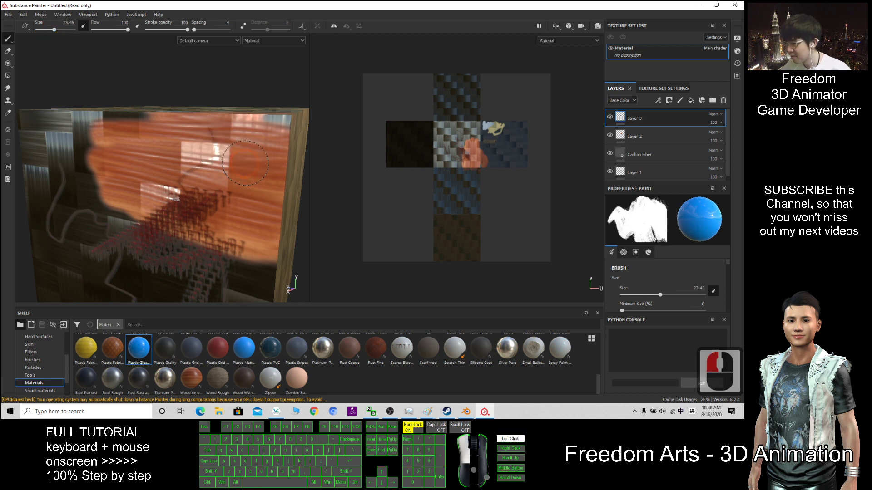
Paint a glossy blue plastic patch over the wood stroke and switch the views to the Height channel.
{"action": "mouse_move", "coordinate": [254, 168]}
{"action": "left_mouse_down"}
{"action": "mouse_move", "coordinate": [232, 187]}
{"action": "mouse_move", "coordinate": [177, 222]}
{"action": "mouse_move", "coordinate": [247, 183]}
{"action": "mouse_move", "coordinate": [254, 162]}
{"action": "mouse_move", "coordinate": [213, 149]}
{"action": "mouse_move", "coordinate": [165, 168]}
{"action": "mouse_move", "coordinate": [130, 198]}
{"action": "mouse_move", "coordinate": [243, 167]}
{"action": "left_mouse_up"}
{"action": "scroll", "coordinate": [215, 175], "scroll_direction": "down", "scroll_amount": 17}
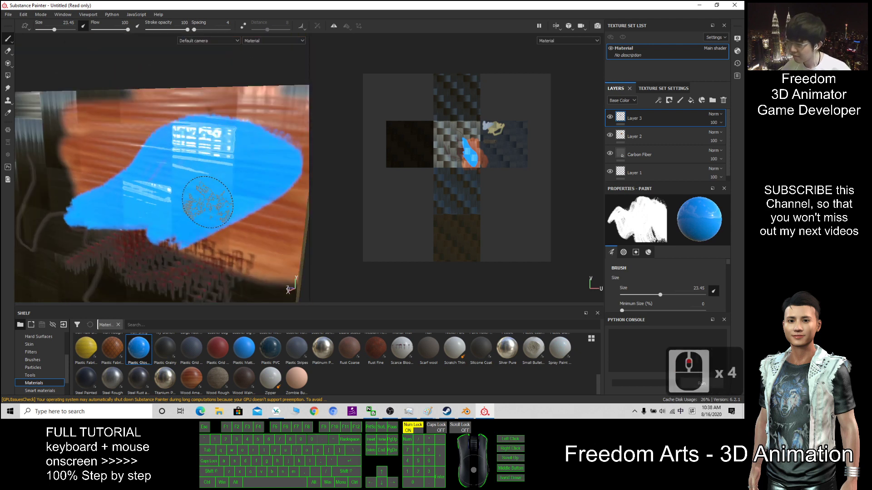
{"action": "key", "text": "c"}
{"action": "key", "text": "c"}
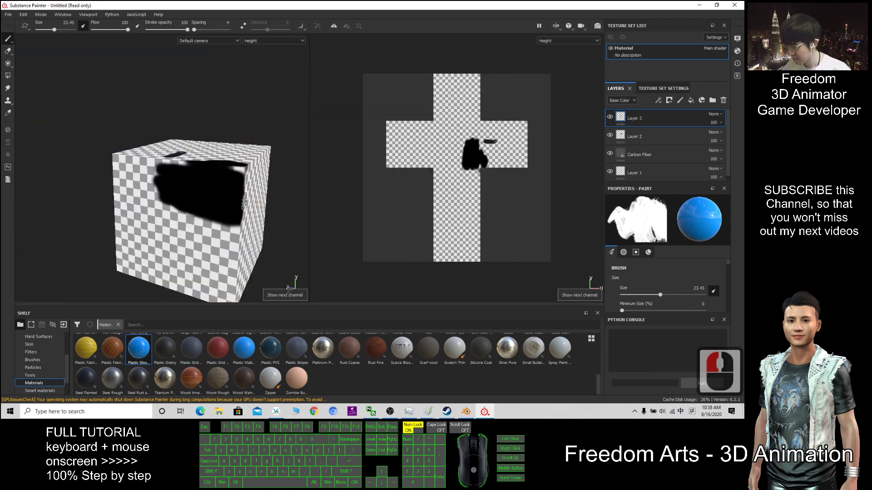
Undo the last action, return to the Material view, then display the Normal channel.
{"action": "key", "text": "ctrl+z"}
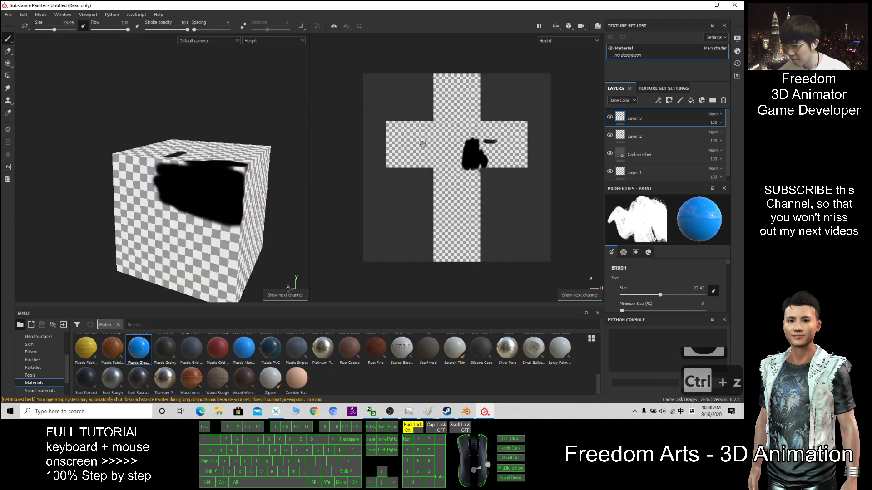
{"action": "left_click", "coordinate": [595, 40]}
{"action": "left_click", "coordinate": [561, 53]}
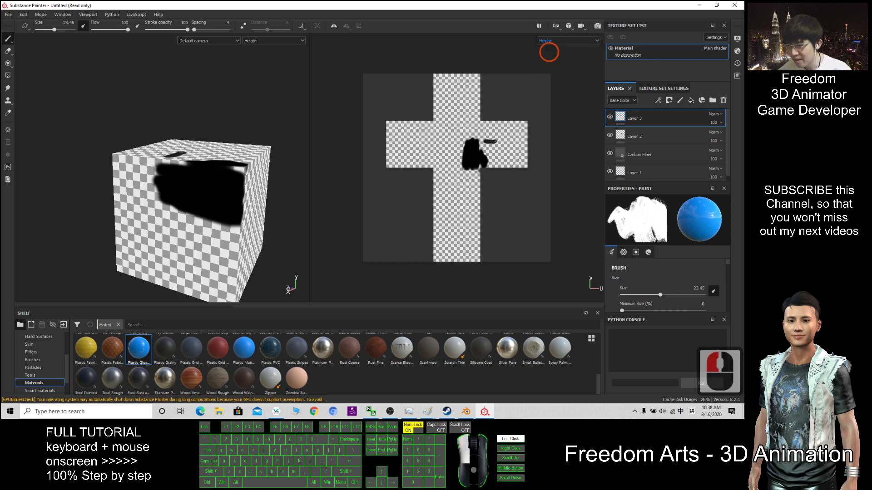
{"action": "left_click", "coordinate": [563, 41]}
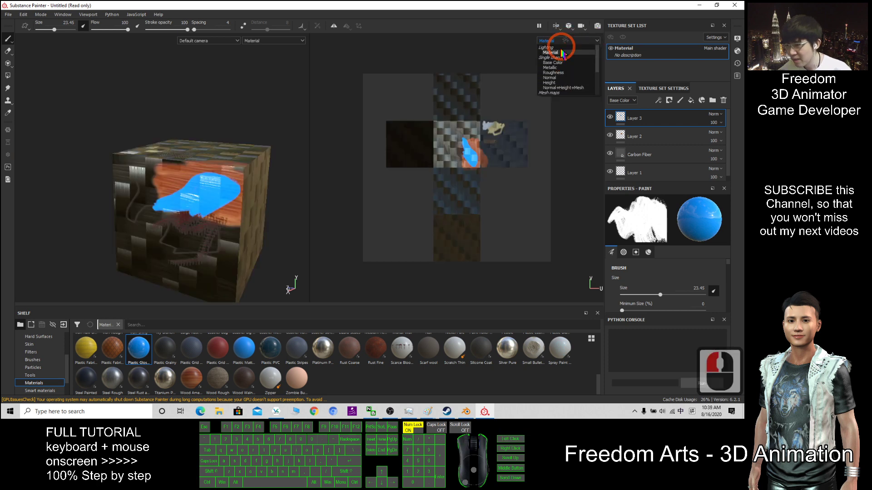
{"action": "left_click", "coordinate": [559, 78]}
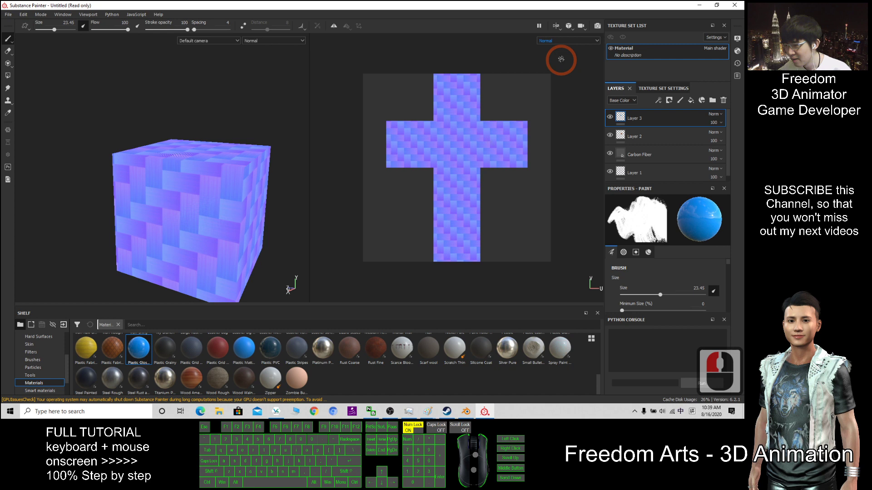
Step the views through the Height, Metallic and Base Color channels.
{"action": "left_click", "coordinate": [570, 41]}
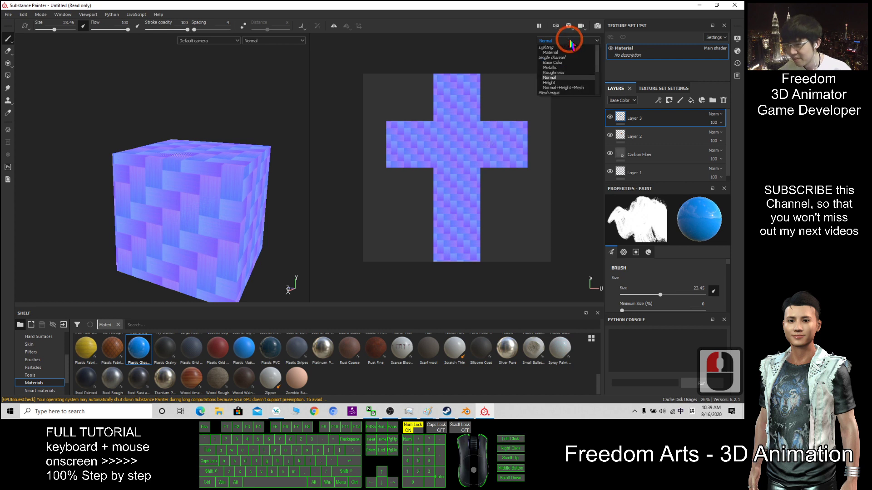
{"action": "left_click", "coordinate": [558, 82]}
{"action": "left_click", "coordinate": [568, 45]}
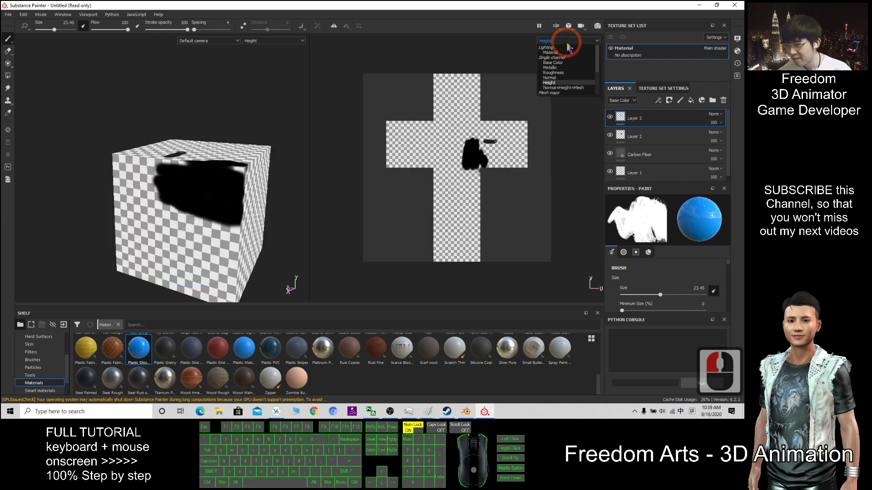
{"action": "left_click", "coordinate": [559, 68]}
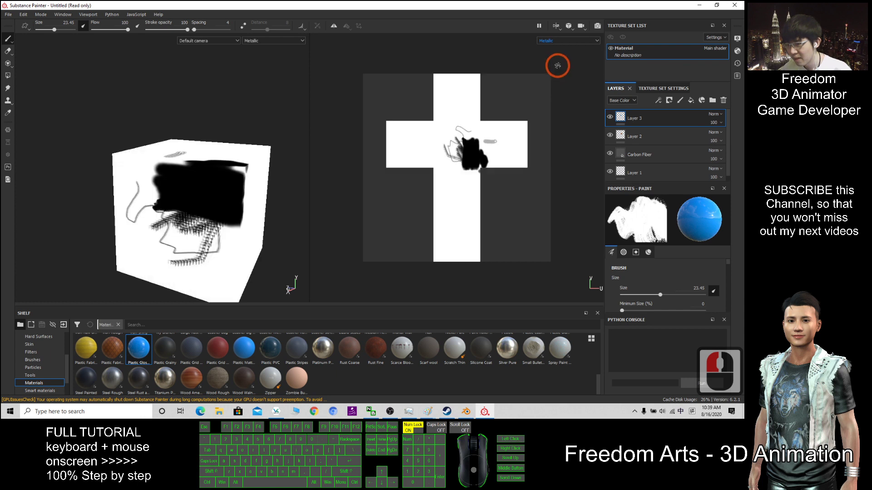
{"action": "left_click", "coordinate": [567, 46]}
{"action": "left_click", "coordinate": [553, 60]}
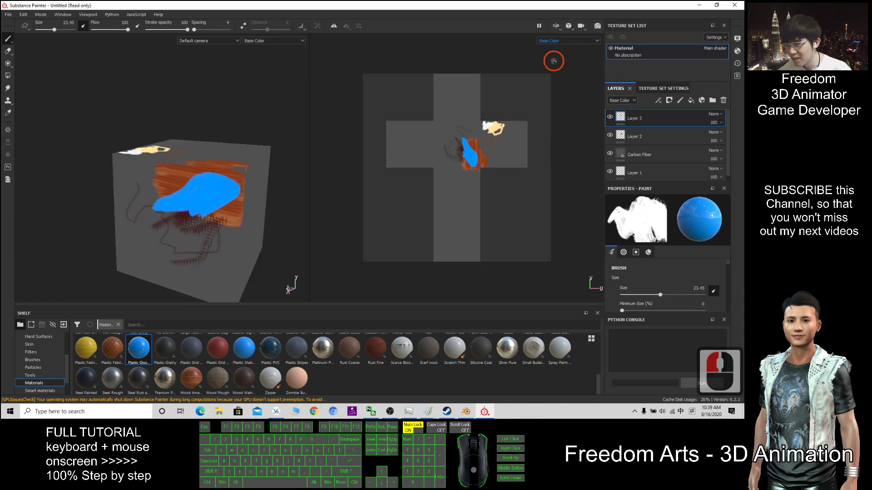
{"action": "left_click", "coordinate": [564, 42]}
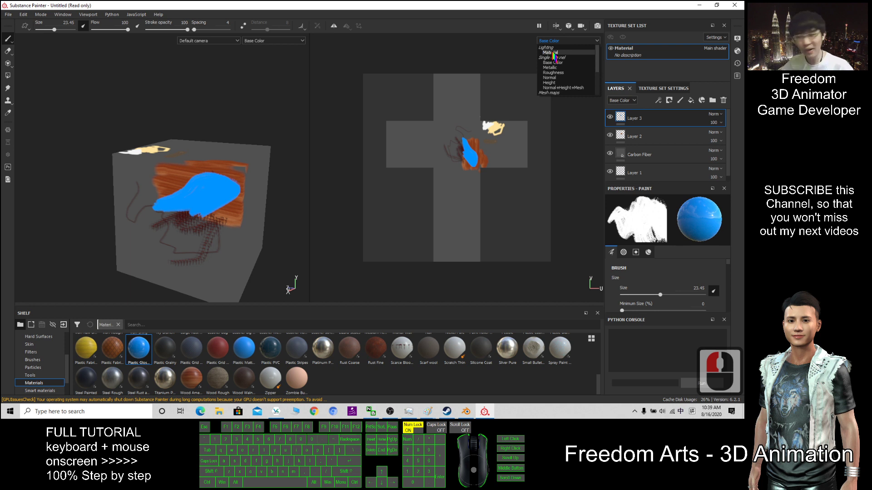
Return to the full Material view and set the Carbon Fiber layer's UV Scale to 0.88.
{"action": "left_click", "coordinate": [550, 52]}
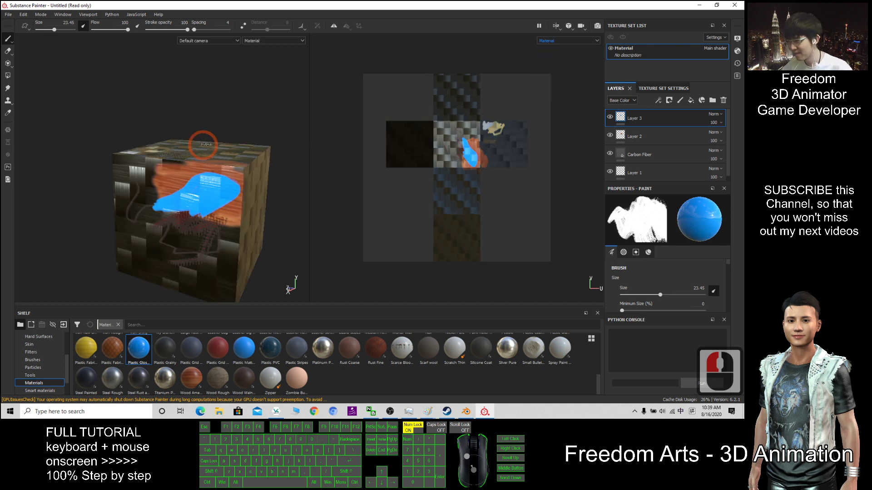
{"action": "scroll", "coordinate": [279, 219], "scroll_direction": "up", "scroll_amount": 11}
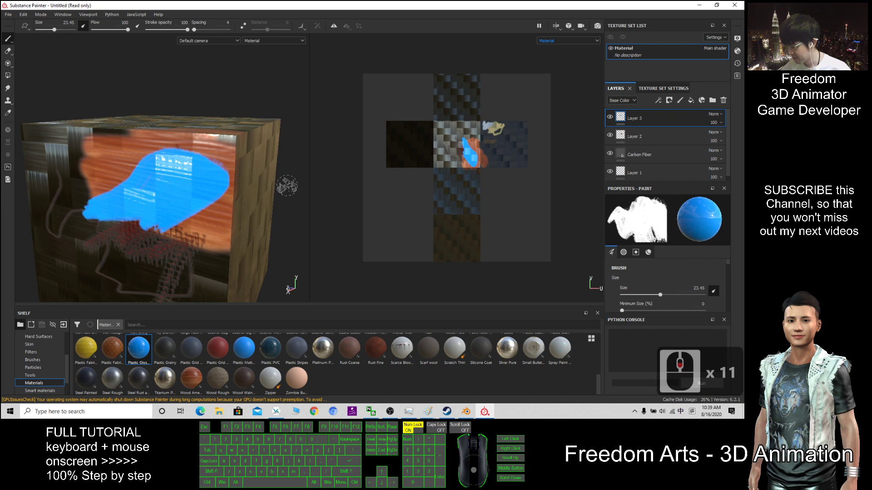
{"action": "mouse_move", "coordinate": [271, 168]}
{"action": "left_mouse_down", "text": "alt"}
{"action": "mouse_move", "coordinate": [273, 146]}
{"action": "mouse_move", "coordinate": [242, 196]}
{"action": "mouse_move", "coordinate": [141, 163]}
{"action": "mouse_move", "coordinate": [127, 179]}
{"action": "mouse_move", "coordinate": [196, 132]}
{"action": "mouse_move", "coordinate": [168, 157]}
{"action": "mouse_move", "coordinate": [69, 143]}
{"action": "mouse_move", "coordinate": [90, 191]}
{"action": "left_mouse_up", "text": "alt"}
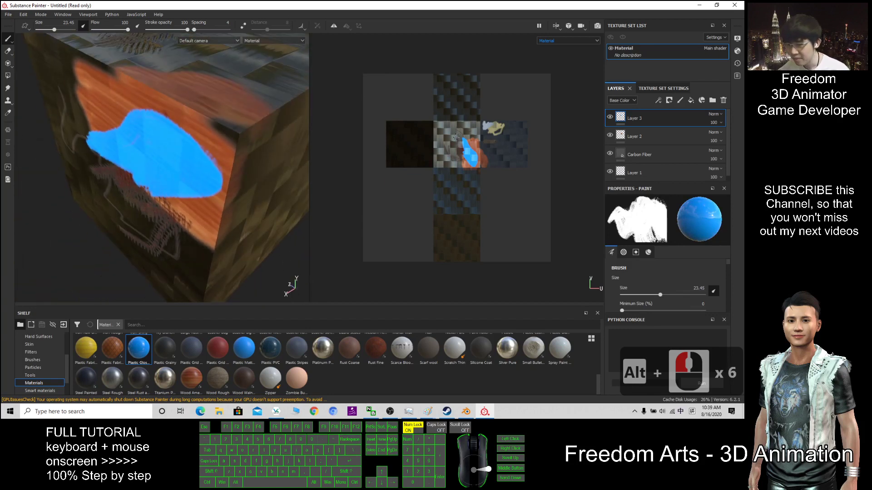
{"action": "left_click", "coordinate": [649, 154]}
{"action": "mouse_move", "coordinate": [661, 272]}
{"action": "left_mouse_down"}
{"action": "mouse_move", "coordinate": [626, 275]}
{"action": "mouse_move", "coordinate": [654, 272]}
{"action": "mouse_move", "coordinate": [656, 281]}
{"action": "left_mouse_up"}
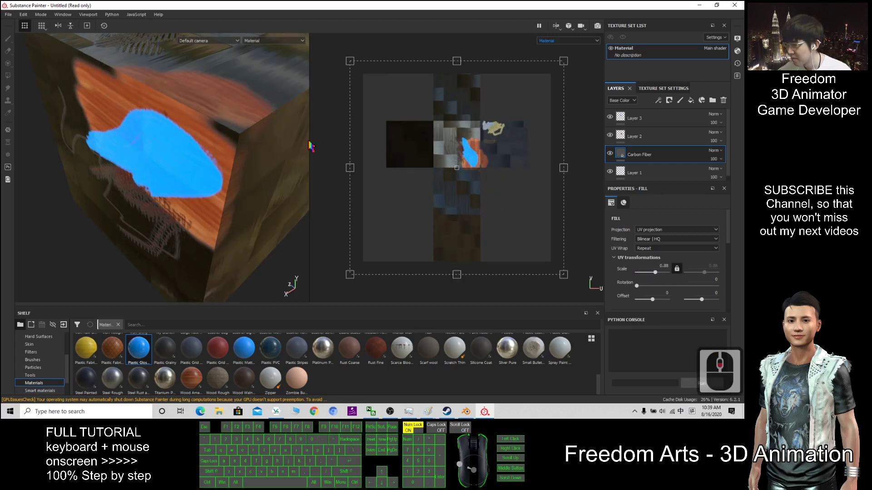
Inspect the cube from several angles, center it, and take Substance Painter off full screen.
{"action": "scroll", "coordinate": [247, 162], "scroll_direction": "up", "scroll_amount": 7}
{"action": "left_click_drag", "start_coordinate": [247, 161], "coordinate": [135, 120], "text": "alt"}
{"action": "scroll", "coordinate": [134, 129], "scroll_direction": "down", "scroll_amount": 2}
{"action": "scroll", "coordinate": [134, 128], "scroll_direction": "up", "scroll_amount": 12}
{"action": "scroll", "coordinate": [135, 119], "scroll_direction": "up", "scroll_amount": 10}
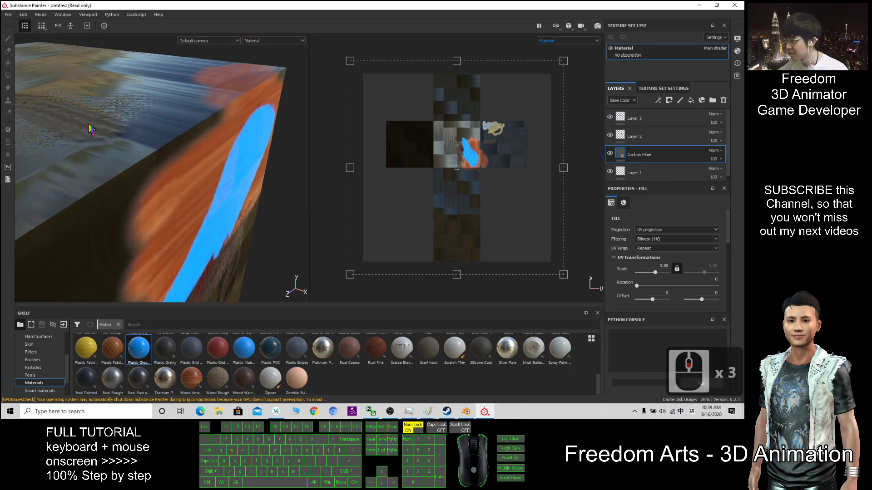
{"action": "scroll", "coordinate": [133, 114], "scroll_direction": "up", "scroll_amount": 2}
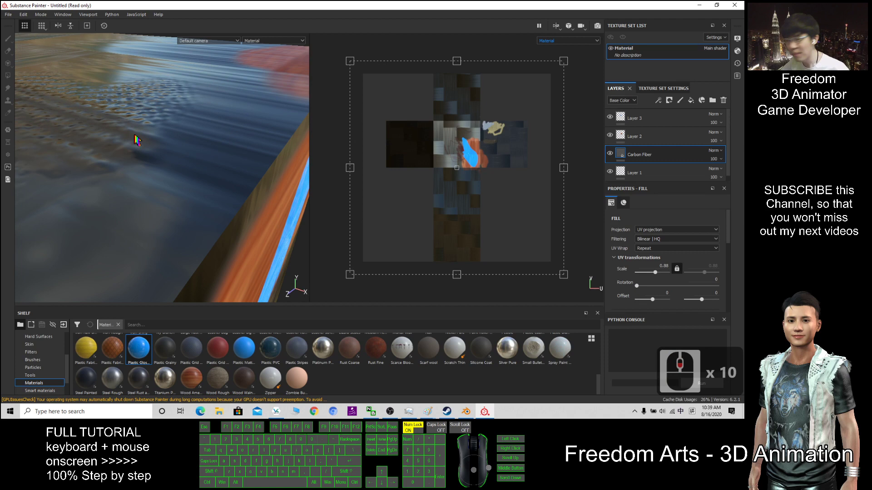
{"action": "scroll", "coordinate": [135, 140], "scroll_direction": "down", "scroll_amount": 20}
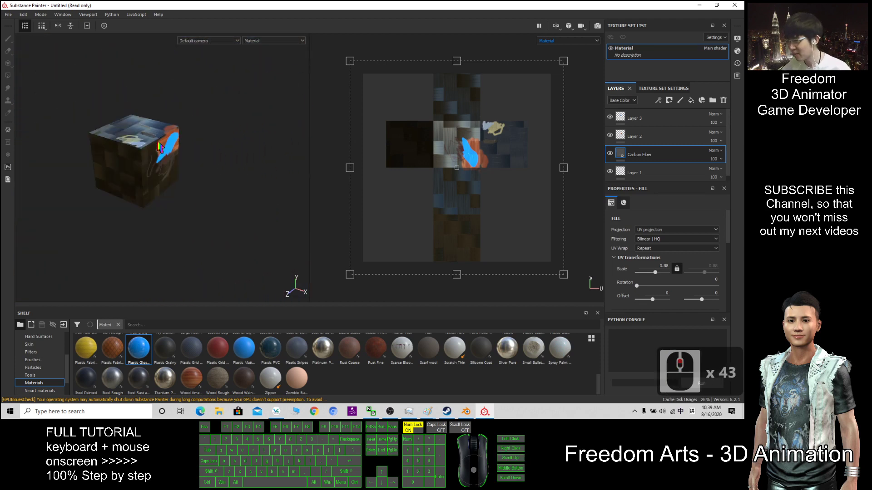
{"action": "mouse_move", "coordinate": [159, 146]}
{"action": "left_mouse_down", "text": "alt"}
{"action": "mouse_move", "coordinate": [155, 161]}
{"action": "mouse_move", "coordinate": [268, 162]}
{"action": "left_mouse_up", "text": "alt"}
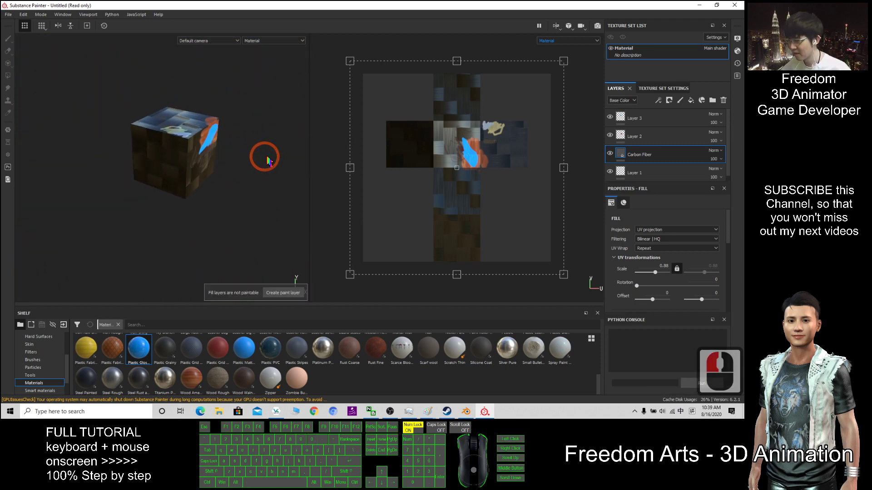
{"action": "mouse_move", "coordinate": [449, 5]}
{"action": "left_mouse_down"}
{"action": "mouse_move", "coordinate": [444, 64]}
{"action": "mouse_move", "coordinate": [468, 21]}
{"action": "left_mouse_up"}
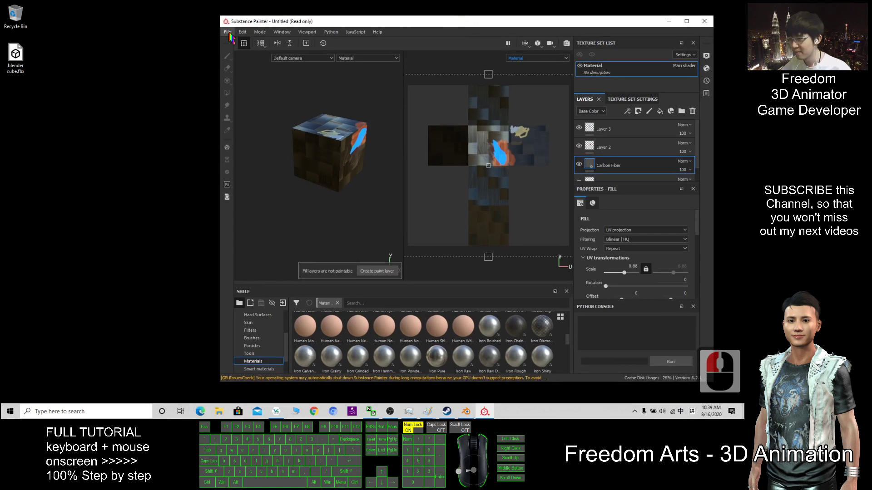
Open Export Textures and copy the output directory's folder path, cancelling the folder picker.
{"action": "scroll", "coordinate": [254, 152], "scroll_direction": "up", "scroll_amount": 8}
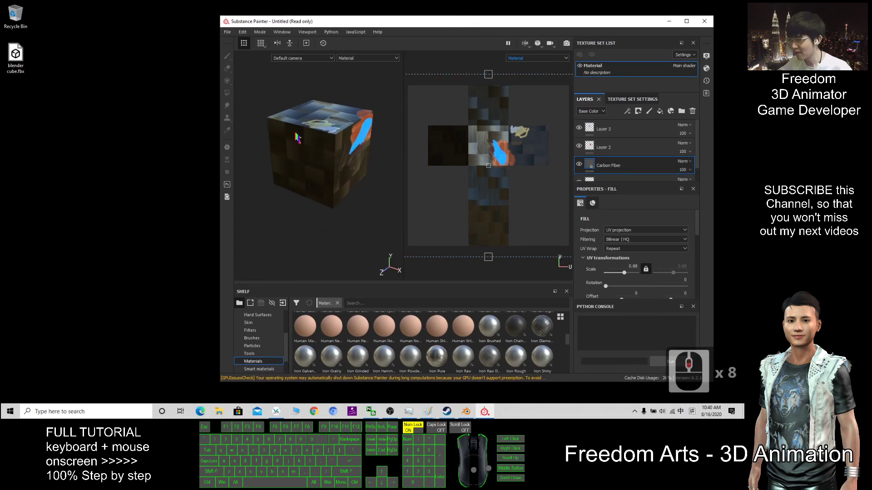
{"action": "left_click", "coordinate": [227, 33]}
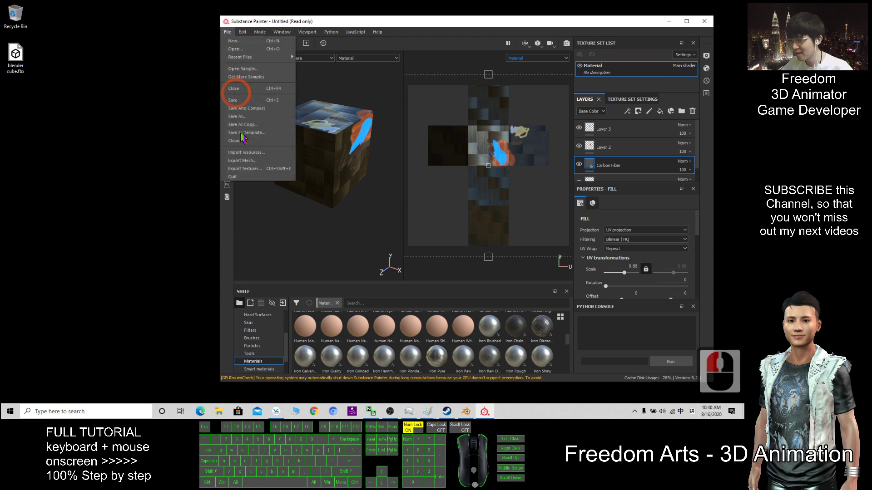
{"action": "left_click", "coordinate": [245, 169]}
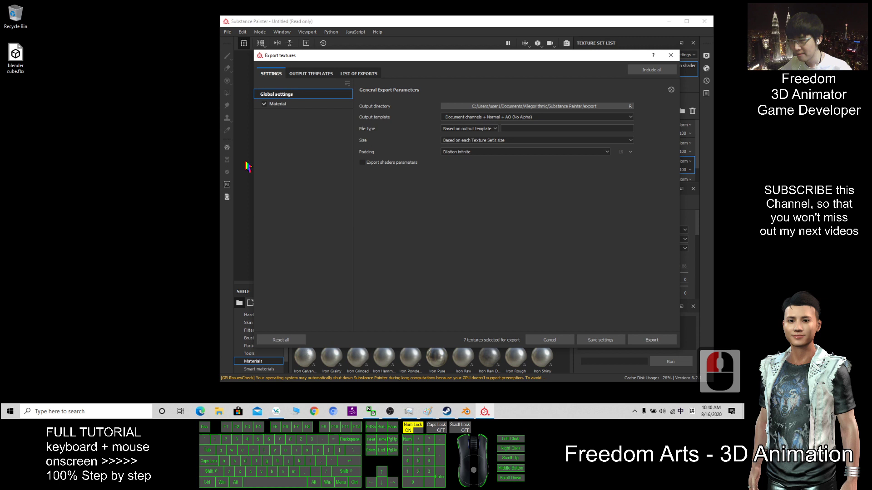
{"action": "left_click", "coordinate": [566, 106]}
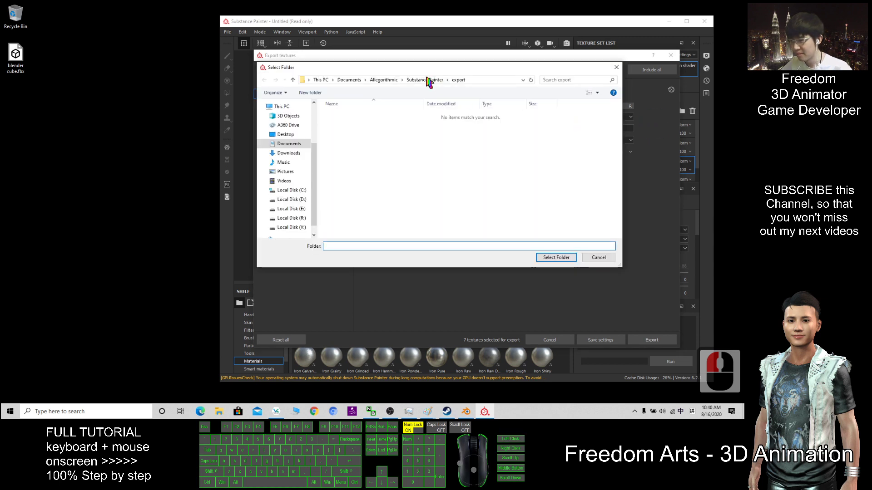
{"action": "left_click", "coordinate": [450, 81]}
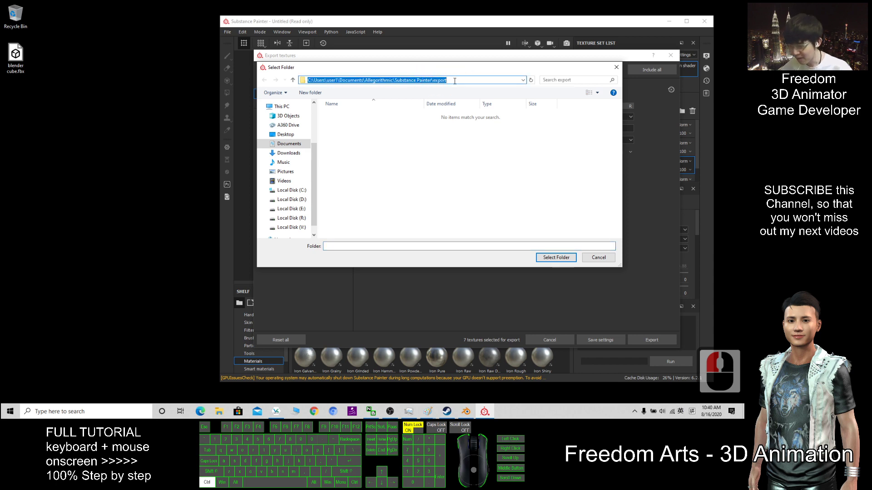
{"action": "key", "text": "ctrl+c"}
{"action": "left_click", "coordinate": [597, 257]}
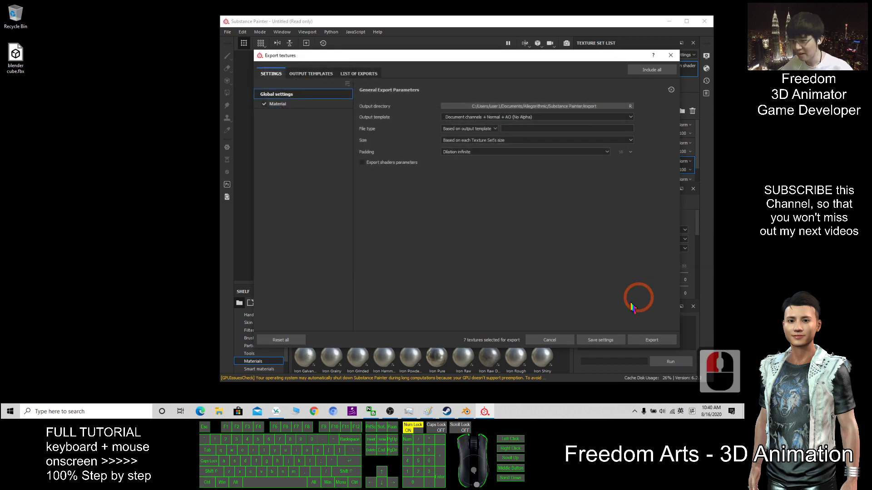
Open File Explorer on the pasted export folder path, placed beside the export settings.
{"action": "left_click", "coordinate": [219, 412]}
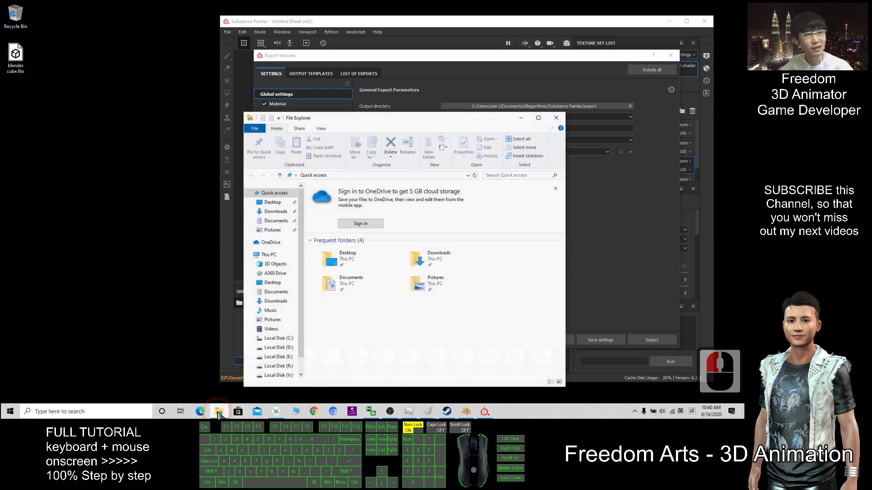
{"action": "left_click", "coordinate": [368, 176]}
{"action": "key", "text": "ctrl+v"}
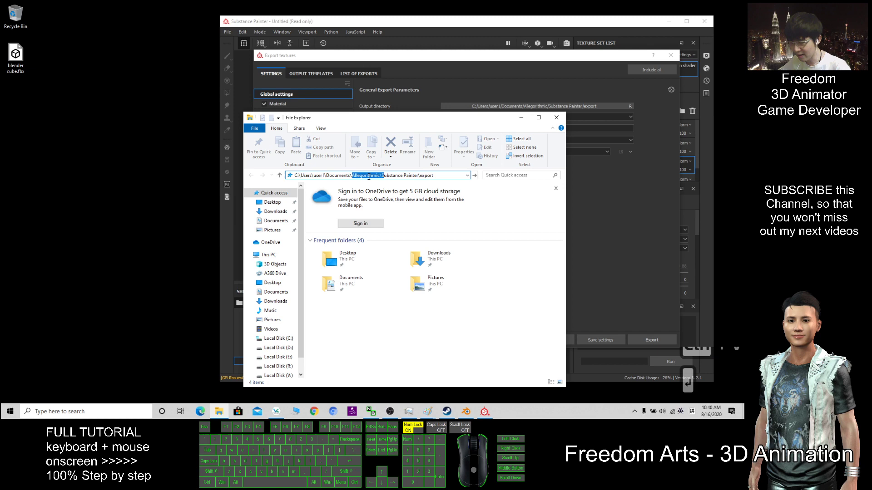
{"action": "key", "text": "Return"}
{"action": "left_click_drag", "start_coordinate": [391, 128], "coordinate": [142, 81]}
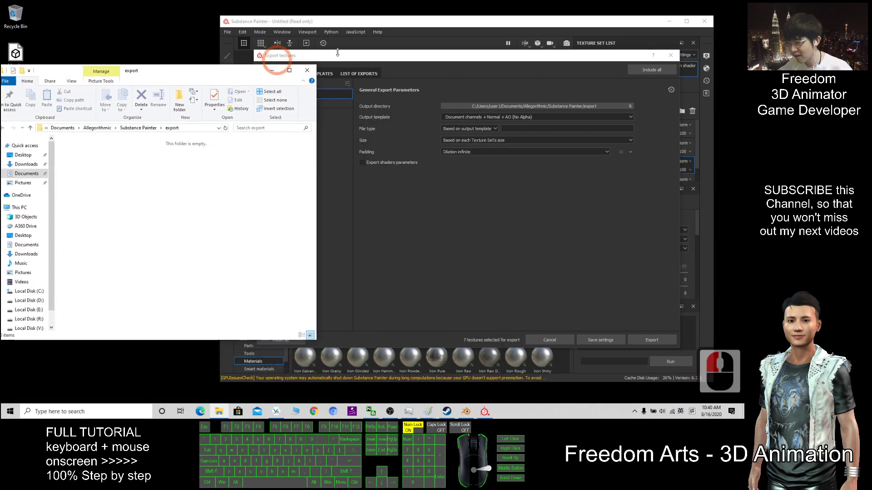
{"action": "left_click_drag", "start_coordinate": [401, 58], "coordinate": [424, 48]}
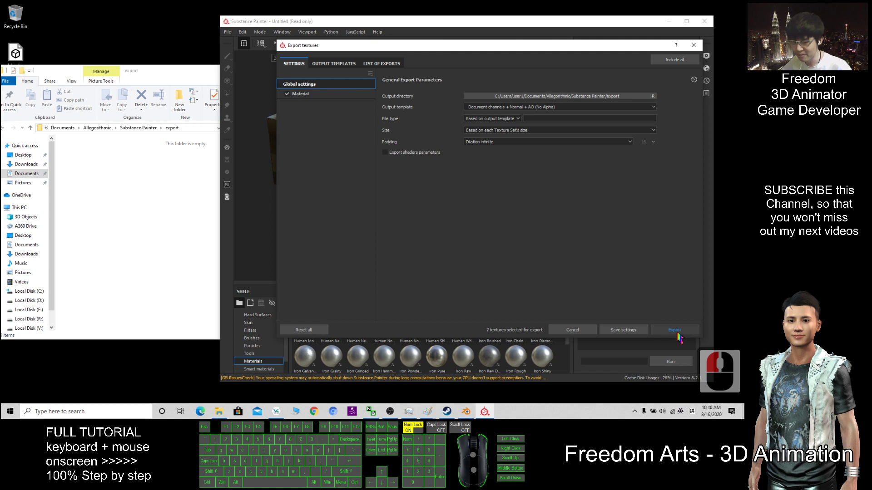
Export the texture maps, maximize the folder showing the six PNGs, and bring Blender forward.
{"action": "left_click", "coordinate": [678, 334]}
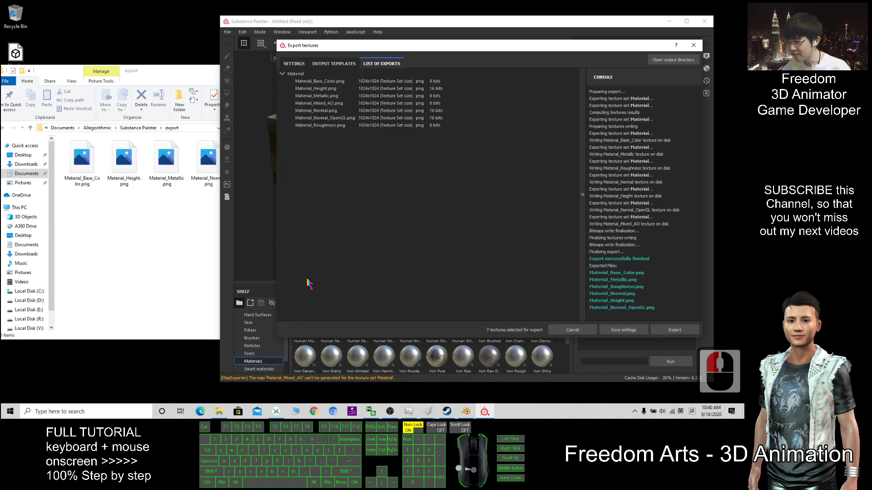
{"action": "left_click", "coordinate": [185, 147]}
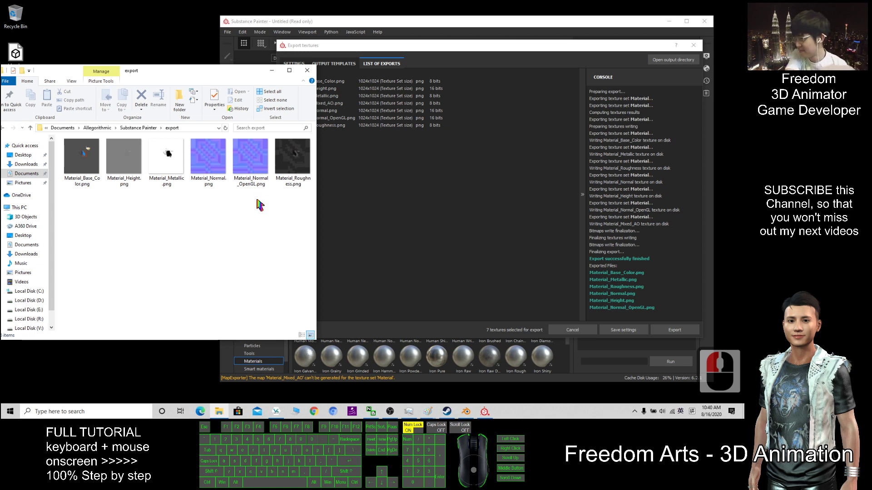
{"action": "scroll", "coordinate": [255, 113], "scroll_direction": "up", "scroll_amount": 4}
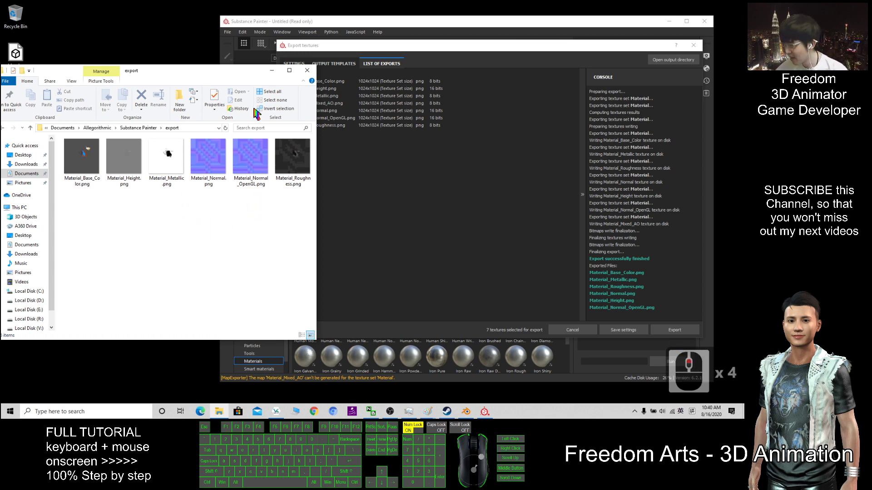
{"action": "left_click_drag", "start_coordinate": [233, 81], "coordinate": [390, 1]}
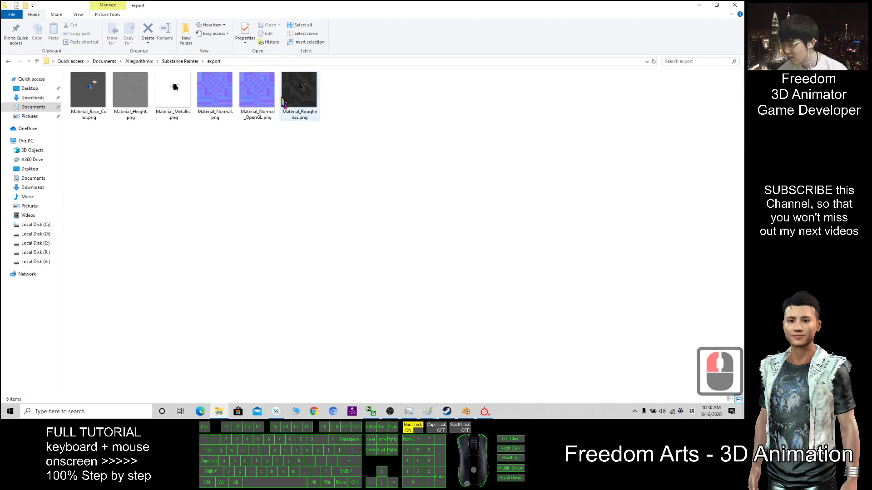
{"action": "left_click", "coordinate": [257, 93]}
{"action": "double_click", "coordinate": [512, 410]}
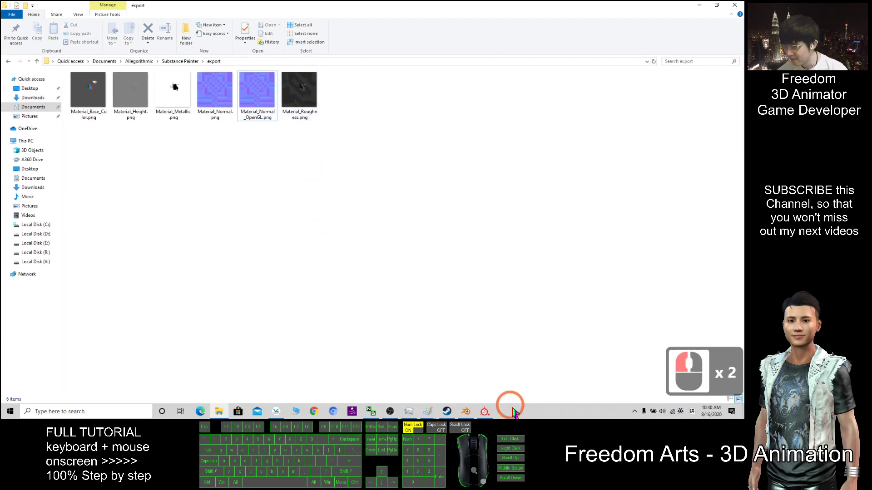
{"action": "left_click", "coordinate": [466, 411]}
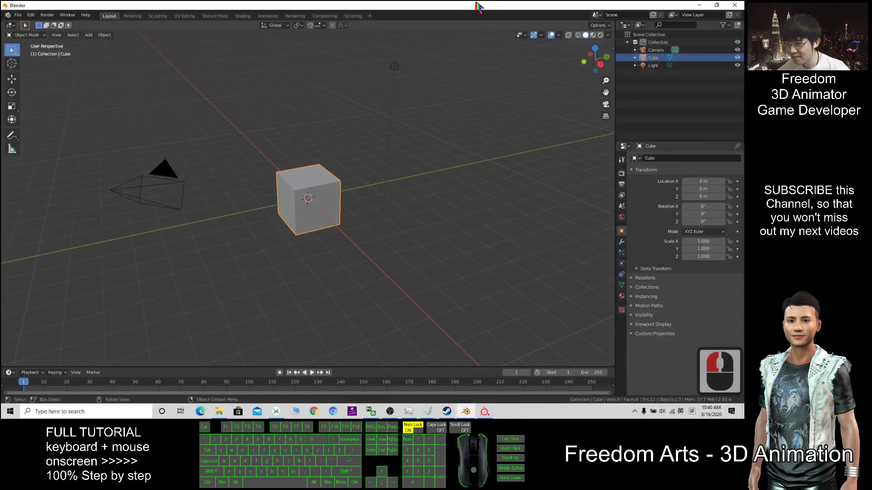
Select the cube and switch to a maximized UV Editing workspace.
{"action": "double_click", "coordinate": [481, 7]}
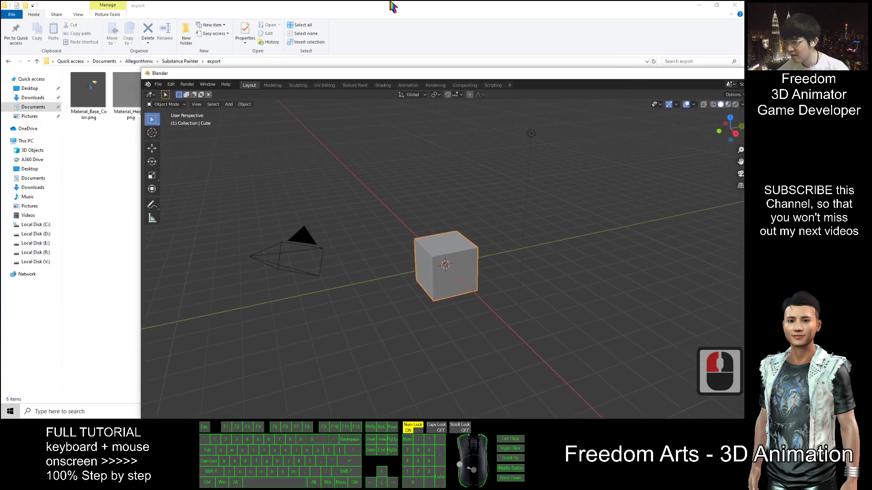
{"action": "left_click_drag", "start_coordinate": [380, 79], "coordinate": [395, 122]}
{"action": "left_click", "coordinate": [485, 294]}
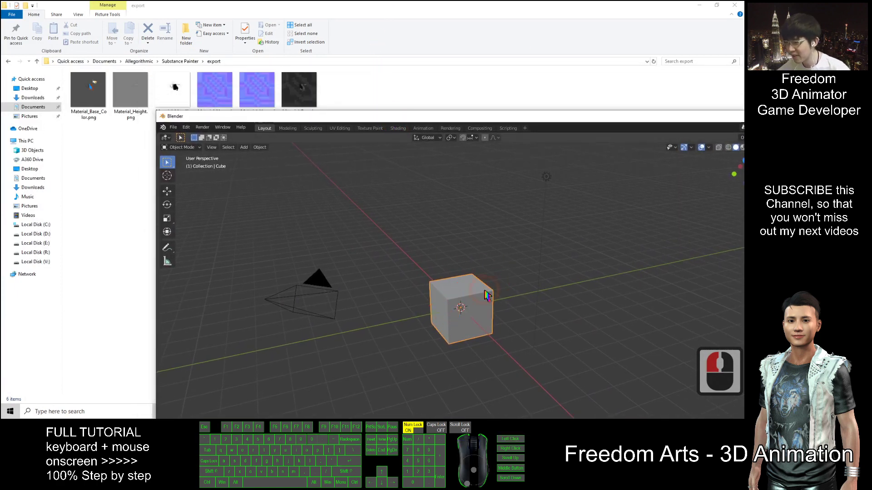
{"action": "left_click", "coordinate": [342, 128]}
{"action": "double_click", "coordinate": [362, 116]}
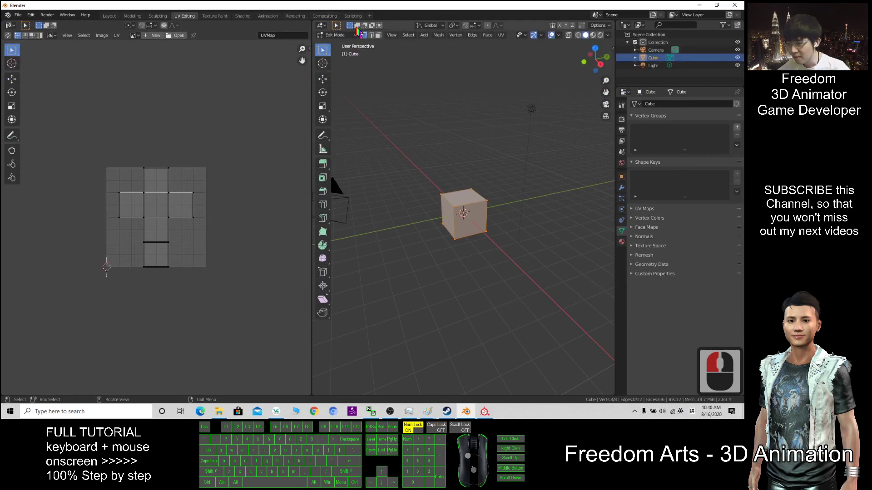
Connect an Image Texture to the cube material's Base Color.
{"action": "left_click", "coordinate": [622, 243]}
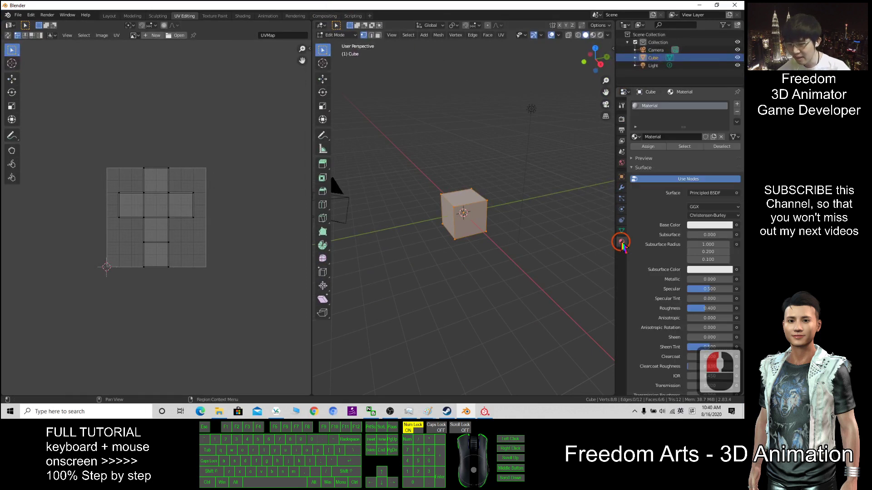
{"action": "left_click", "coordinate": [737, 225]}
{"action": "key", "text": "Escape"}
{"action": "left_click", "coordinate": [737, 226]}
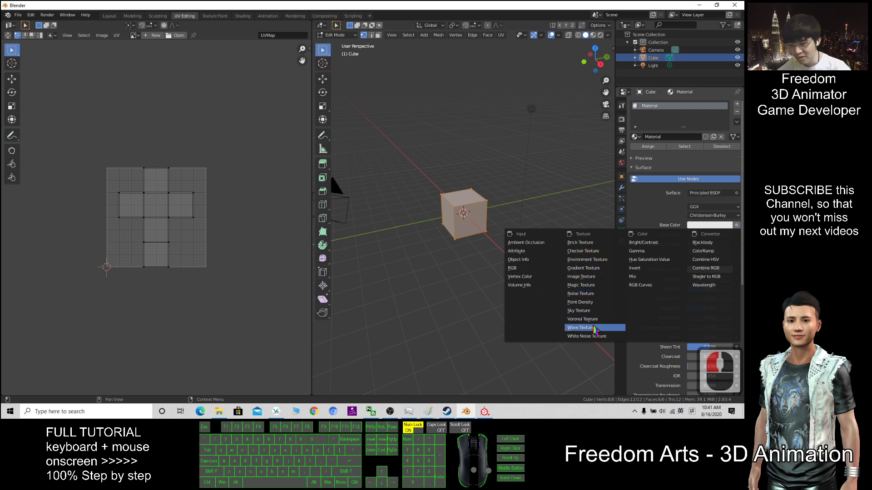
{"action": "left_click", "coordinate": [585, 277]}
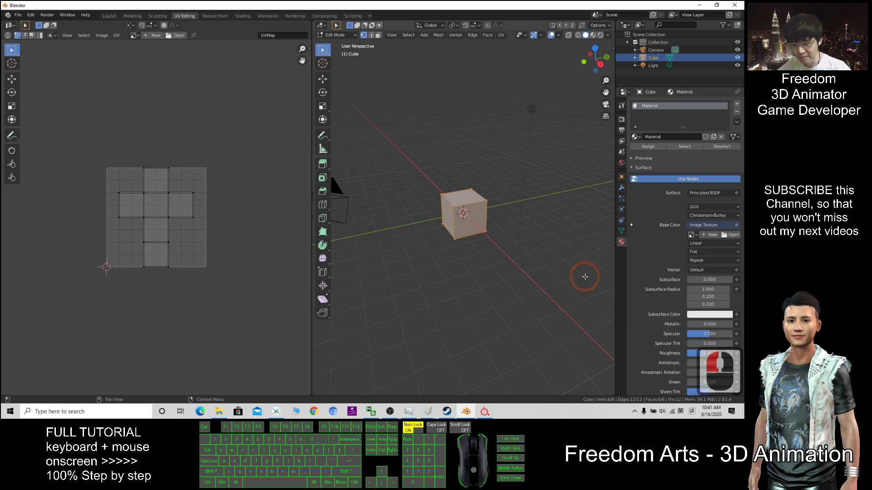
Bring up the export folder and start browsing for the Base Color image.
{"action": "left_click", "coordinate": [218, 412]}
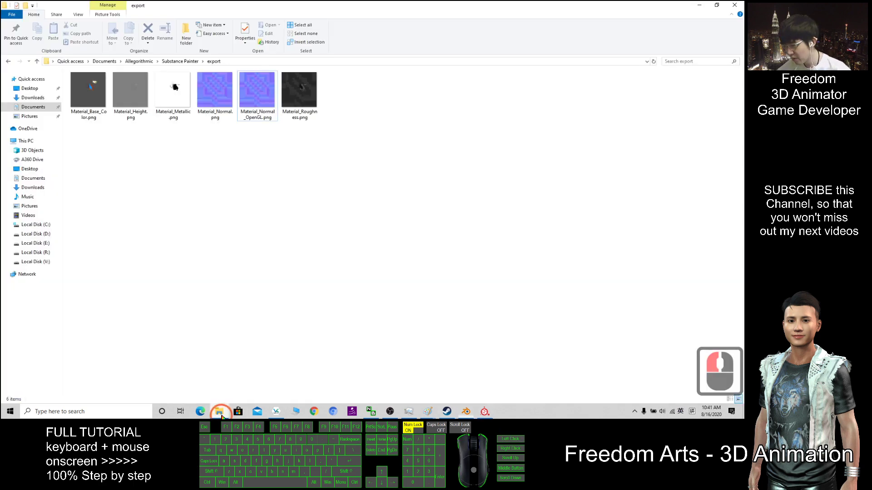
{"action": "left_click_drag", "start_coordinate": [390, 4], "coordinate": [241, 72]}
{"action": "left_click", "coordinate": [168, 181]}
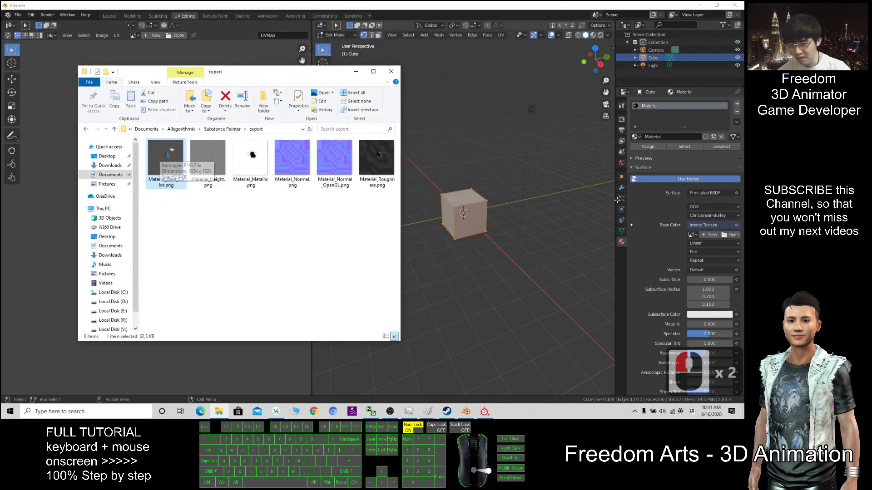
{"action": "left_click", "coordinate": [732, 235]}
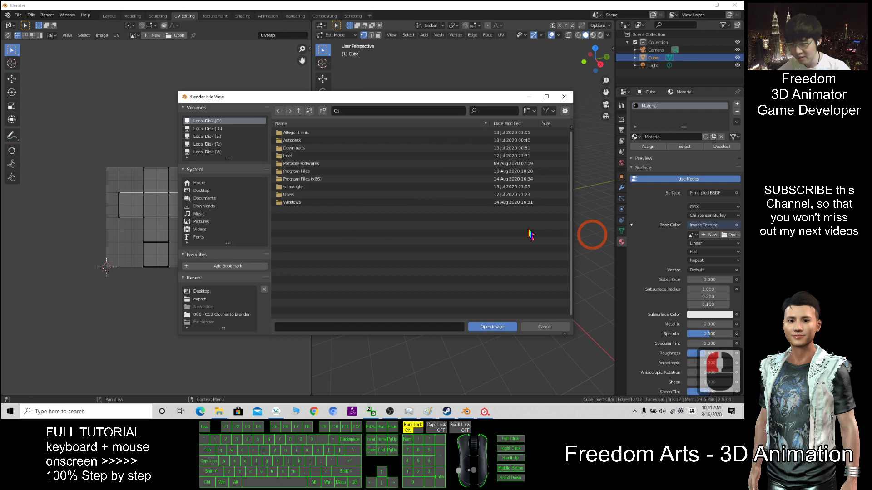
Load Material_Base_Color.png by pasting the export folder path into Blender's file browser.
{"action": "left_click", "coordinate": [219, 412]}
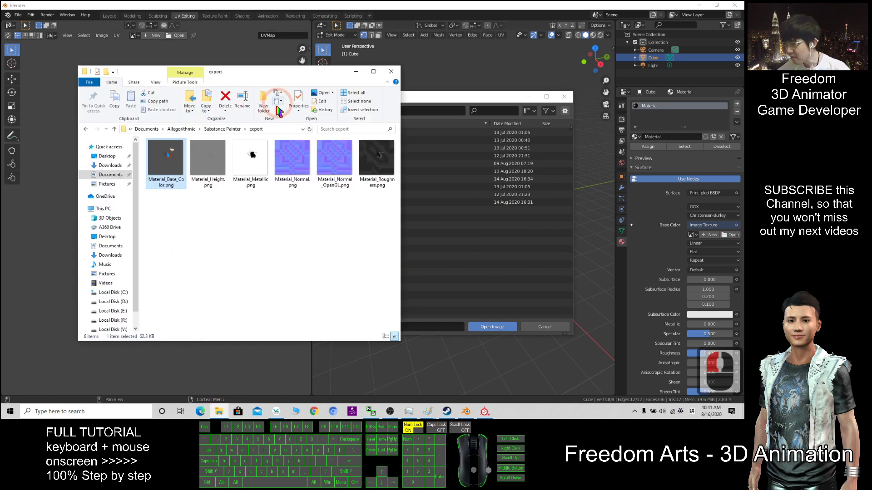
{"action": "left_click", "coordinate": [258, 129]}
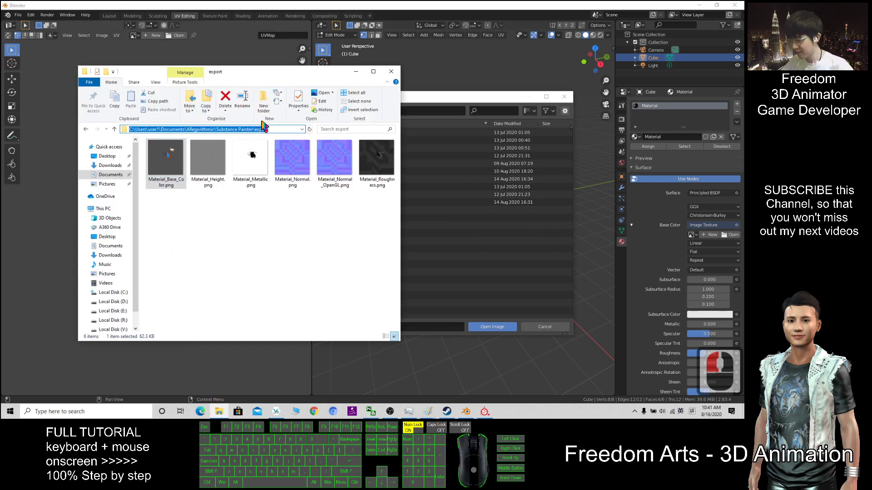
{"action": "key", "text": "ctrl+c"}
{"action": "left_click", "coordinate": [409, 112]}
{"action": "double_click", "coordinate": [407, 111]}
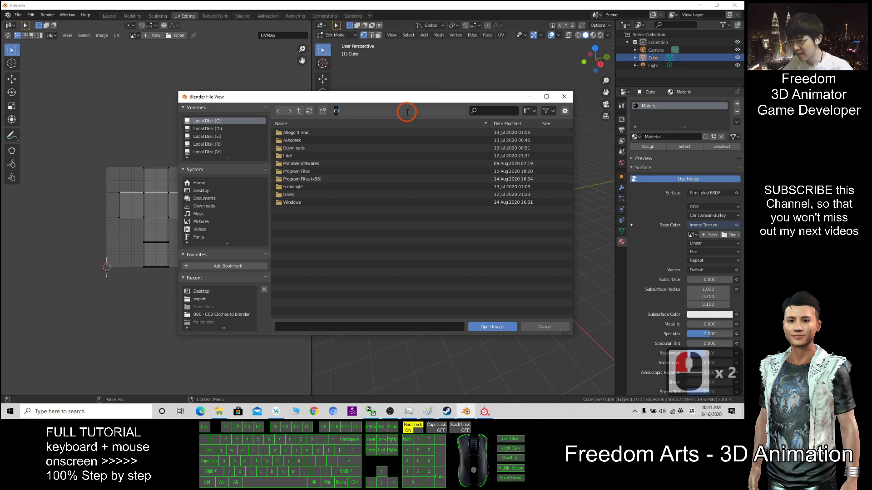
{"action": "key", "text": "ctrl+v"}
{"action": "key", "text": "Return"}
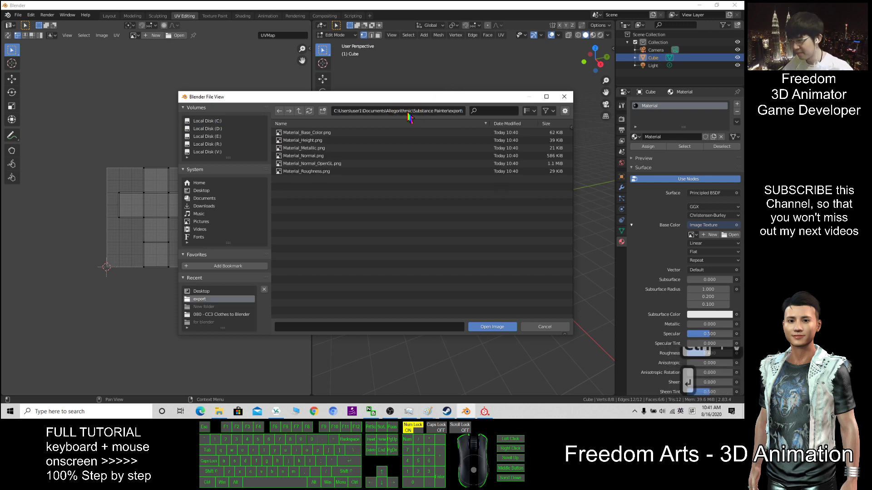
{"action": "double_click", "coordinate": [313, 132]}
Switch to Material Preview and orbit around the painted cube.
{"action": "scroll", "coordinate": [511, 207], "scroll_direction": "up", "scroll_amount": 3}
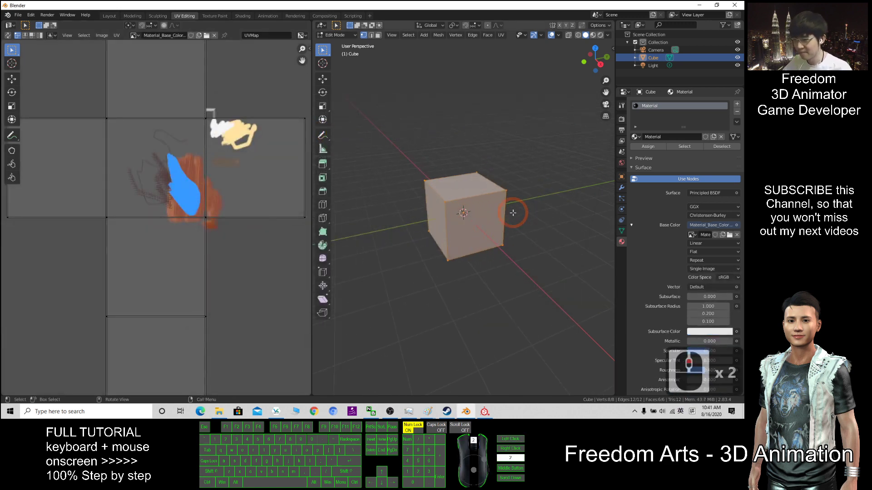
{"action": "left_click", "coordinate": [593, 35]}
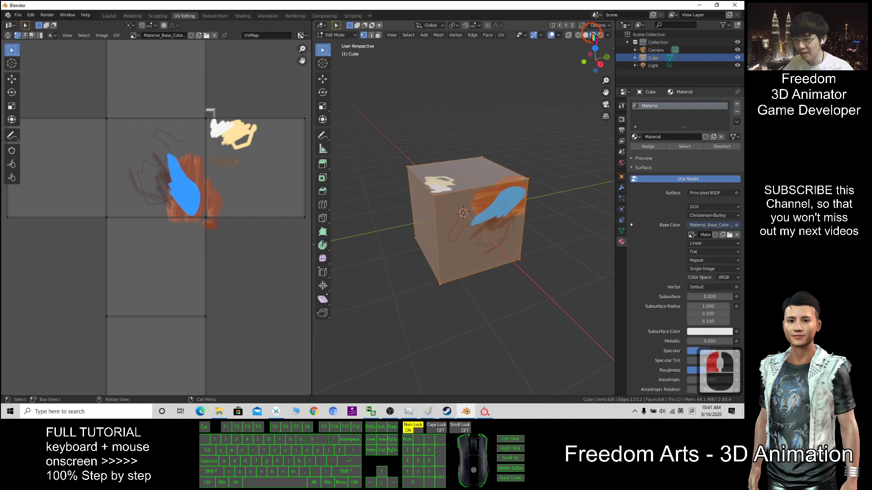
{"action": "scroll", "coordinate": [481, 194], "scroll_direction": "up", "scroll_amount": 3}
{"action": "scroll", "coordinate": [563, 218], "scroll_direction": "down", "scroll_amount": 2}
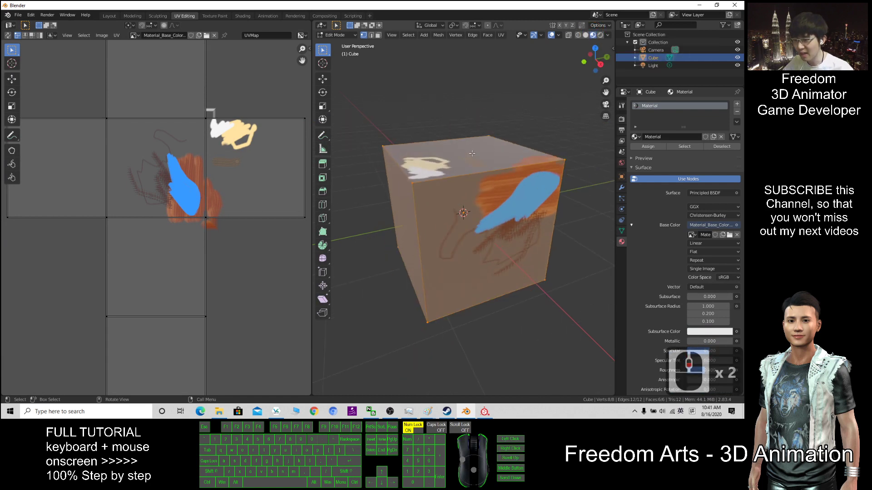
{"action": "middle_click_drag", "start_coordinate": [478, 160], "coordinate": [558, 166]}
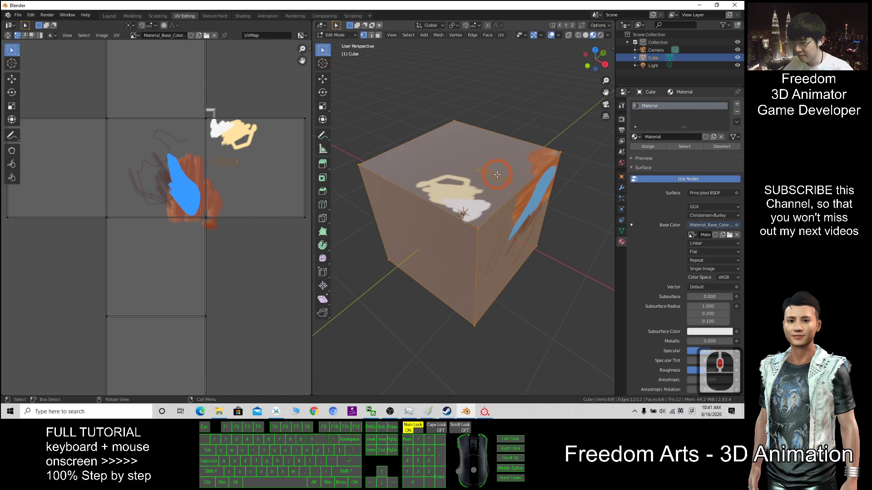
{"action": "scroll", "coordinate": [558, 167], "scroll_direction": "up", "scroll_amount": 4}
{"action": "scroll", "coordinate": [558, 166], "scroll_direction": "down", "scroll_amount": 1}
{"action": "scroll", "coordinate": [558, 167], "scroll_direction": "up", "scroll_amount": 5}
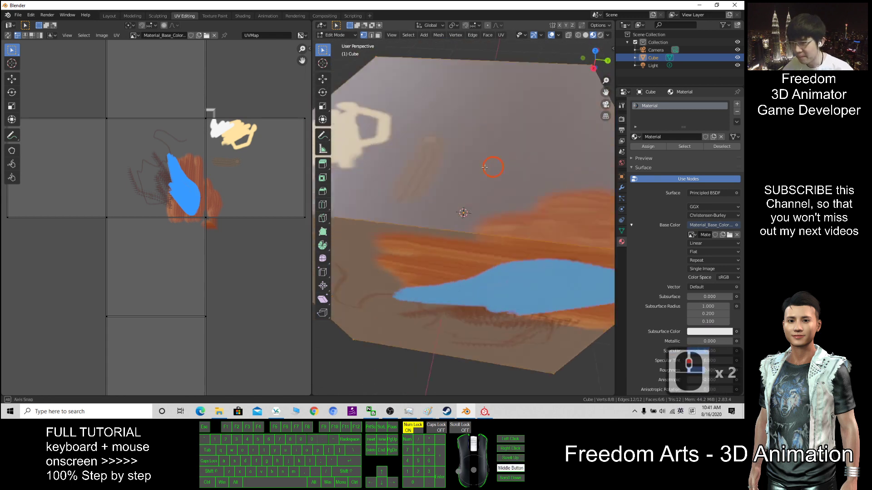
{"action": "scroll", "coordinate": [492, 170], "scroll_direction": "down", "scroll_amount": 4}
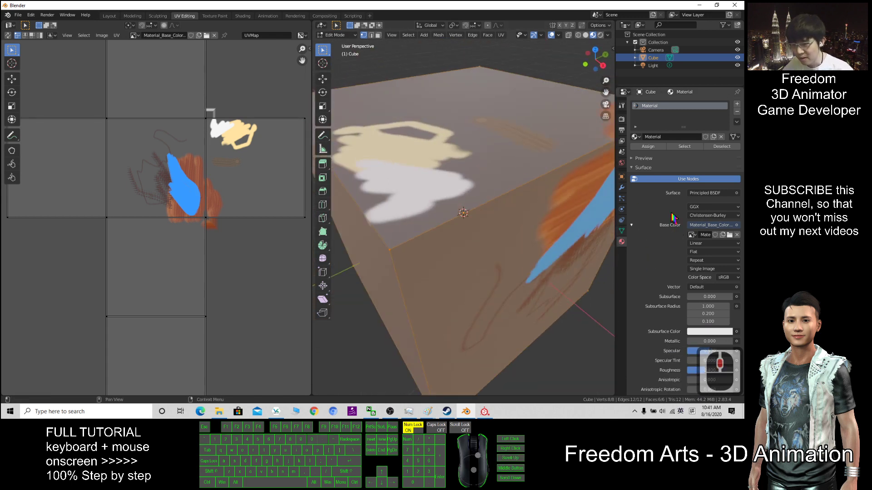
{"action": "scroll", "coordinate": [674, 220], "scroll_direction": "down", "scroll_amount": 1}
{"action": "left_click_drag", "start_coordinate": [616, 248], "coordinate": [593, 248]}
{"action": "scroll", "coordinate": [672, 220], "scroll_direction": "down", "scroll_amount": 3}
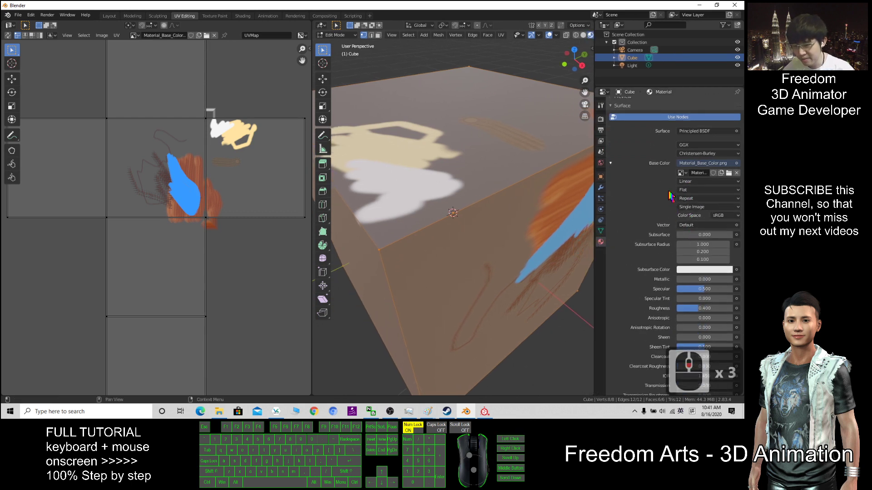
{"action": "scroll", "coordinate": [708, 284], "scroll_direction": "down", "scroll_amount": 3}
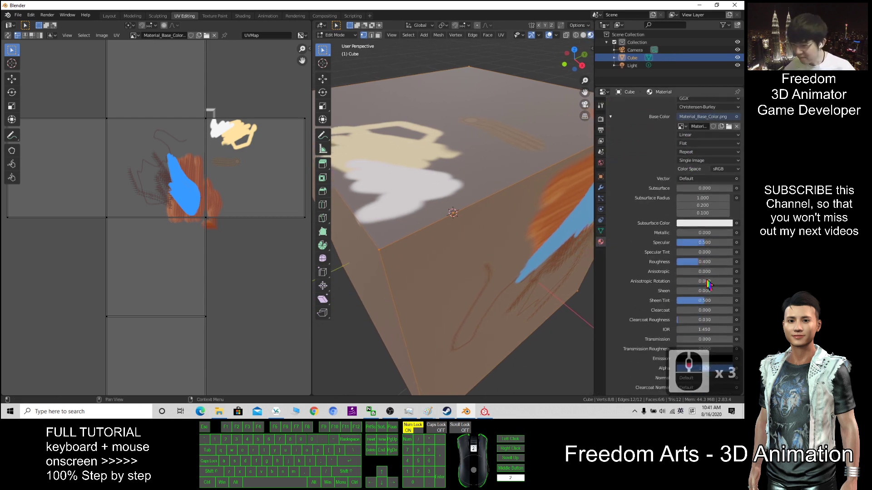
{"action": "left_click", "coordinate": [219, 412]}
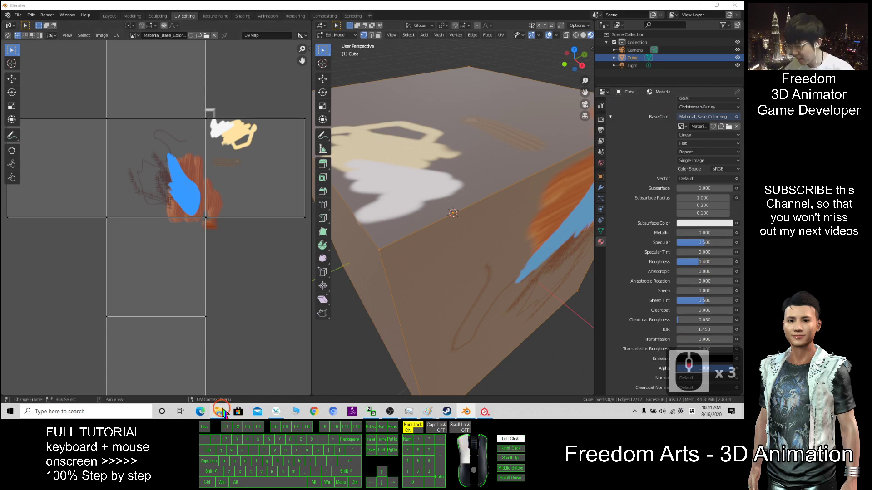
Connect an Image Texture to the material's Metallic input.
{"action": "left_click", "coordinate": [217, 164]}
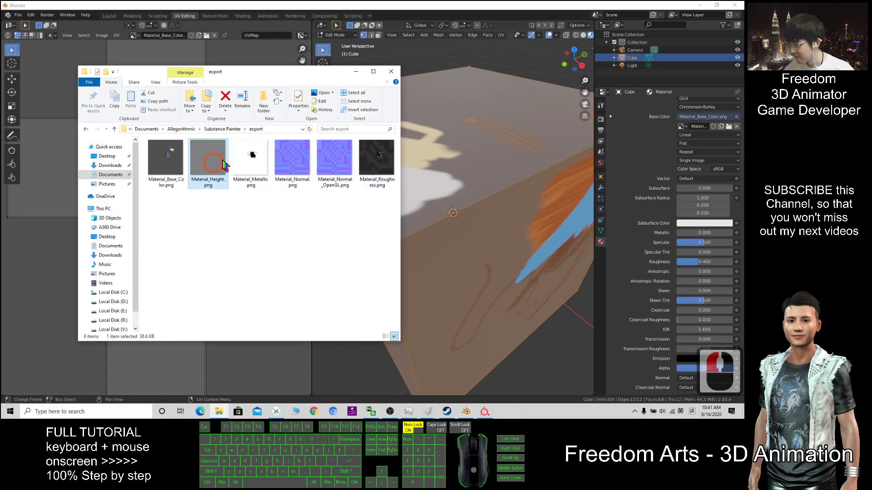
{"action": "left_click", "coordinate": [250, 165]}
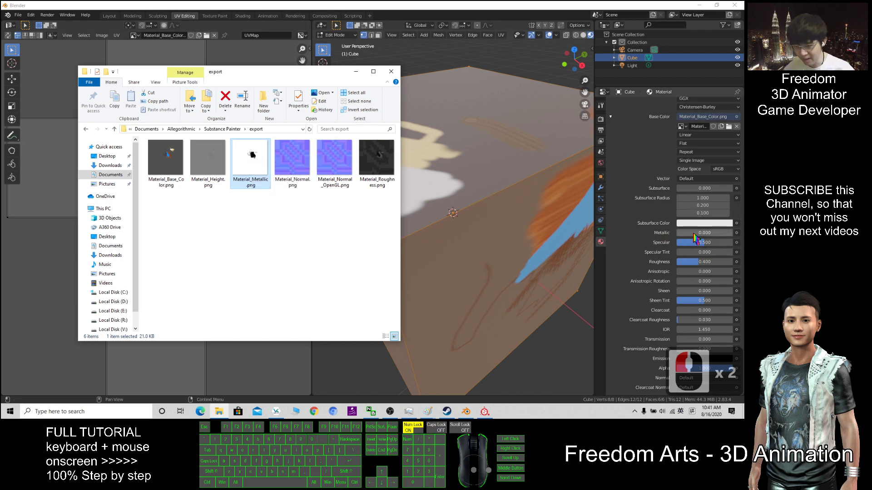
{"action": "left_click", "coordinate": [736, 233]}
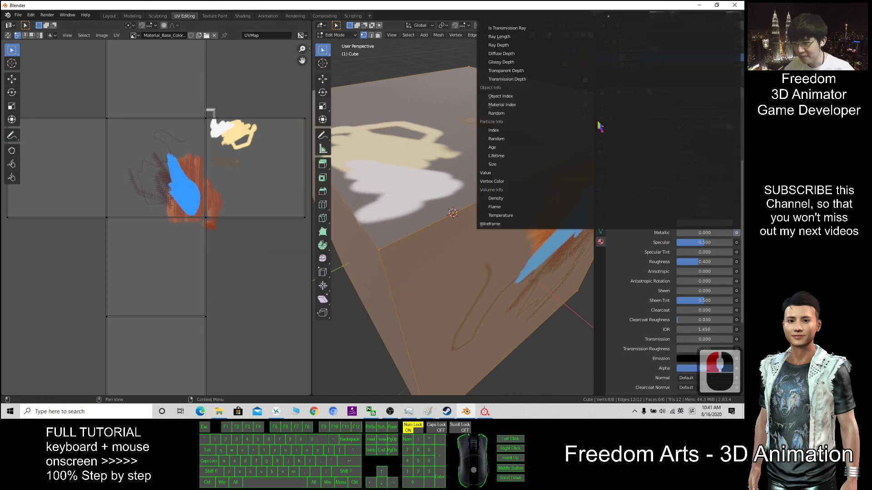
{"action": "scroll", "coordinate": [599, 127], "scroll_direction": "up", "scroll_amount": 20}
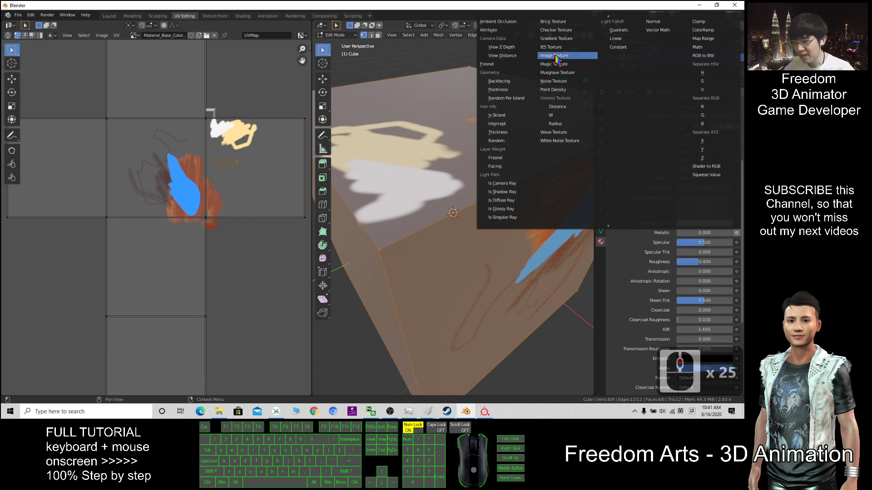
{"action": "left_click", "coordinate": [554, 56]}
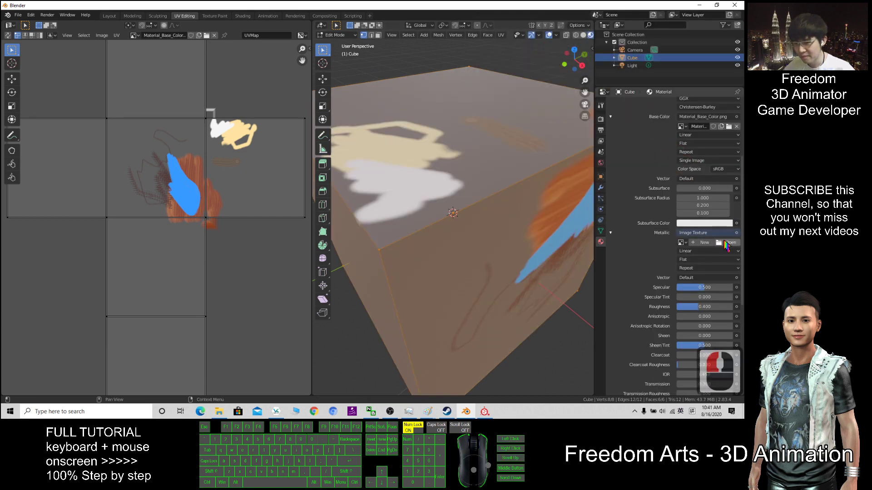
Load Material_Metallic.png into it using the copied export folder path.
{"action": "left_click", "coordinate": [730, 243]}
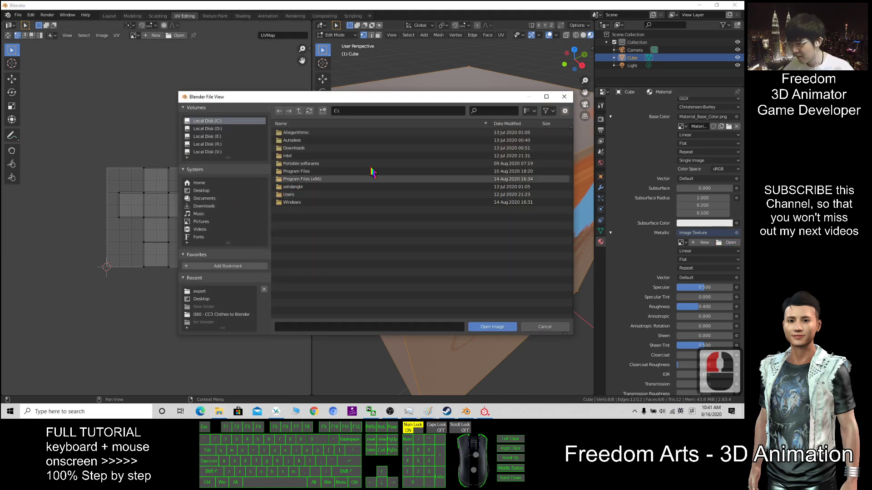
{"action": "mouse_move", "coordinate": [219, 412]}
{"action": "left_click", "coordinate": [216, 357]}
{"action": "left_click", "coordinate": [271, 123]}
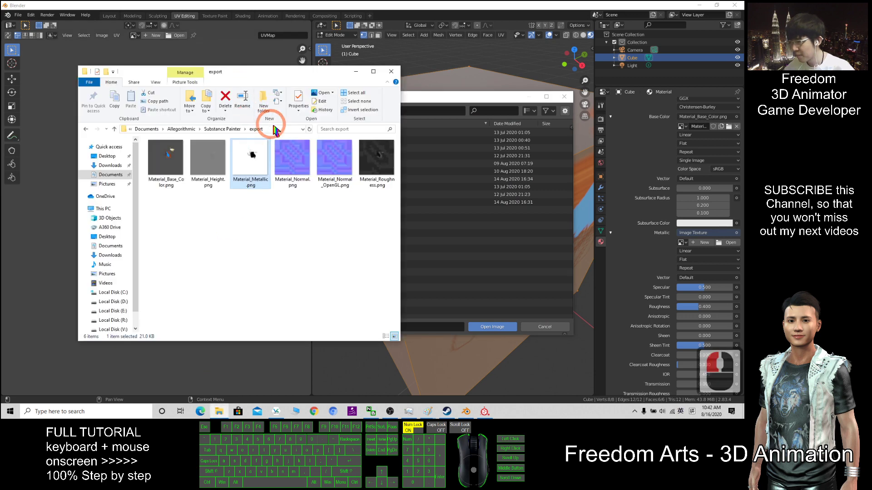
{"action": "left_click", "coordinate": [276, 131]}
{"action": "key", "text": "ctrl+c"}
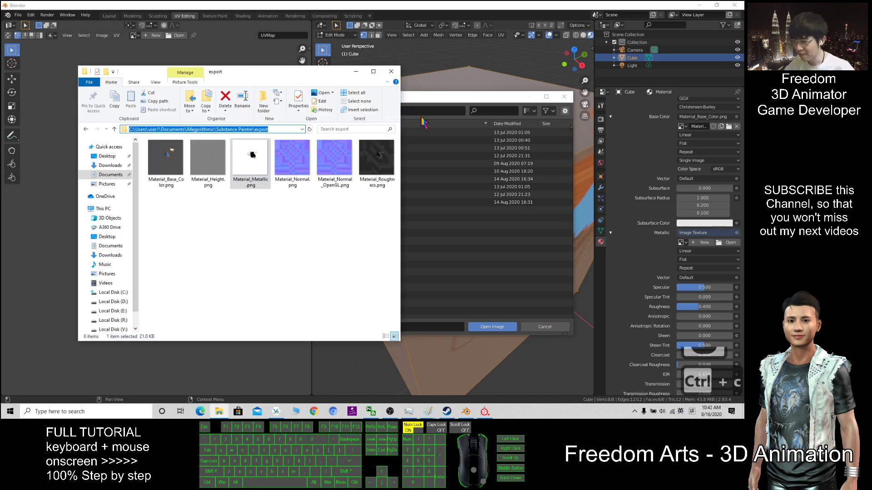
{"action": "left_click", "coordinate": [424, 111]}
{"action": "key", "text": "ctrl+v"}
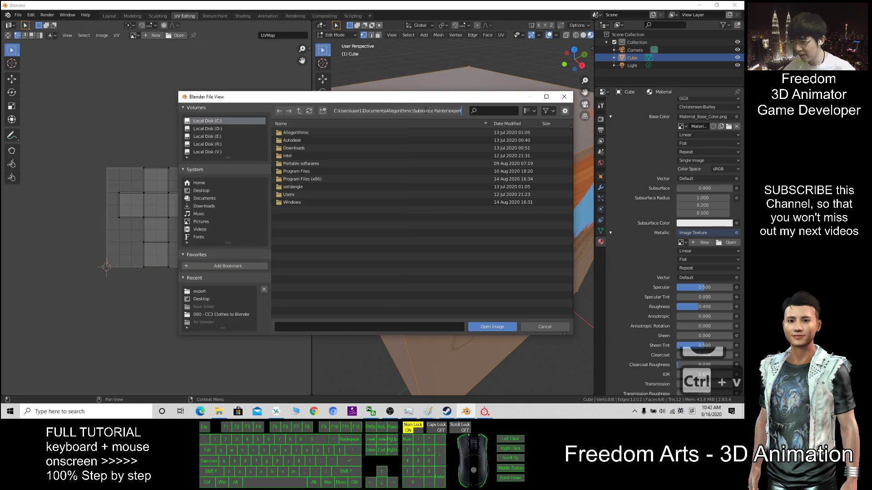
{"action": "key", "text": "Return"}
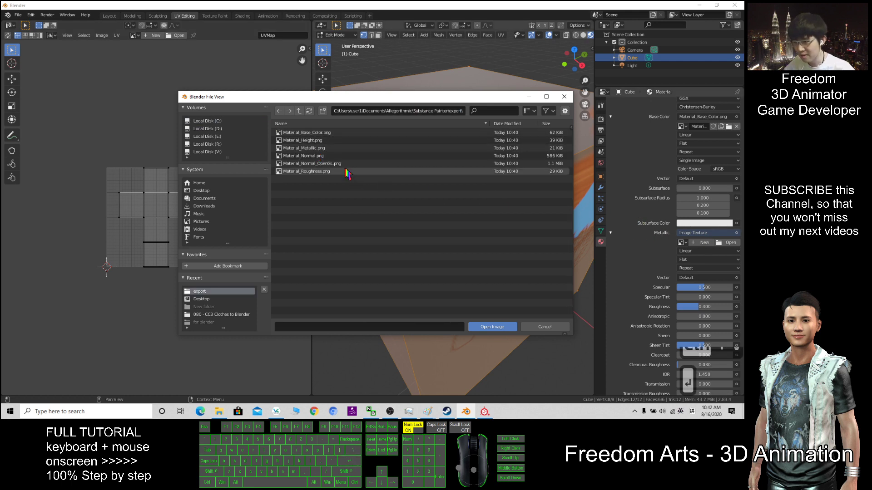
{"action": "double_click", "coordinate": [314, 148]}
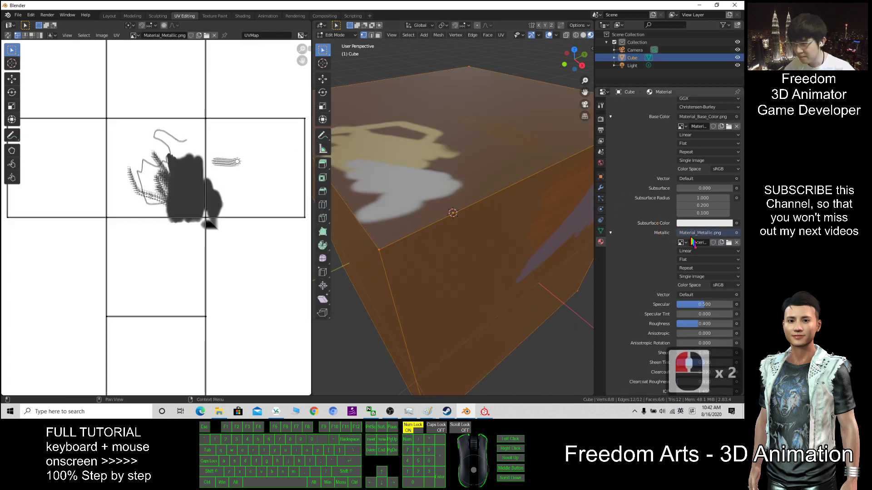
{"action": "scroll", "coordinate": [475, 193], "scroll_direction": "down", "scroll_amount": 3}
{"action": "mouse_move", "coordinate": [476, 193]}
{"action": "middle_mouse_down"}
{"action": "mouse_move", "coordinate": [536, 214]}
{"action": "mouse_move", "coordinate": [409, 224]}
{"action": "middle_mouse_up"}
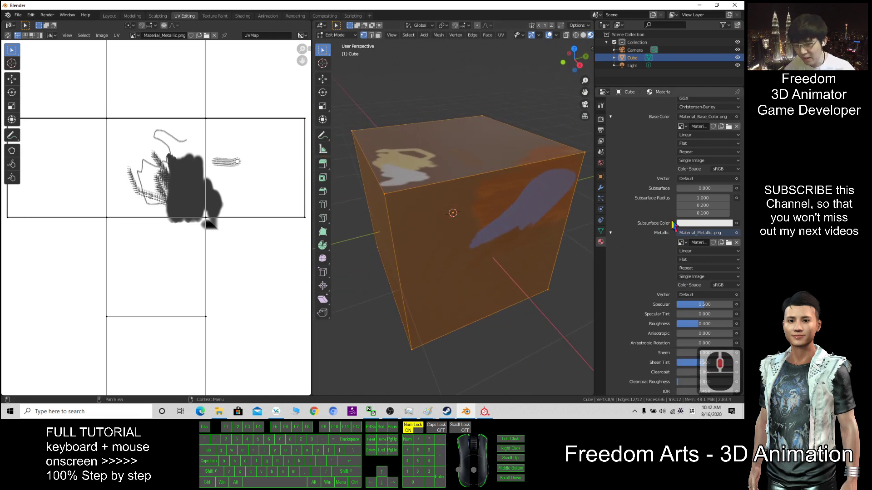
{"action": "scroll", "coordinate": [674, 226], "scroll_direction": "down", "scroll_amount": 2}
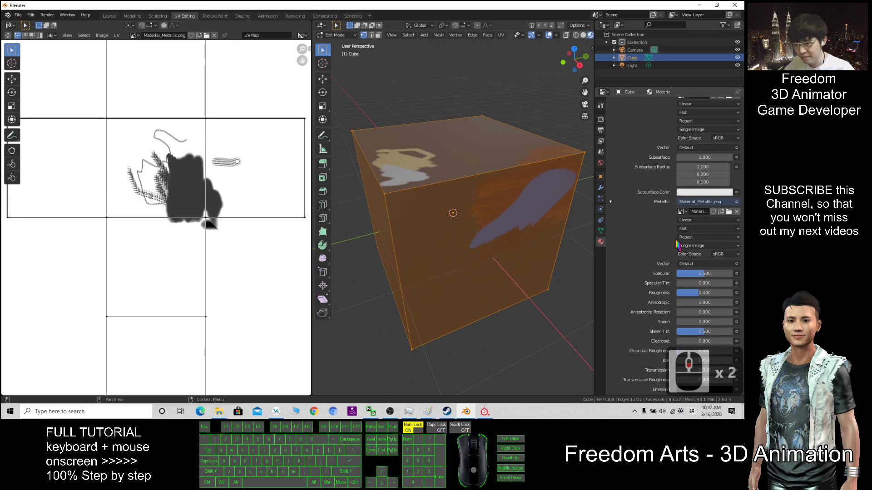
{"action": "left_click", "coordinate": [219, 411]}
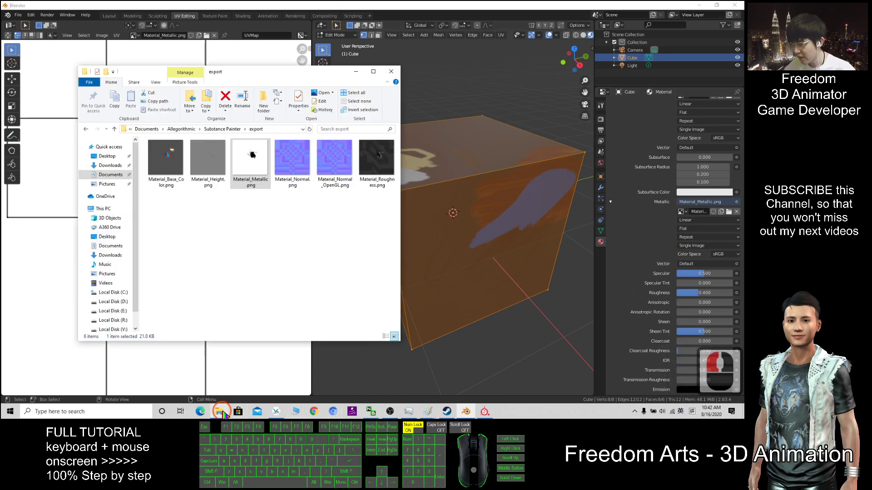
{"action": "left_click", "coordinate": [217, 157]}
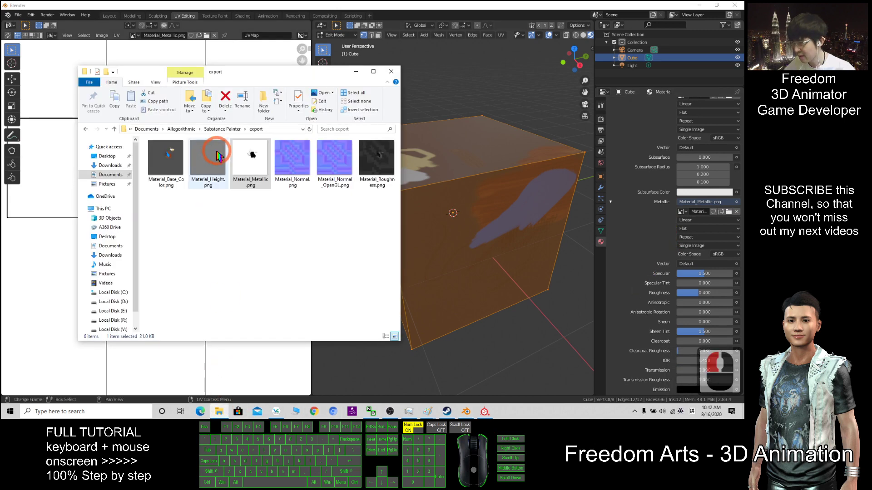
{"action": "left_click", "coordinate": [296, 152]}
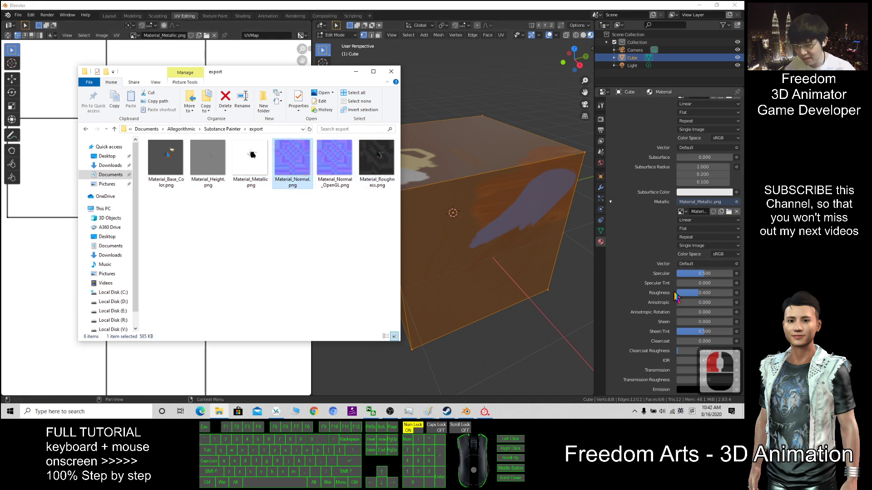
Connect an Image Texture to the material's Roughness input.
{"action": "left_click", "coordinate": [577, 272]}
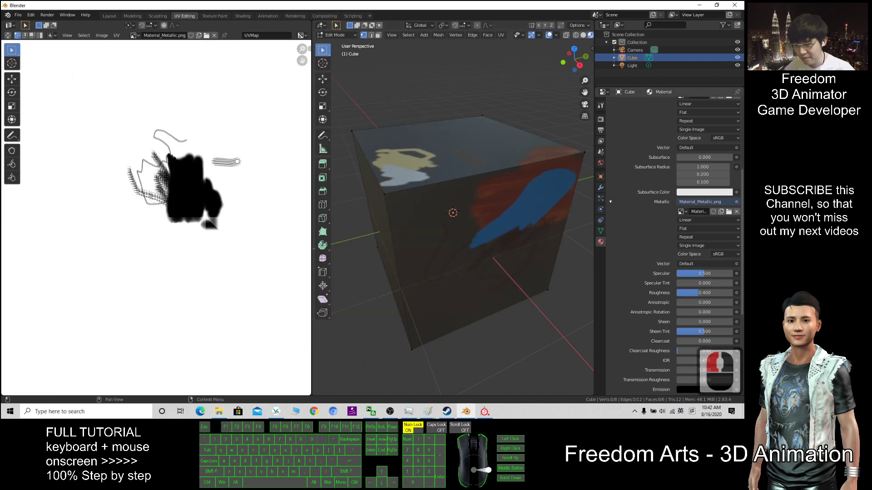
{"action": "left_click", "coordinate": [736, 293]}
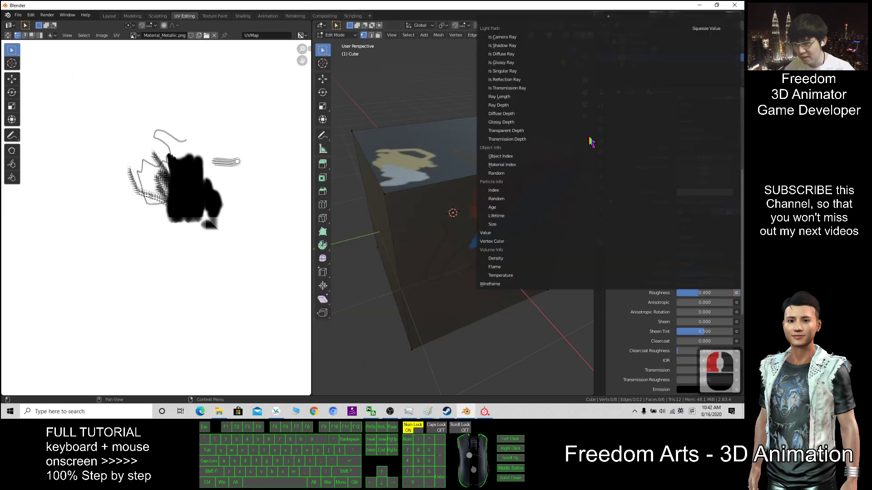
{"action": "scroll", "coordinate": [590, 141], "scroll_direction": "up", "scroll_amount": 20}
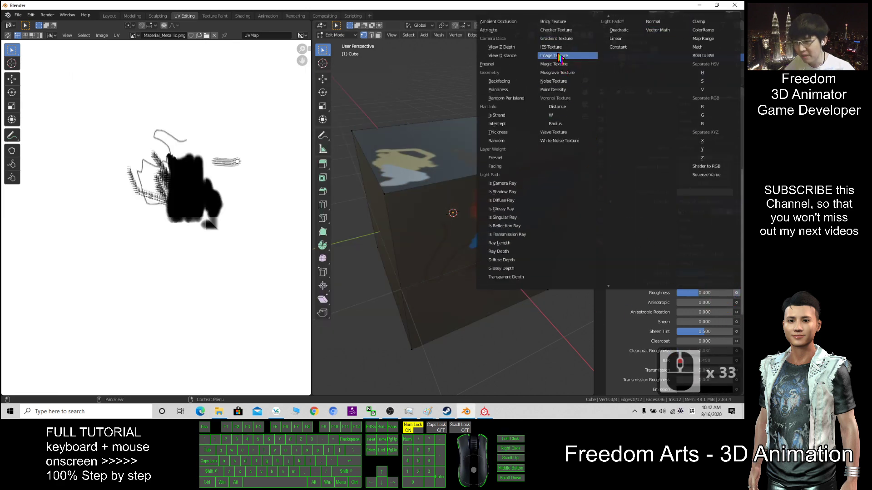
{"action": "left_click", "coordinate": [560, 56]}
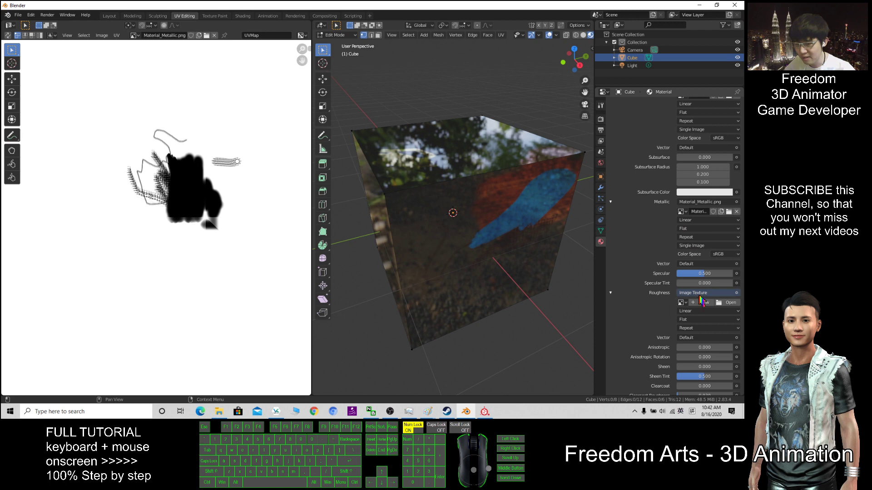
Load Material_Roughness.png from the pasted export folder path and view the textured cube.
{"action": "left_click", "coordinate": [733, 304]}
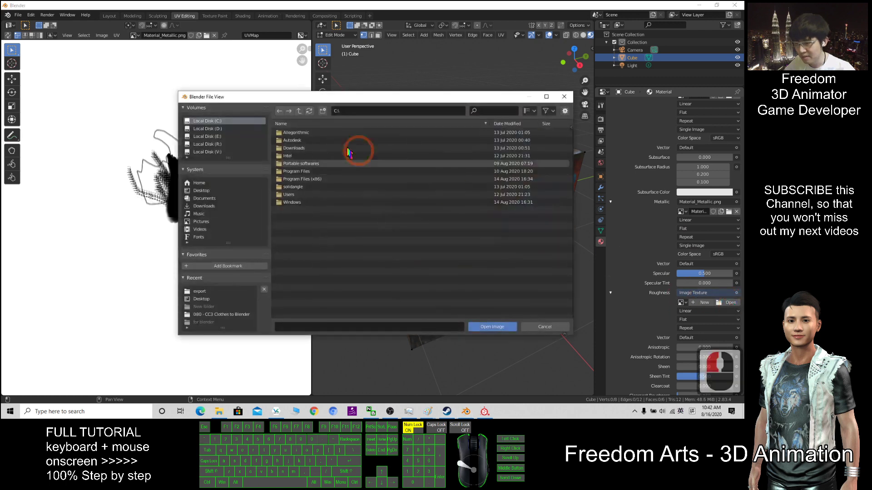
{"action": "left_click", "coordinate": [362, 110]}
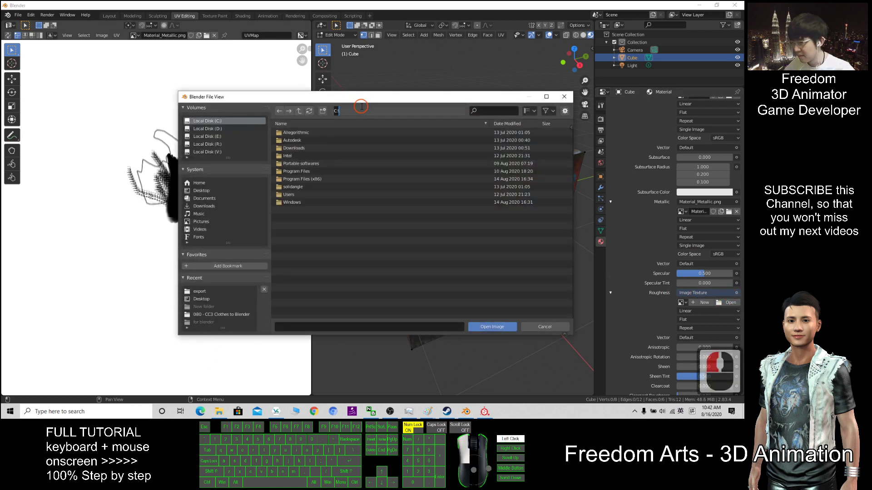
{"action": "key", "text": "ctrl+v"}
{"action": "key", "text": "Return"}
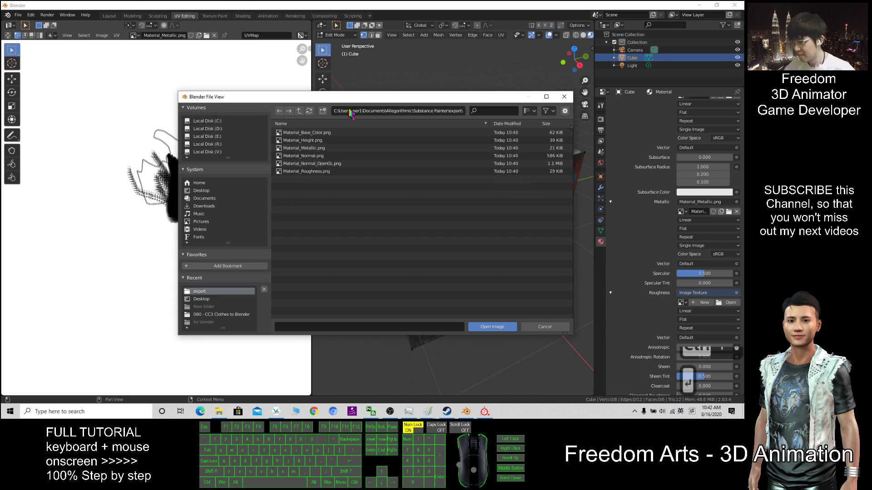
{"action": "double_click", "coordinate": [300, 172]}
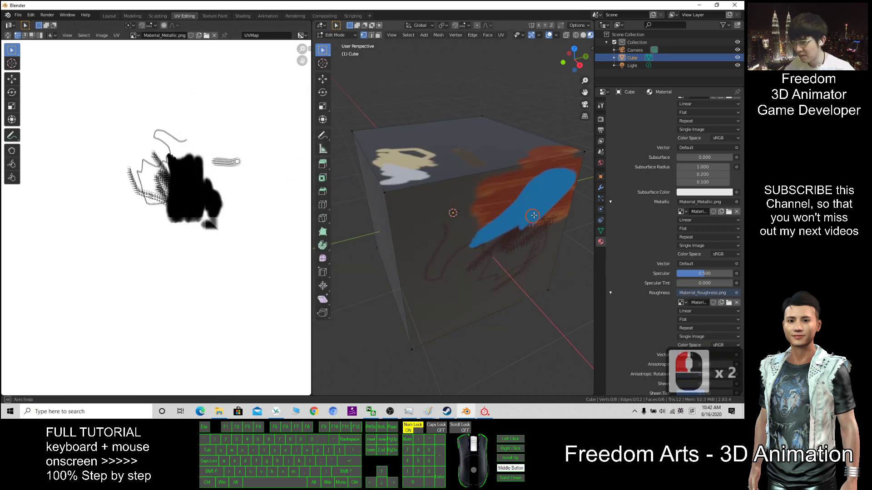
{"action": "mouse_move", "coordinate": [564, 171]}
{"action": "middle_mouse_down"}
{"action": "mouse_move", "coordinate": [572, 202]}
{"action": "mouse_move", "coordinate": [488, 212]}
{"action": "mouse_move", "coordinate": [540, 231]}
{"action": "middle_mouse_up"}
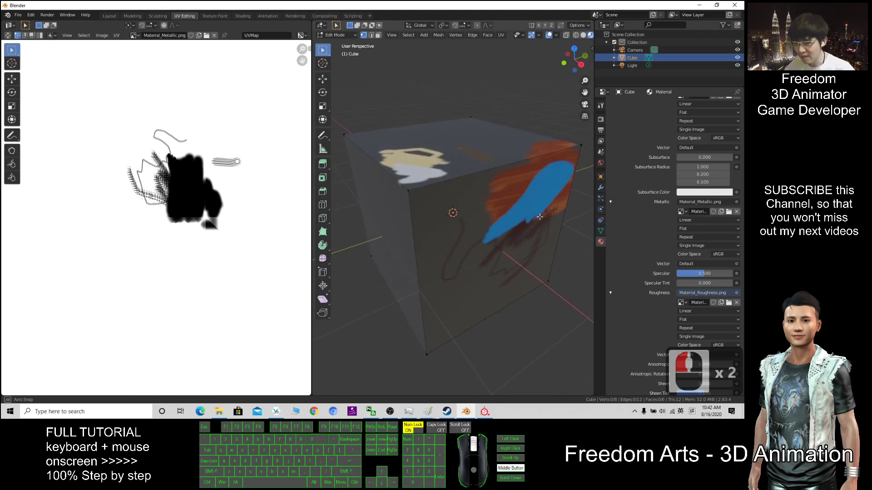
Open the export folder in File Explorer and inspect Material_Normal_OpenGL.png.
{"action": "left_click", "coordinate": [218, 409]}
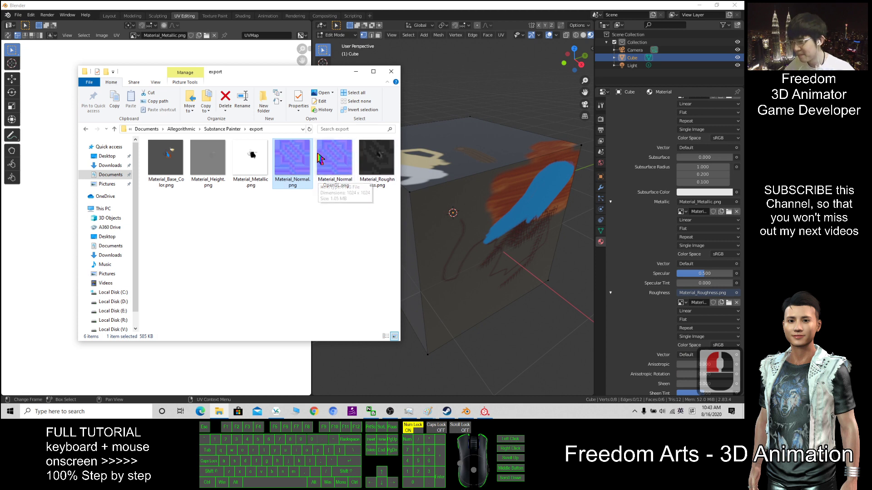
{"action": "left_click", "coordinate": [326, 158]}
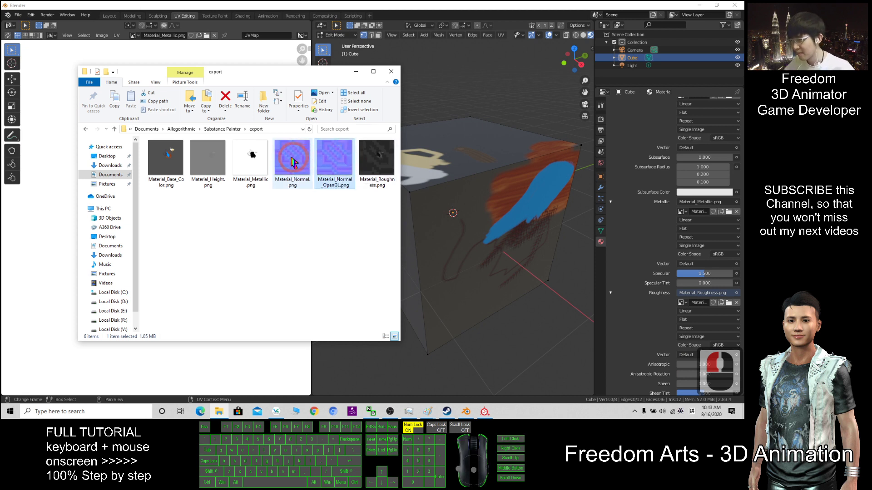
{"action": "left_click", "coordinate": [290, 159]}
{"action": "left_click", "coordinate": [330, 157]}
{"action": "left_click", "coordinate": [330, 157]}
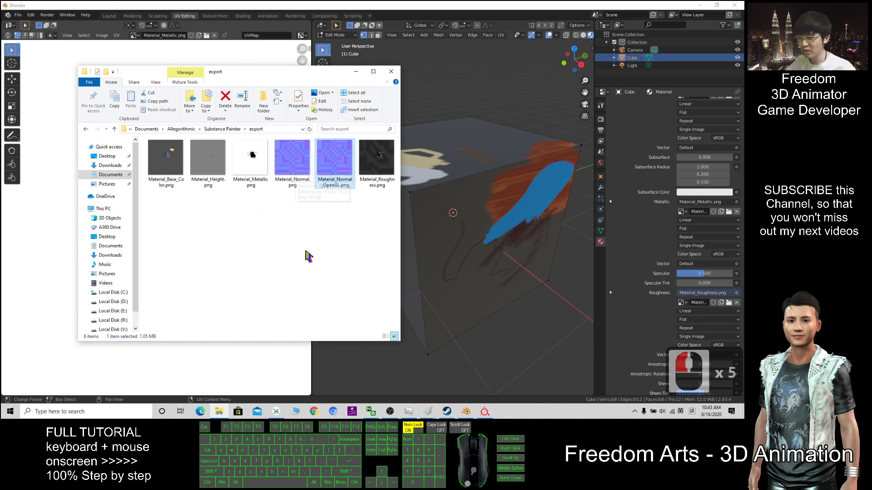
{"action": "left_click", "coordinate": [272, 140]}
{"action": "left_click", "coordinate": [327, 234]}
{"action": "left_click", "coordinate": [325, 150]}
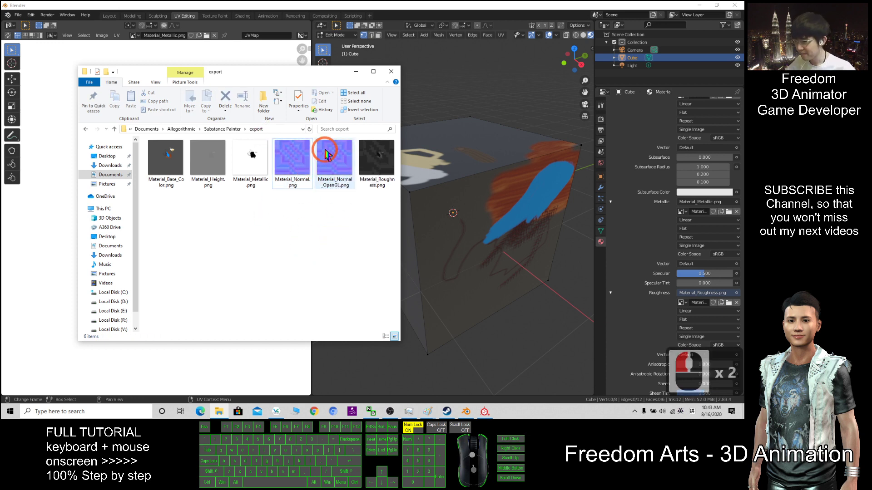
Scroll Blender's material properties down to the Normal input.
{"action": "left_click", "coordinate": [713, 244]}
{"action": "scroll", "coordinate": [659, 249], "scroll_direction": "down", "scroll_amount": 9}
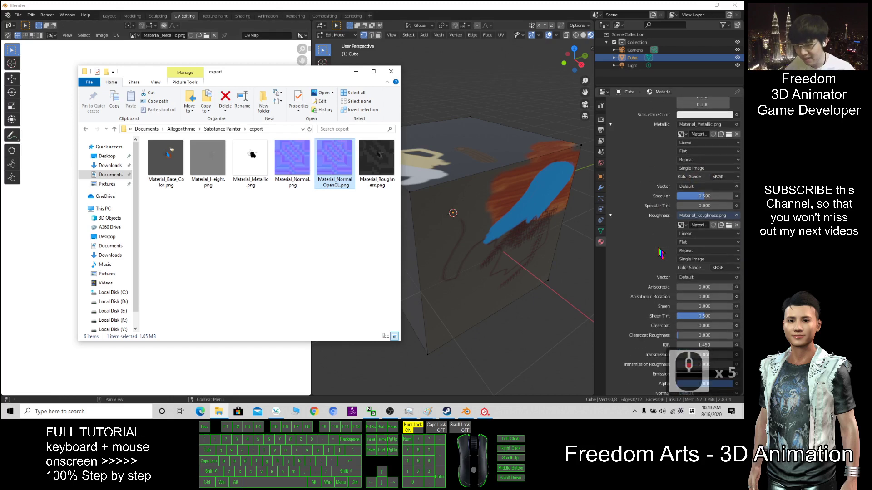
{"action": "scroll", "coordinate": [659, 249], "scroll_direction": "down", "scroll_amount": 3}
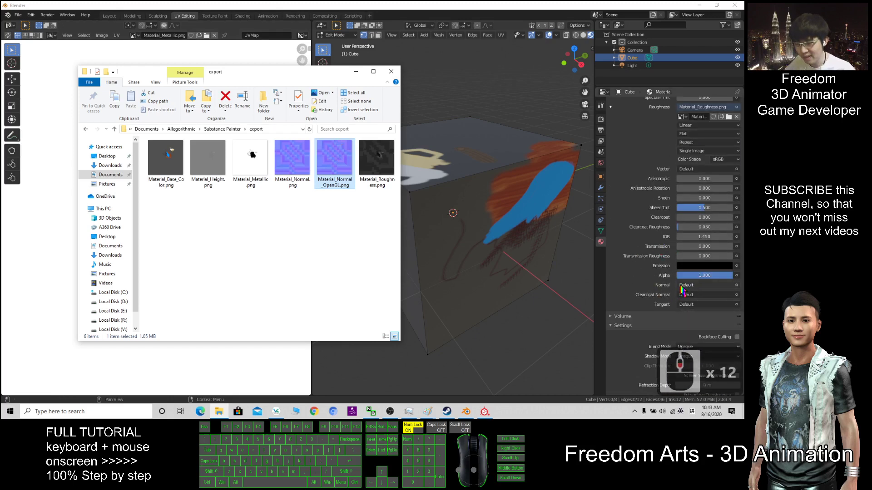
Route the material's Normal input through a Normal Map node fed by a new empty Image Texture.
{"action": "left_click", "coordinate": [737, 290]}
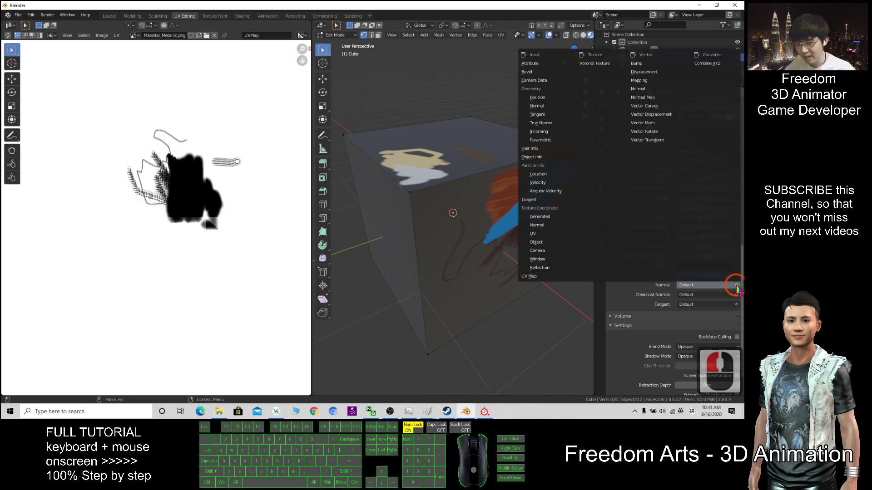
{"action": "left_click", "coordinate": [645, 98]}
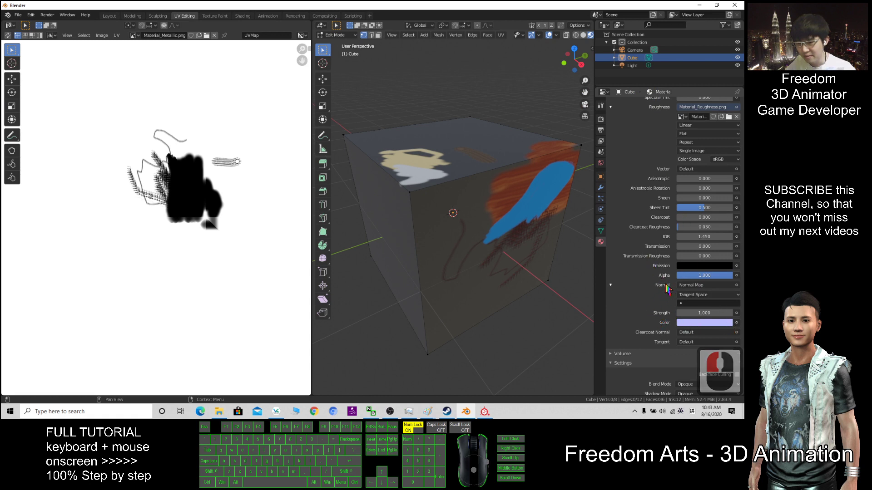
{"action": "left_click", "coordinate": [737, 323]}
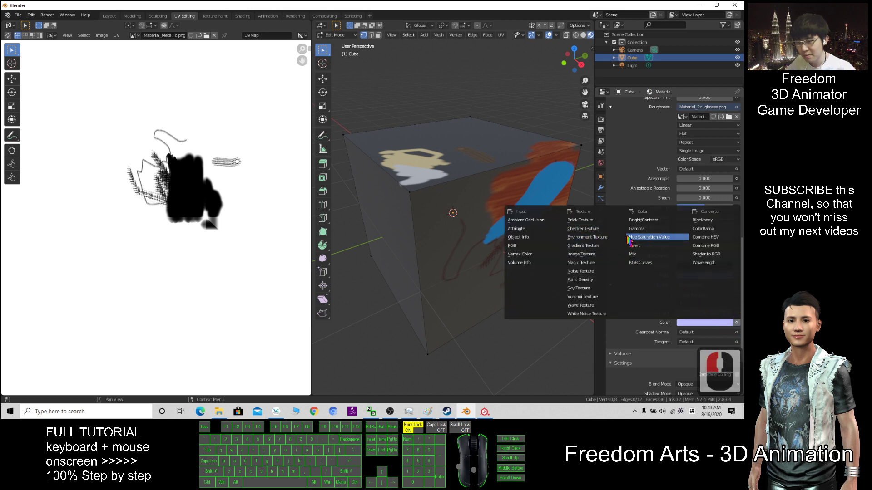
{"action": "left_click", "coordinate": [586, 255]}
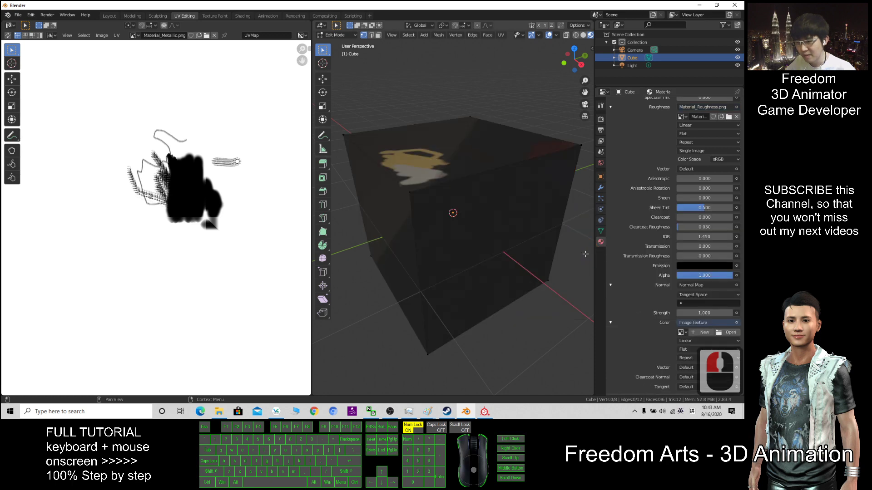
Start browsing for the normal map image and copy the export folder's path from File Explorer.
{"action": "left_click", "coordinate": [728, 333]}
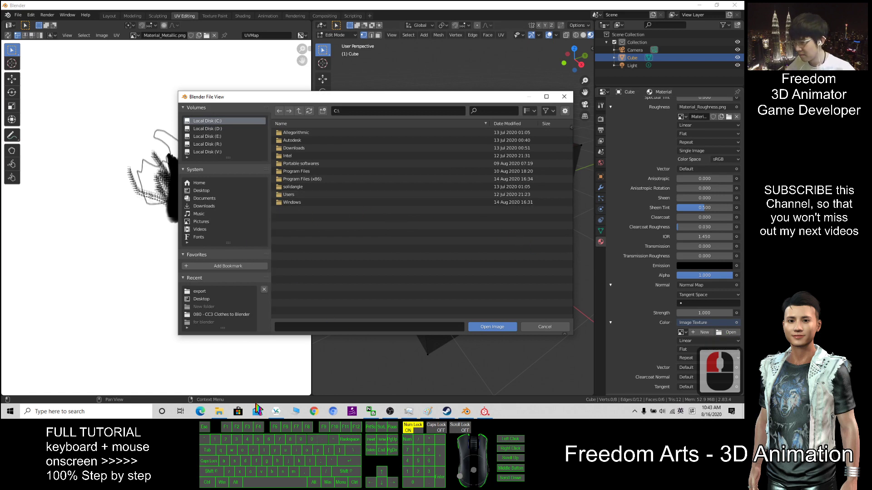
{"action": "left_click", "coordinate": [220, 412]}
{"action": "left_click", "coordinate": [286, 152]}
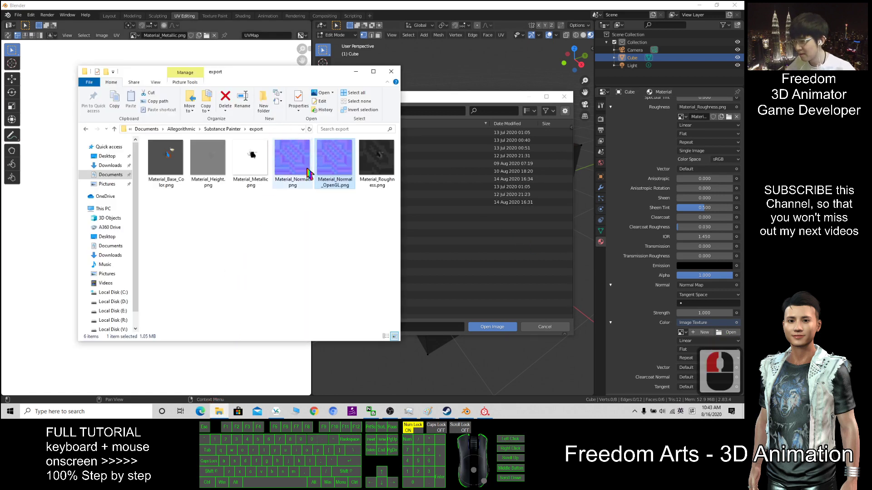
{"action": "left_click", "coordinate": [275, 130]}
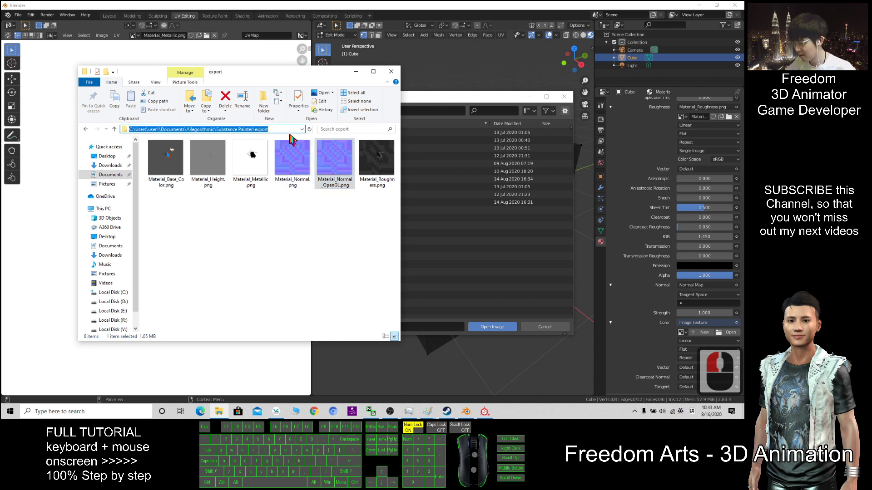
{"action": "key", "text": "ctrl+c"}
Paste the export path into Blender's file browser and load Material_Normal.png.
{"action": "left_click", "coordinate": [415, 111]}
{"action": "left_click", "coordinate": [421, 110]}
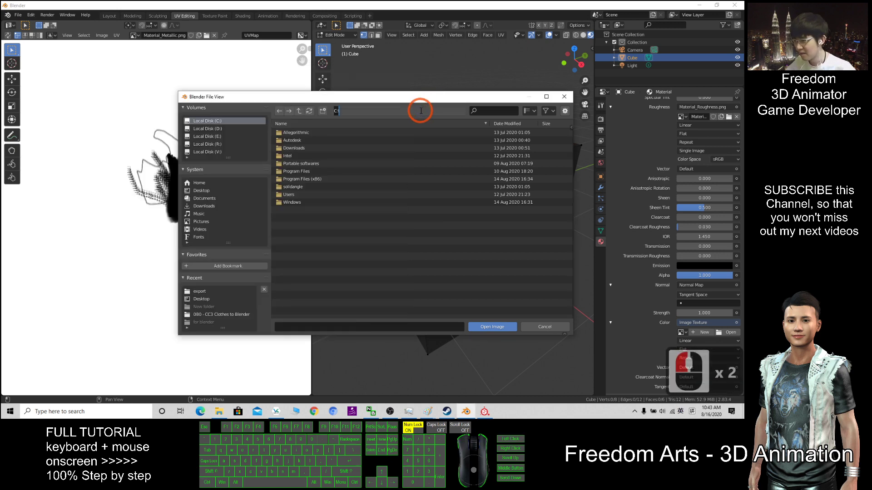
{"action": "key", "text": "ctrl+v"}
{"action": "key", "text": "Return"}
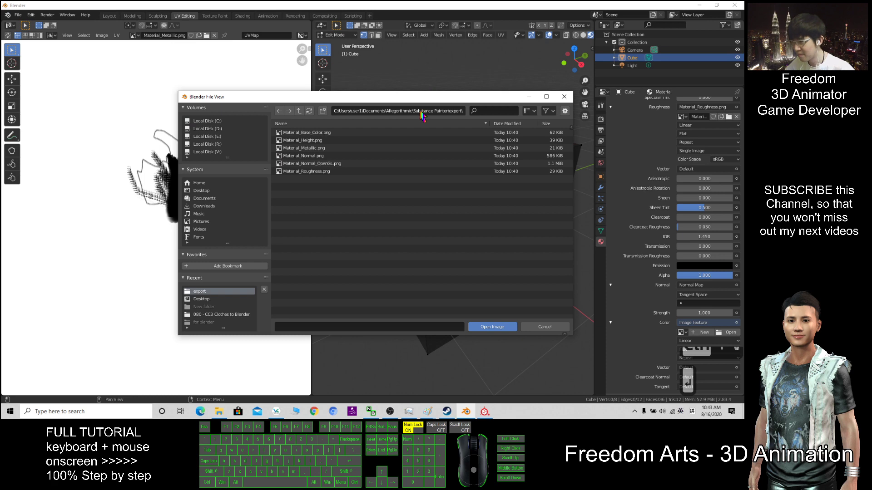
{"action": "left_click", "coordinate": [314, 164]}
{"action": "left_click", "coordinate": [302, 157]}
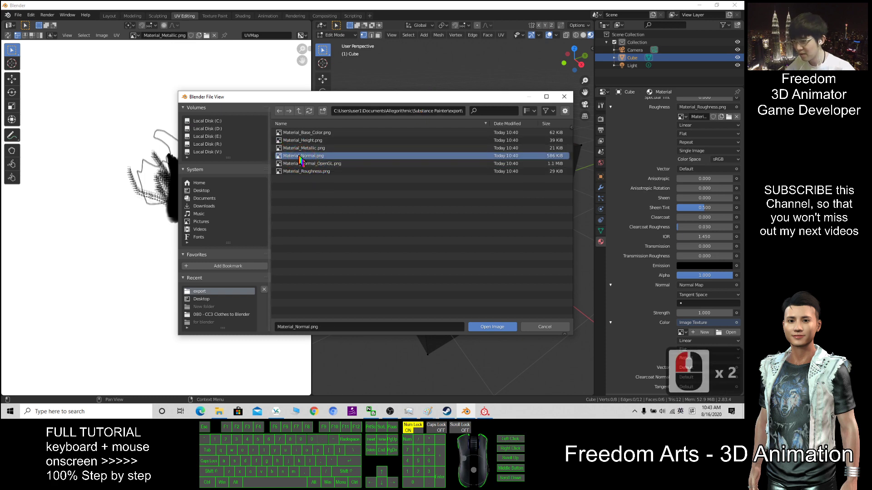
{"action": "double_click", "coordinate": [300, 157]}
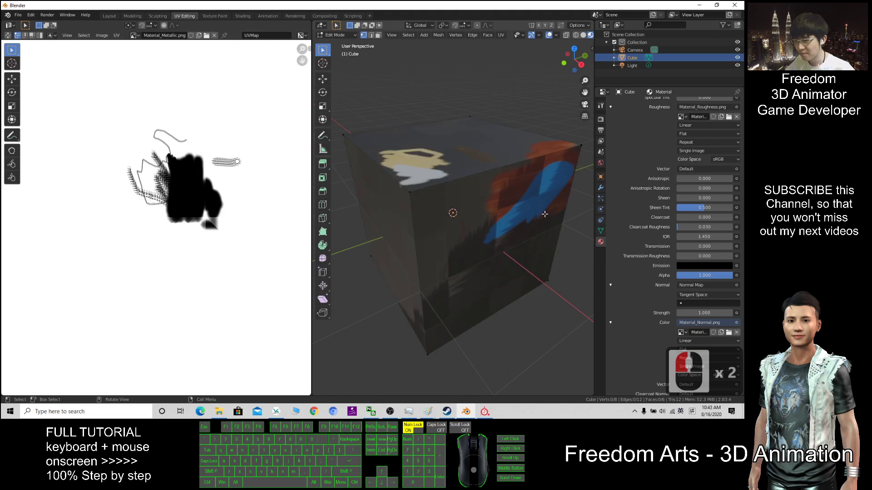
Orbit, zoom and pan around the cube to inspect its normal-mapped surface.
{"action": "mouse_move", "coordinate": [545, 214]}
{"action": "middle_mouse_down"}
{"action": "mouse_move", "coordinate": [496, 240]}
{"action": "mouse_move", "coordinate": [442, 214]}
{"action": "mouse_move", "coordinate": [559, 220]}
{"action": "middle_mouse_up"}
{"action": "scroll", "coordinate": [559, 220], "scroll_direction": "up", "scroll_amount": 4}
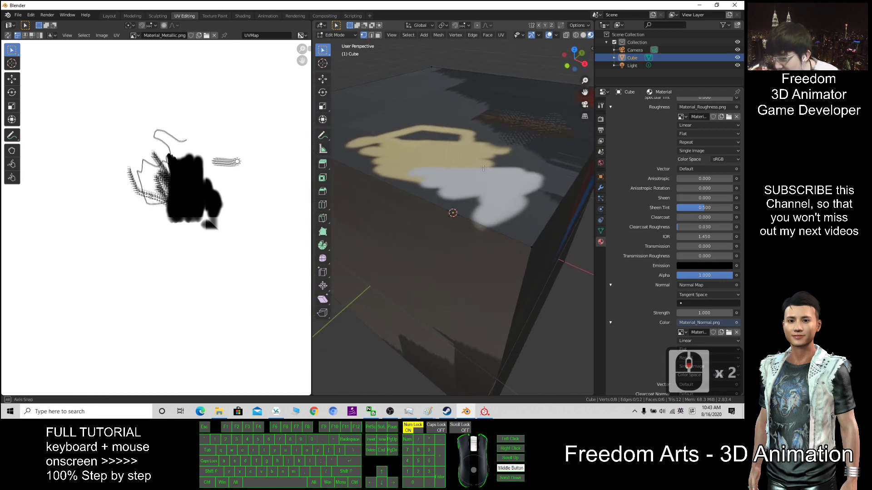
{"action": "middle_click_drag", "start_coordinate": [545, 159], "coordinate": [501, 185], "text": "shift"}
{"action": "scroll", "coordinate": [471, 112], "scroll_direction": "up", "scroll_amount": 3}
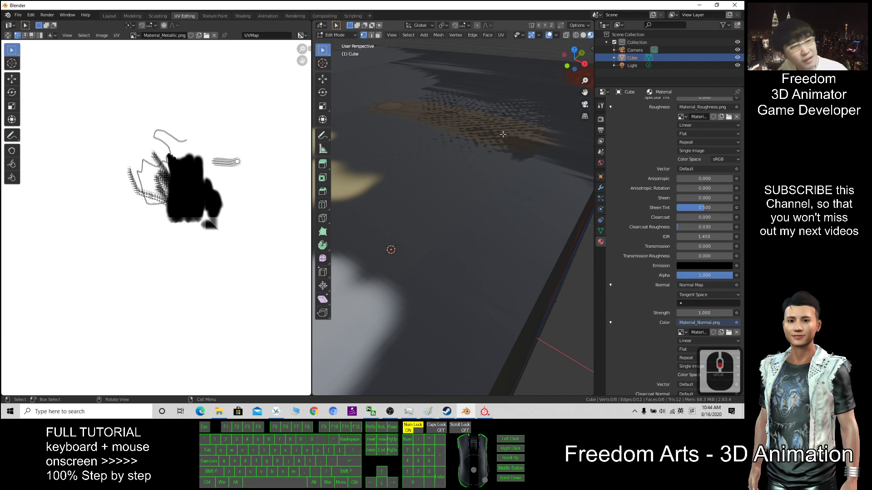
{"action": "scroll", "coordinate": [469, 123], "scroll_direction": "down", "scroll_amount": 6}
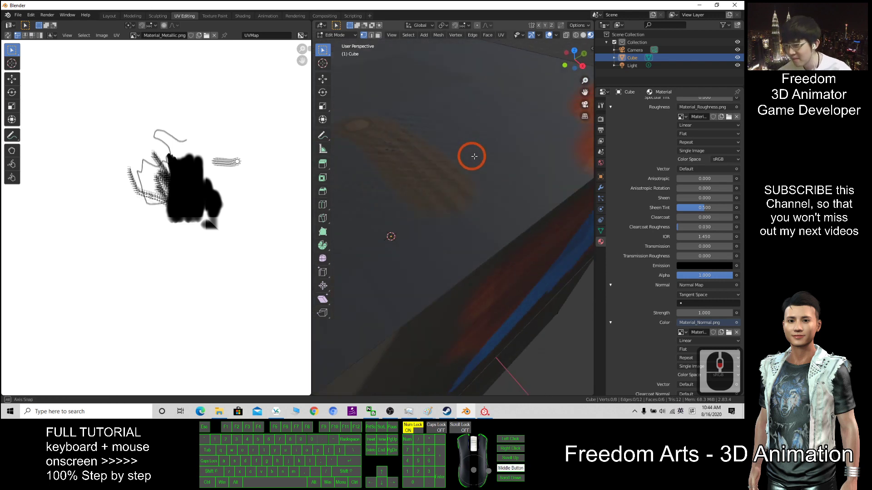
{"action": "middle_click_drag", "start_coordinate": [469, 159], "coordinate": [486, 416]}
Close Substance Painter's texture export window and maximize Substance Painter.
{"action": "left_click", "coordinate": [485, 412]}
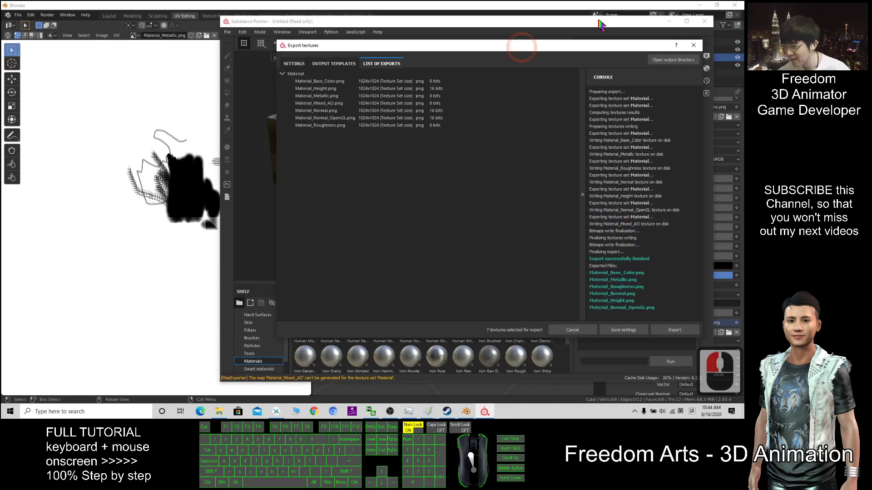
{"action": "left_click", "coordinate": [692, 45]}
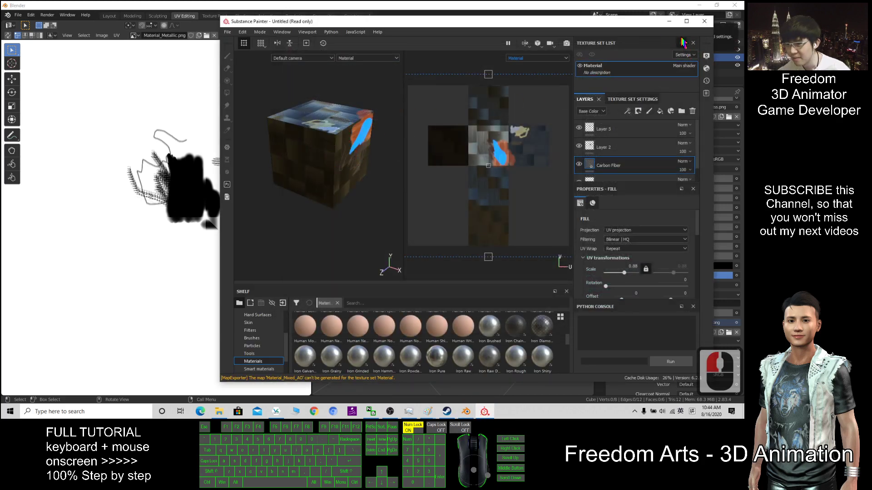
{"action": "left_click", "coordinate": [687, 22]}
Inspect the cube's top face in Substance Painter, then return to Blender.
{"action": "scroll", "coordinate": [255, 141], "scroll_direction": "up", "scroll_amount": 12}
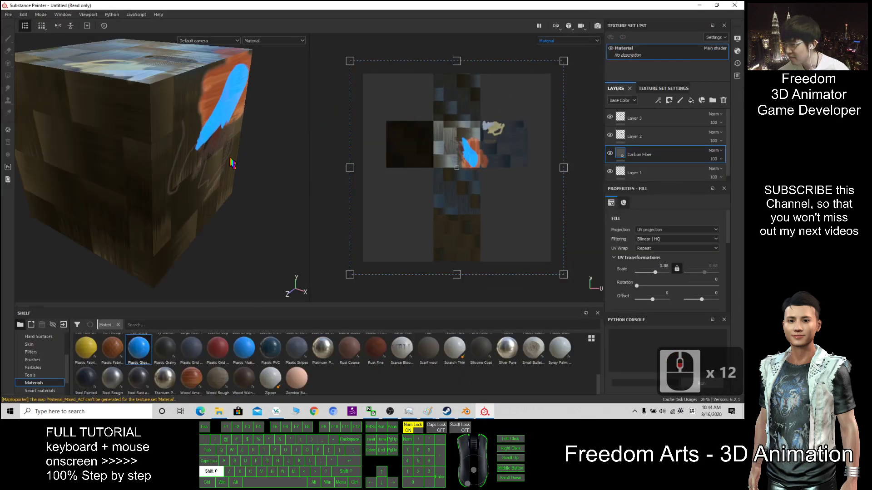
{"action": "left_click_drag", "start_coordinate": [300, 176], "coordinate": [268, 209], "text": "alt"}
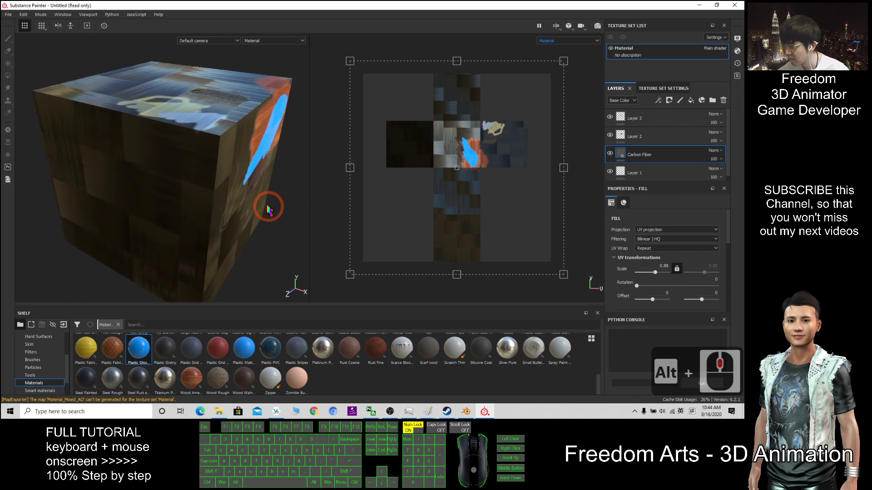
{"action": "middle_click_drag", "start_coordinate": [268, 209], "coordinate": [255, 203], "text": "alt"}
{"action": "left_click_drag", "start_coordinate": [277, 132], "coordinate": [255, 123], "text": "alt"}
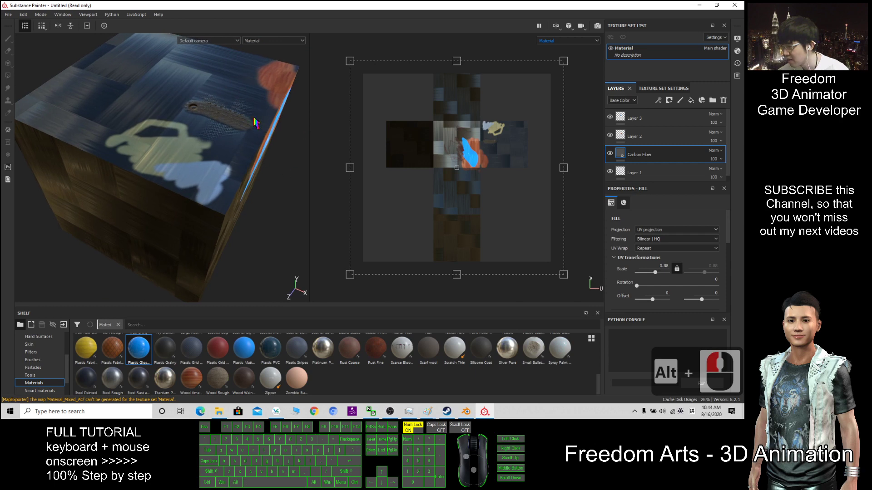
{"action": "left_click", "coordinate": [466, 412]}
Orbit and zoom around the cube to view its painted top face.
{"action": "mouse_move", "coordinate": [488, 197]}
{"action": "left_mouse_down", "text": "alt"}
{"action": "mouse_move", "coordinate": [496, 146]}
{"action": "mouse_move", "coordinate": [494, 196]}
{"action": "mouse_move", "coordinate": [430, 224]}
{"action": "mouse_move", "coordinate": [446, 247]}
{"action": "left_mouse_up", "text": "alt"}
{"action": "middle_click_drag", "start_coordinate": [447, 246], "coordinate": [436, 240], "text": "alt"}
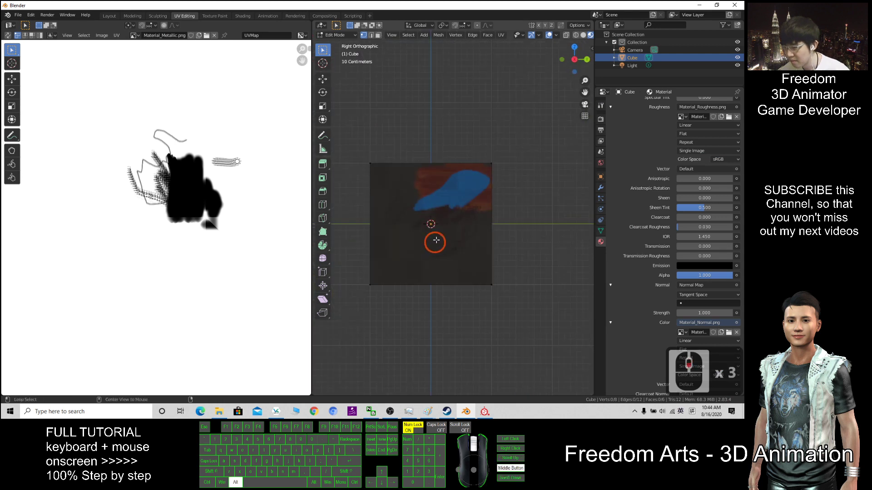
{"action": "middle_click", "coordinate": [458, 254]}
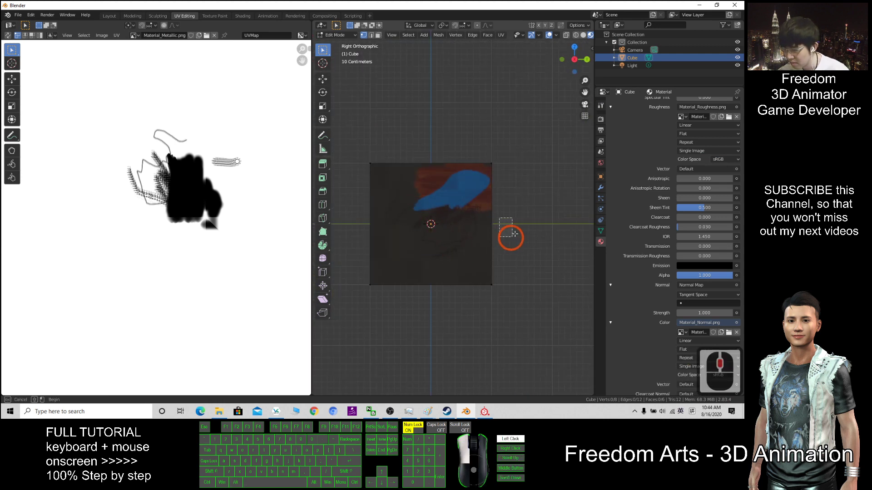
{"action": "middle_click_drag", "start_coordinate": [514, 233], "coordinate": [515, 234]}
{"action": "left_click", "coordinate": [577, 42]}
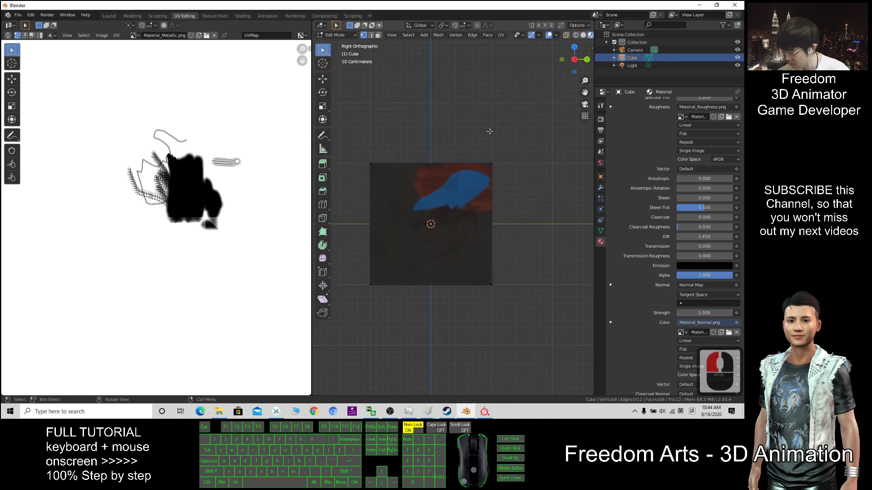
{"action": "mouse_move", "coordinate": [521, 168]}
{"action": "middle_mouse_down"}
{"action": "mouse_move", "coordinate": [520, 179]}
{"action": "mouse_move", "coordinate": [552, 202]}
{"action": "middle_mouse_up"}
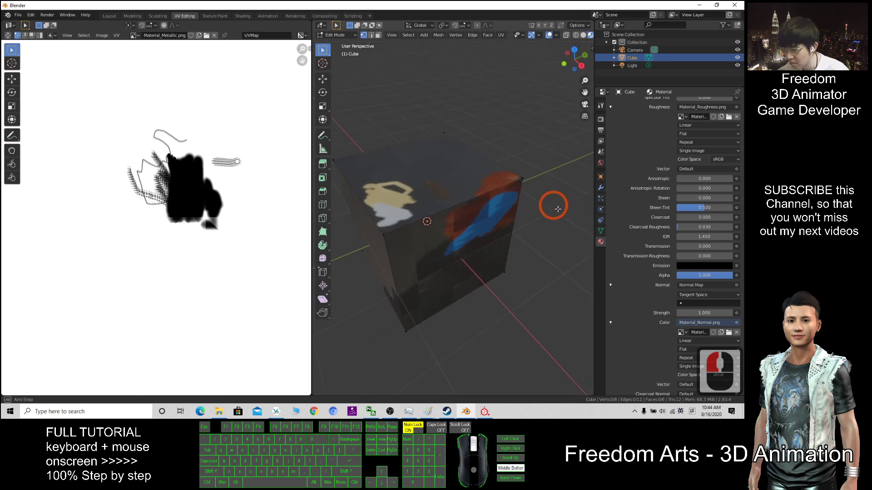
{"action": "scroll", "coordinate": [503, 215], "scroll_direction": "up", "scroll_amount": 3}
{"action": "scroll", "coordinate": [502, 214], "scroll_direction": "up", "scroll_amount": 2}
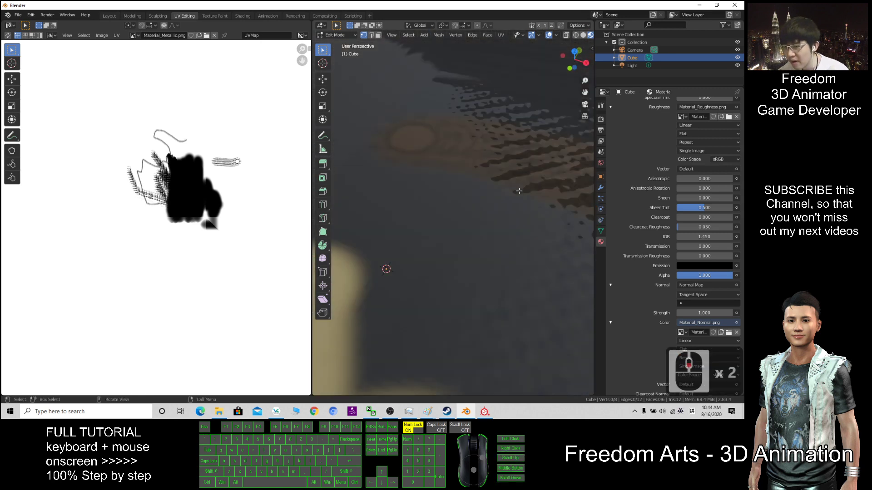
{"action": "middle_click_drag", "start_coordinate": [523, 150], "coordinate": [482, 165], "text": "shift"}
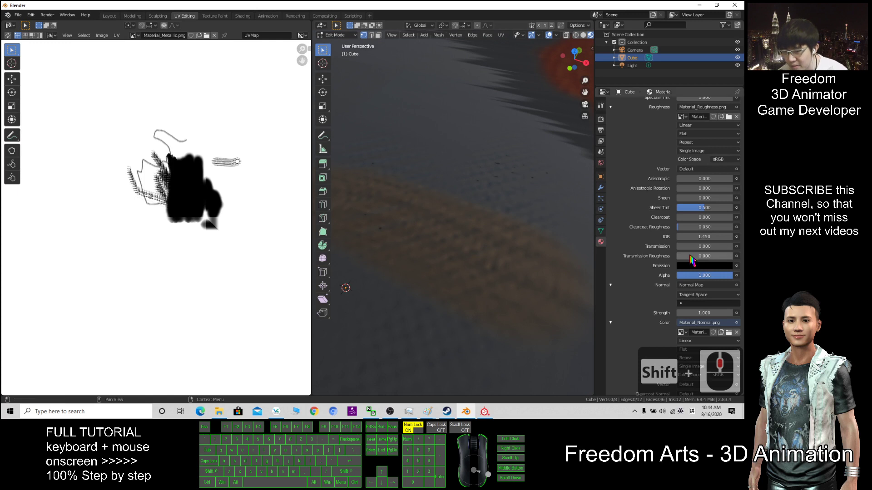
{"action": "scroll", "coordinate": [707, 263], "scroll_direction": "down", "scroll_amount": 2}
{"action": "scroll", "coordinate": [707, 263], "scroll_direction": "down", "scroll_amount": 2}
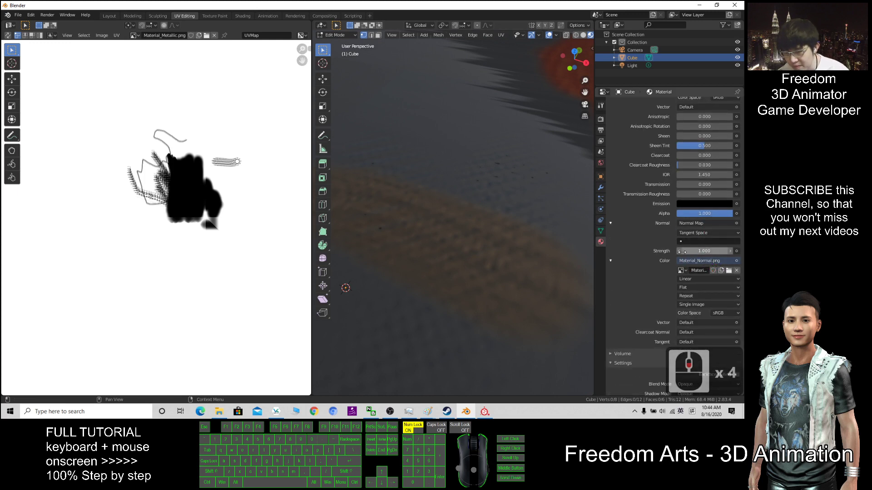
Drop the Normal Map Strength to 0, then raise it to 2.000 and review the relief.
{"action": "left_click_drag", "start_coordinate": [686, 252], "coordinate": [635, 251]}
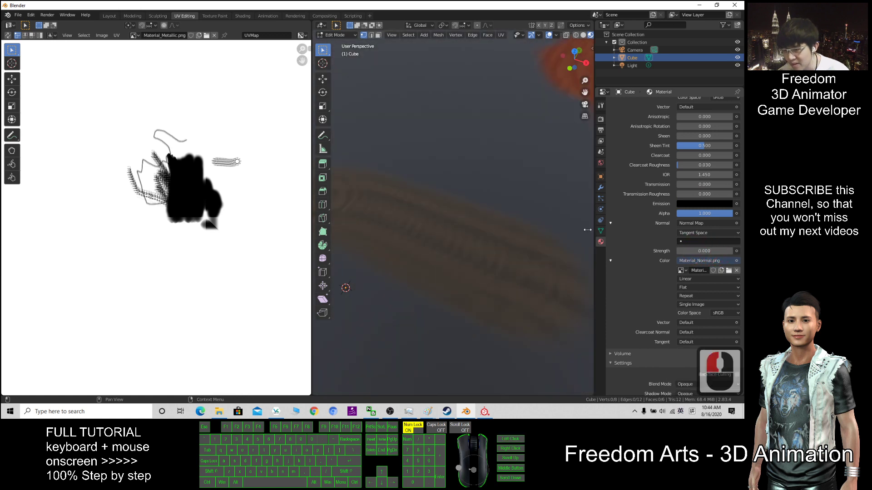
{"action": "scroll", "coordinate": [540, 218], "scroll_direction": "down", "scroll_amount": 1}
{"action": "scroll", "coordinate": [539, 218], "scroll_direction": "up", "scroll_amount": 2}
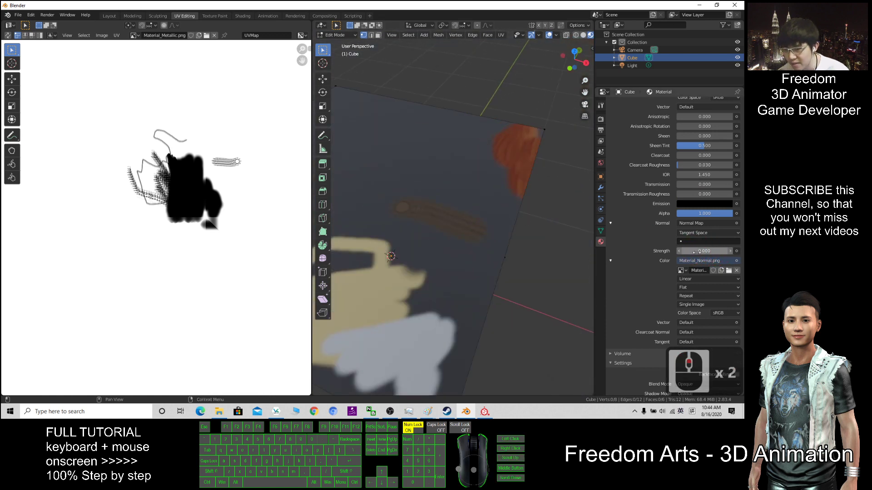
{"action": "mouse_move", "coordinate": [704, 251]}
{"action": "left_mouse_down"}
{"action": "mouse_move", "coordinate": [731, 251]}
{"action": "mouse_move", "coordinate": [704, 251]}
{"action": "left_mouse_up"}
{"action": "mouse_move", "coordinate": [397, 246]}
{"action": "middle_mouse_down"}
{"action": "mouse_move", "coordinate": [399, 236]}
{"action": "mouse_move", "coordinate": [403, 253]}
{"action": "mouse_move", "coordinate": [395, 232]}
{"action": "mouse_move", "coordinate": [511, 216]}
{"action": "mouse_move", "coordinate": [411, 167]}
{"action": "mouse_move", "coordinate": [481, 205]}
{"action": "mouse_move", "coordinate": [519, 188]}
{"action": "mouse_move", "coordinate": [386, 234]}
{"action": "middle_mouse_up"}
{"action": "scroll", "coordinate": [441, 219], "scroll_direction": "up", "scroll_amount": 4}
{"action": "scroll", "coordinate": [441, 220], "scroll_direction": "down", "scroll_amount": 3}
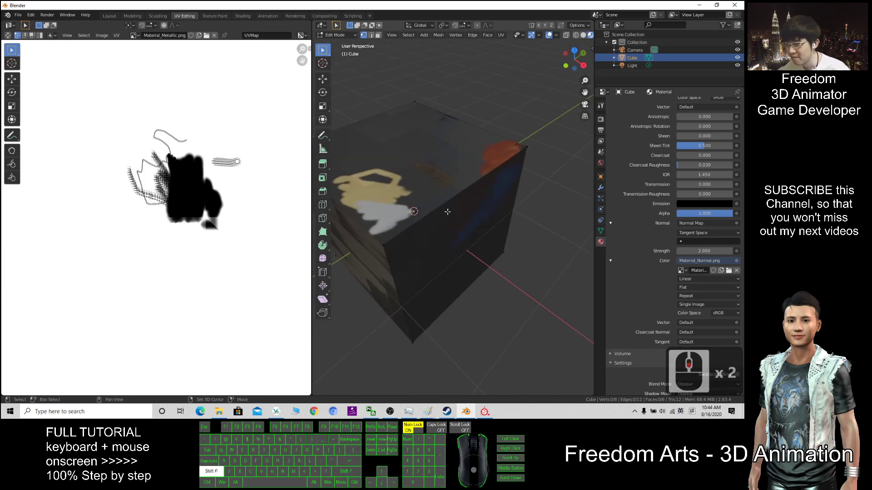
{"action": "middle_click_drag", "start_coordinate": [441, 219], "coordinate": [475, 217], "text": "shift"}
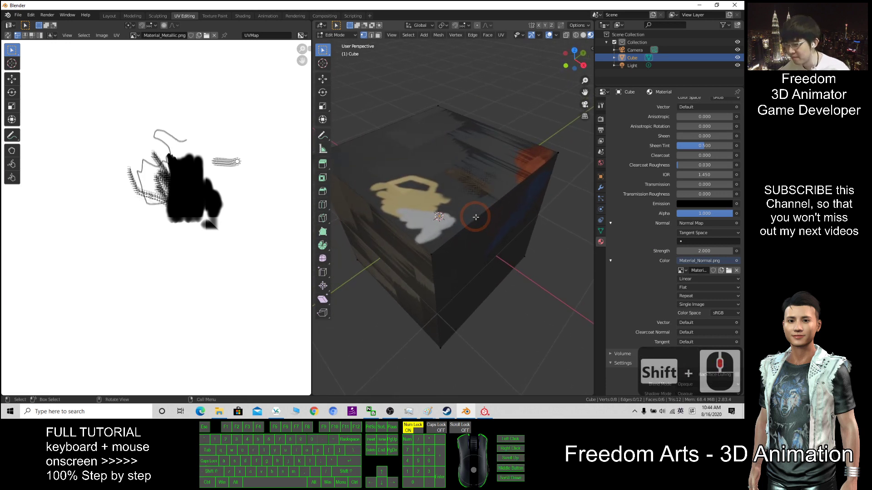
Launch iClone 7.8 from Windows search with 'iclone', keeping Blender in front.
{"action": "left_click", "coordinate": [100, 411]}
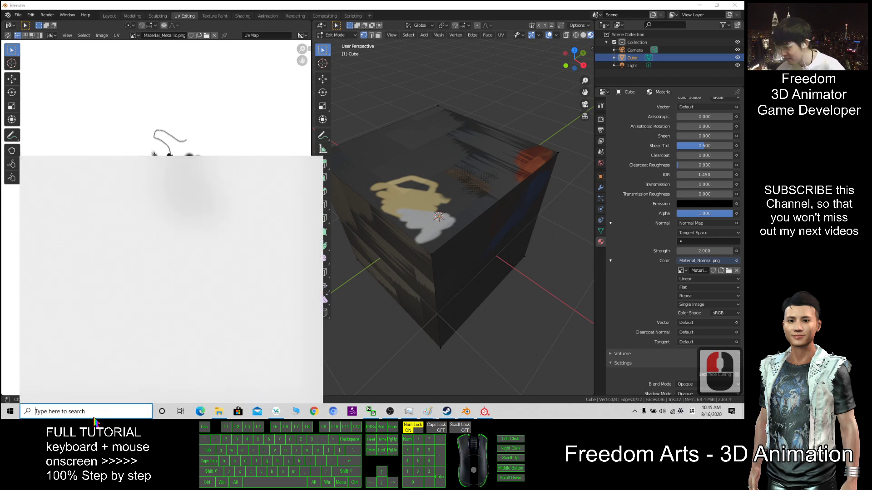
{"action": "type", "text": "iclone"}
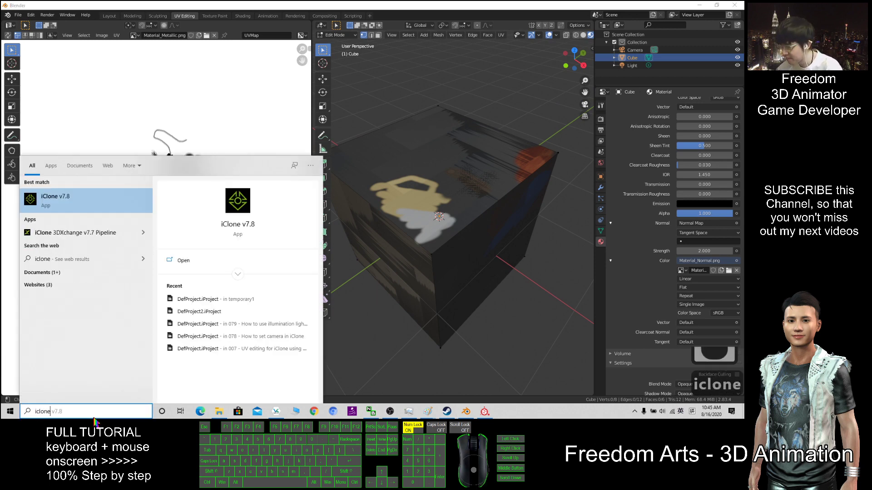
{"action": "left_click", "coordinate": [62, 195]}
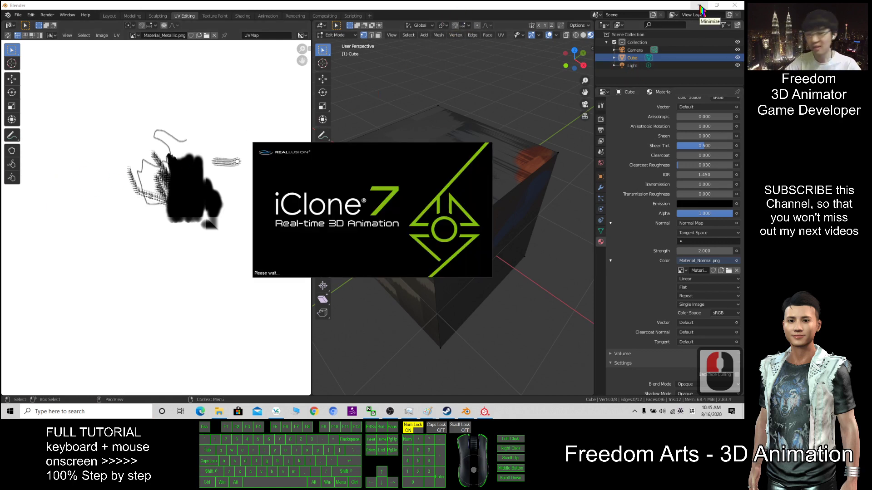
{"action": "left_click", "coordinate": [602, 5]}
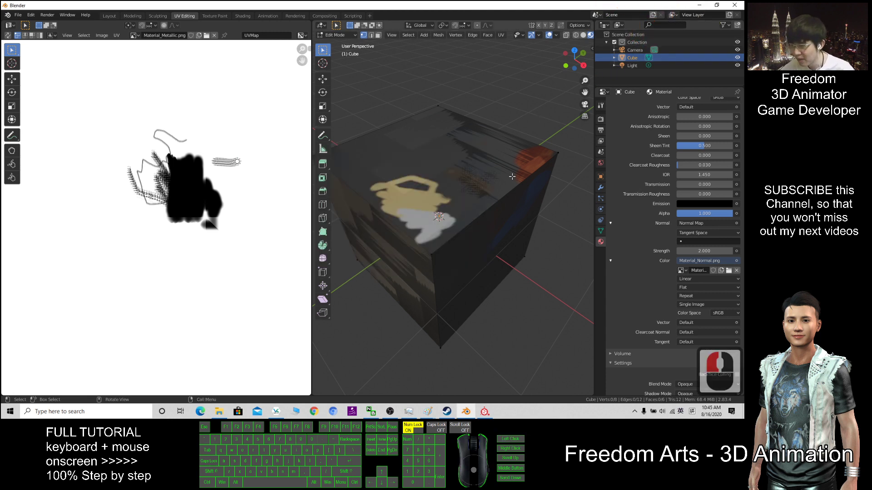
{"action": "scroll", "coordinate": [511, 179], "scroll_direction": "up", "scroll_amount": 5}
{"action": "scroll", "coordinate": [511, 179], "scroll_direction": "down", "scroll_amount": 5}
{"action": "middle_click_drag", "start_coordinate": [418, 247], "coordinate": [509, 230]}
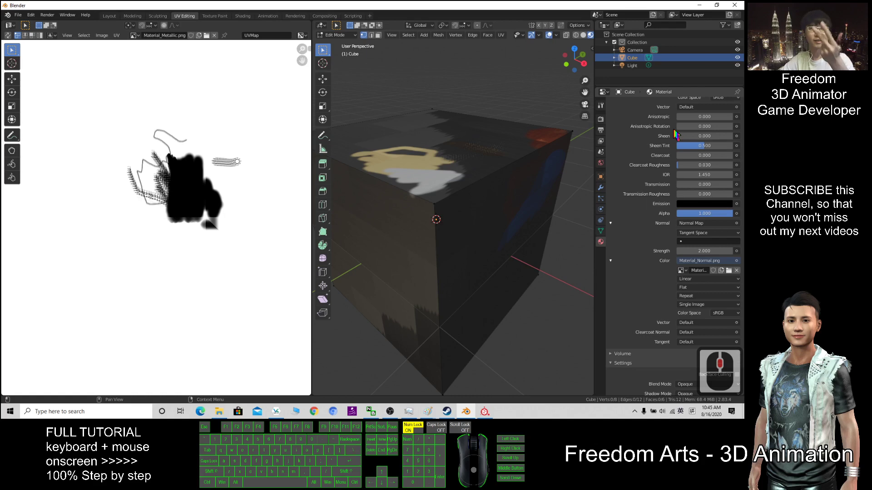
{"action": "scroll", "coordinate": [675, 135], "scroll_direction": "up", "scroll_amount": 9}
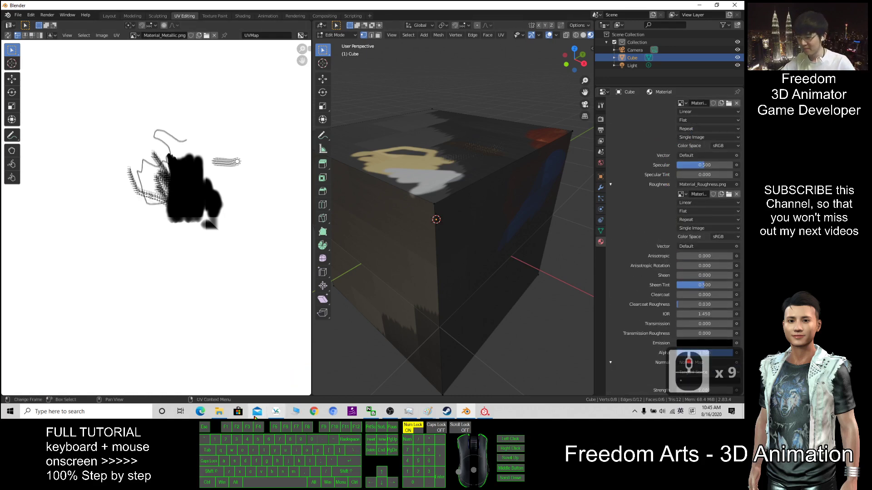
{"action": "left_click", "coordinate": [219, 412]}
{"action": "left_click", "coordinate": [325, 222]}
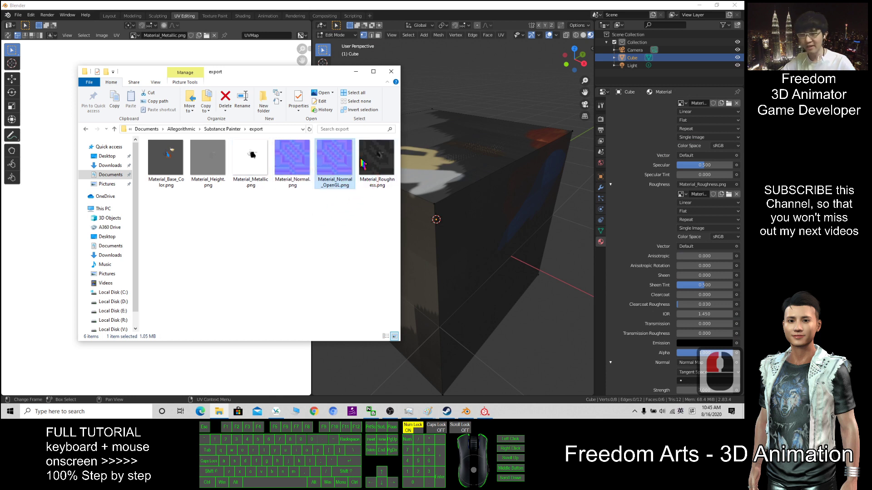
{"action": "left_click", "coordinate": [453, 4]}
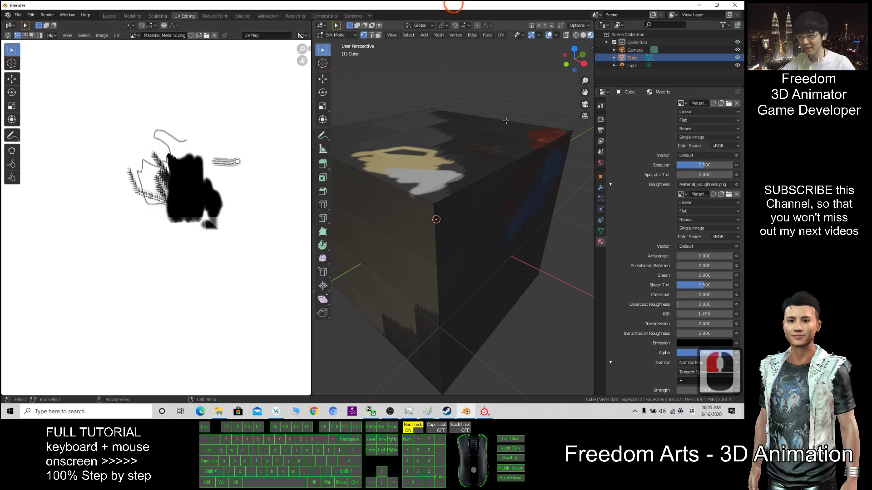
{"action": "scroll", "coordinate": [346, 199], "scroll_direction": "down", "scroll_amount": 6}
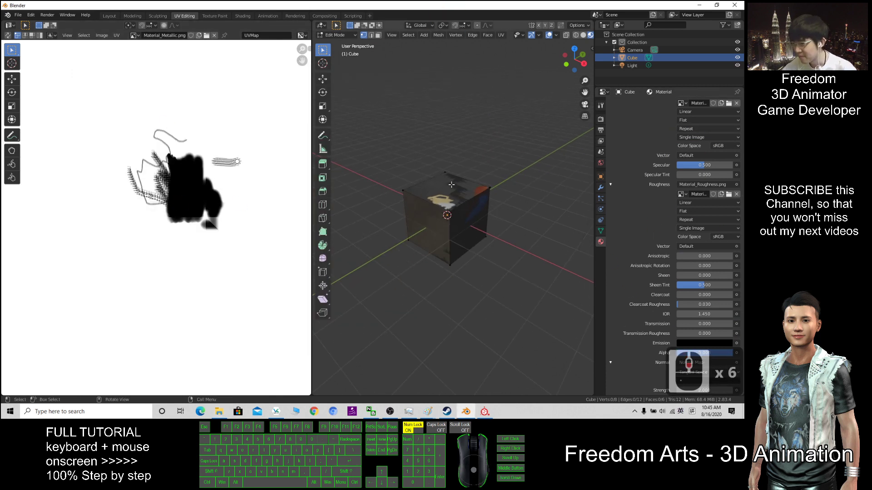
{"action": "scroll", "coordinate": [347, 199], "scroll_direction": "up", "scroll_amount": 5}
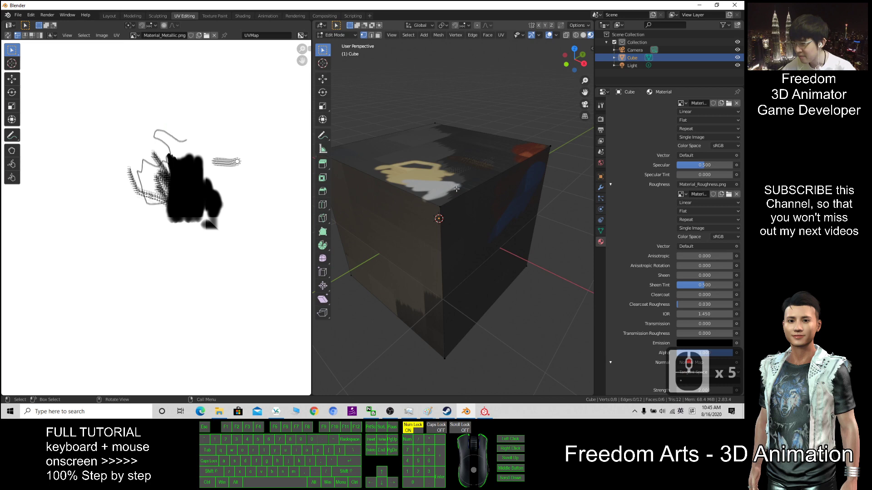
Show the textured cube in the Layout workspace with Material Preview shading.
{"action": "left_click", "coordinate": [109, 18]}
{"action": "left_click", "coordinate": [592, 35]}
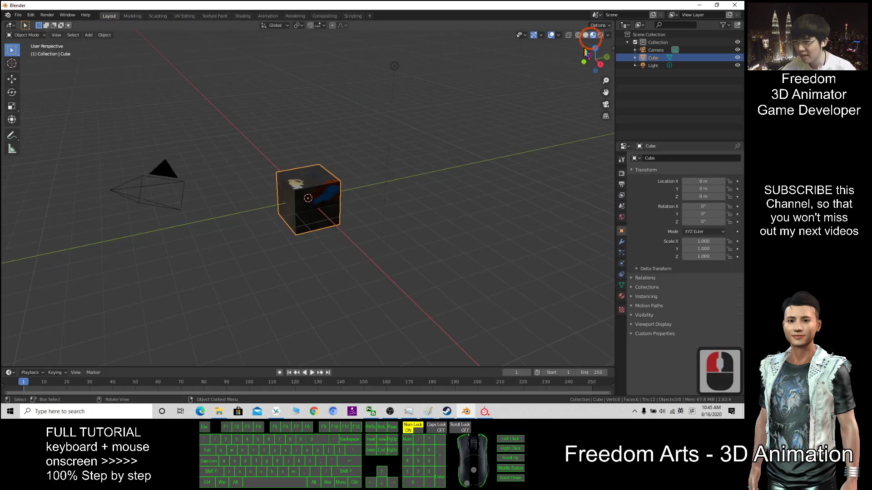
{"action": "left_click", "coordinate": [335, 150]}
{"action": "scroll", "coordinate": [335, 149], "scroll_direction": "up", "scroll_amount": 5}
{"action": "middle_click_drag", "start_coordinate": [233, 191], "coordinate": [302, 221]}
Take a close side view of the cube, select it, and bring iClone 7 forward.
{"action": "scroll", "coordinate": [295, 223], "scroll_direction": "up", "scroll_amount": 3}
{"action": "scroll", "coordinate": [295, 223], "scroll_direction": "down", "scroll_amount": 2}
{"action": "scroll", "coordinate": [375, 249], "scroll_direction": "up", "scroll_amount": 3}
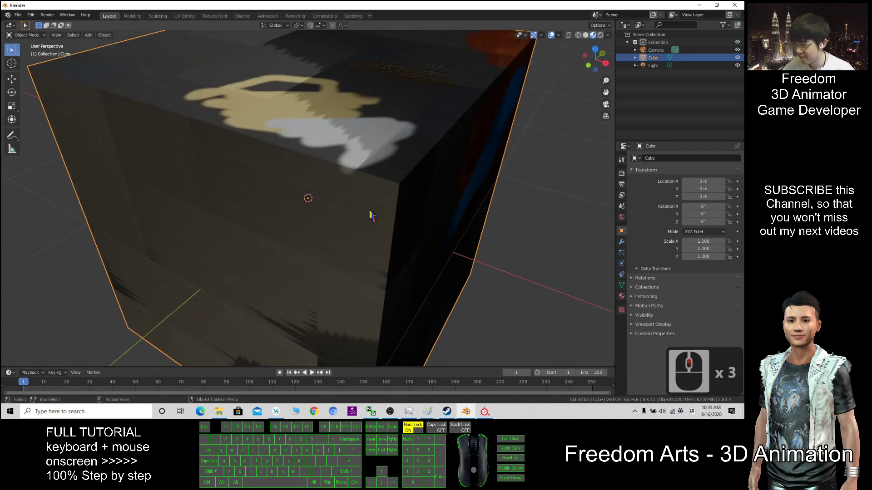
{"action": "middle_click_drag", "start_coordinate": [375, 249], "coordinate": [372, 216]}
{"action": "middle_click_drag", "start_coordinate": [438, 269], "coordinate": [425, 253]}
{"action": "scroll", "coordinate": [402, 249], "scroll_direction": "down", "scroll_amount": 3}
{"action": "scroll", "coordinate": [402, 249], "scroll_direction": "up", "scroll_amount": 2}
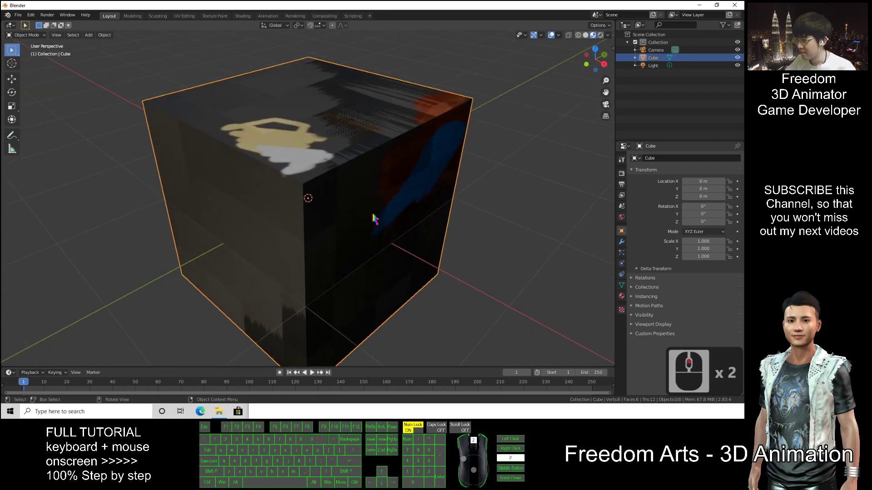
{"action": "scroll", "coordinate": [429, 218], "scroll_direction": "down", "scroll_amount": 1}
{"action": "left_click", "coordinate": [334, 162]}
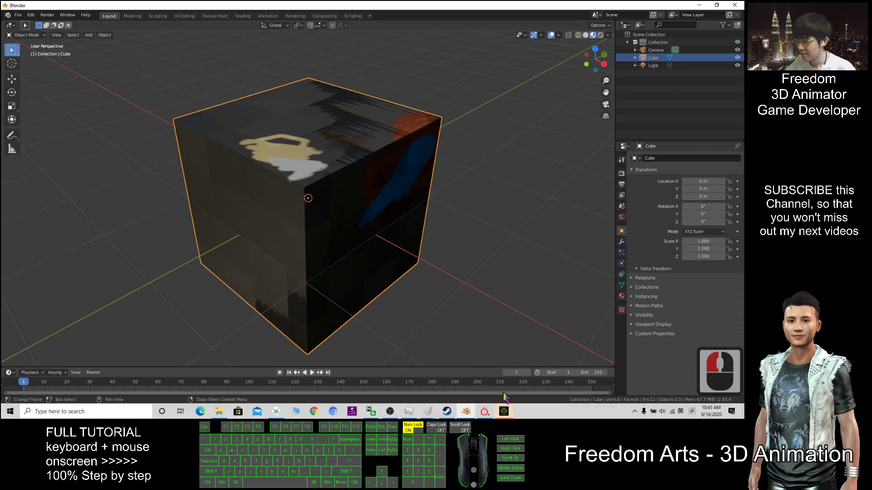
{"action": "left_click", "coordinate": [503, 411]}
Minimize Blender and Substance Painter so iClone and the desktop are visible.
{"action": "double_click", "coordinate": [559, 6]}
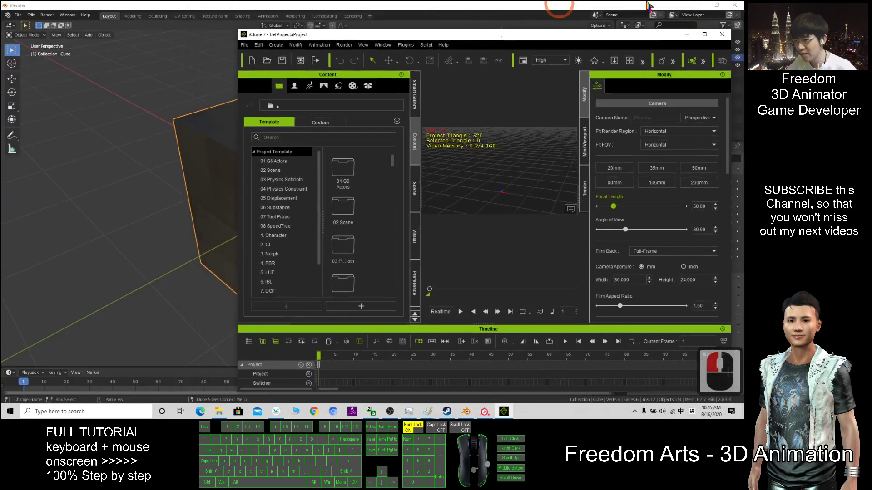
{"action": "left_click", "coordinate": [698, 6]}
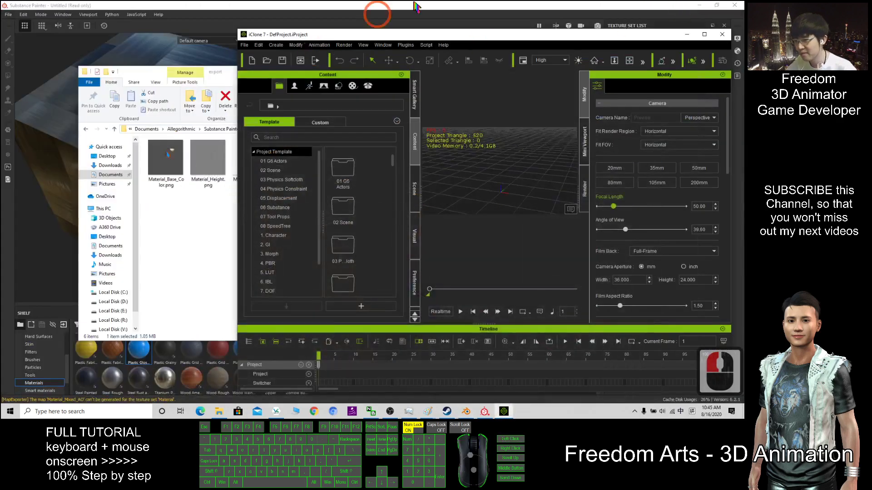
{"action": "left_click", "coordinate": [698, 5]}
{"action": "left_click", "coordinate": [444, 35]}
Drag blender cube.fbx from the desktop into the iClone viewport to import it.
{"action": "left_click", "coordinate": [139, 72]}
{"action": "left_click", "coordinate": [47, 58]}
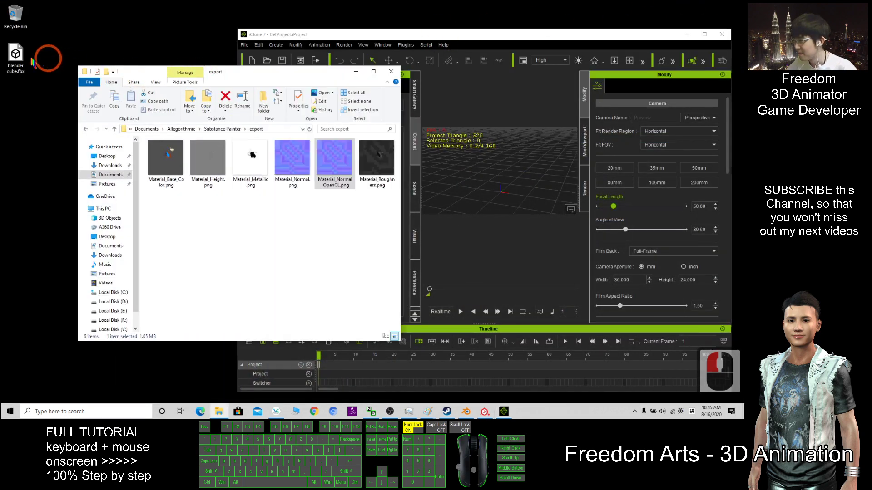
{"action": "left_click", "coordinate": [29, 59]}
{"action": "left_click", "coordinate": [356, 72]}
{"action": "left_click_drag", "start_coordinate": [16, 55], "coordinate": [507, 199]}
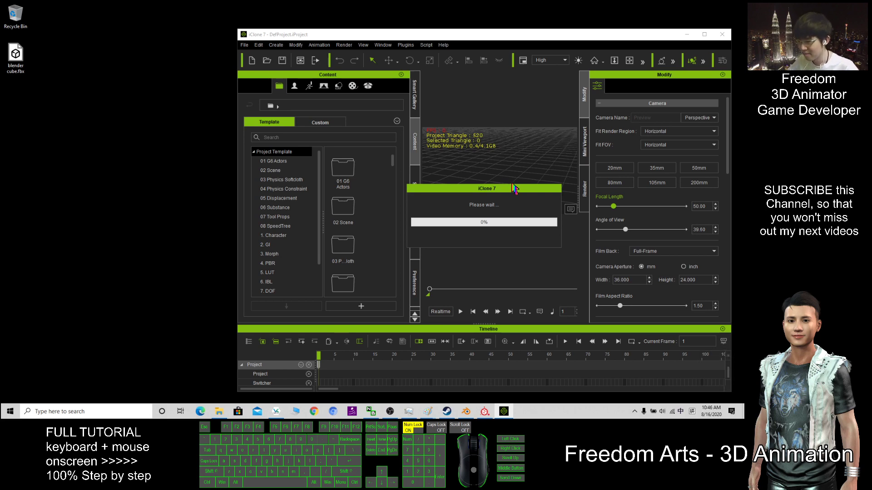
Maximize iClone and raise the cube along Z with the move gizmo.
{"action": "left_click", "coordinate": [705, 34]}
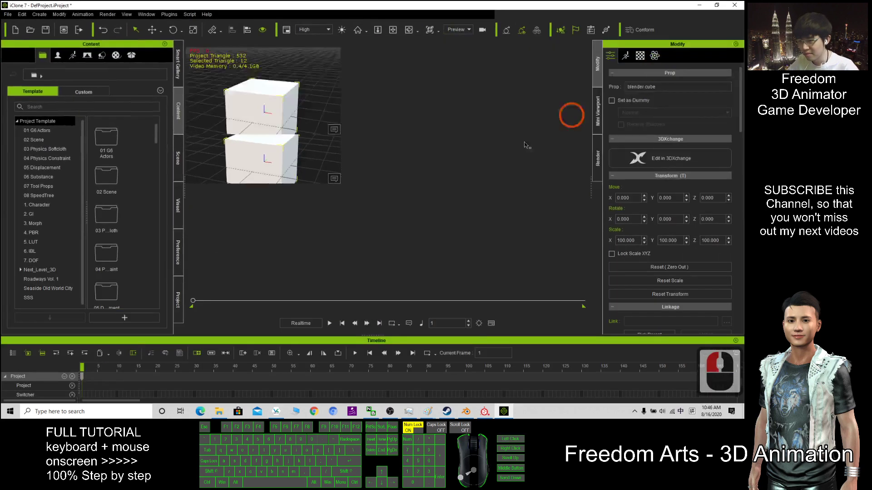
{"action": "scroll", "coordinate": [436, 195], "scroll_direction": "up", "scroll_amount": 9}
{"action": "key", "text": "w"}
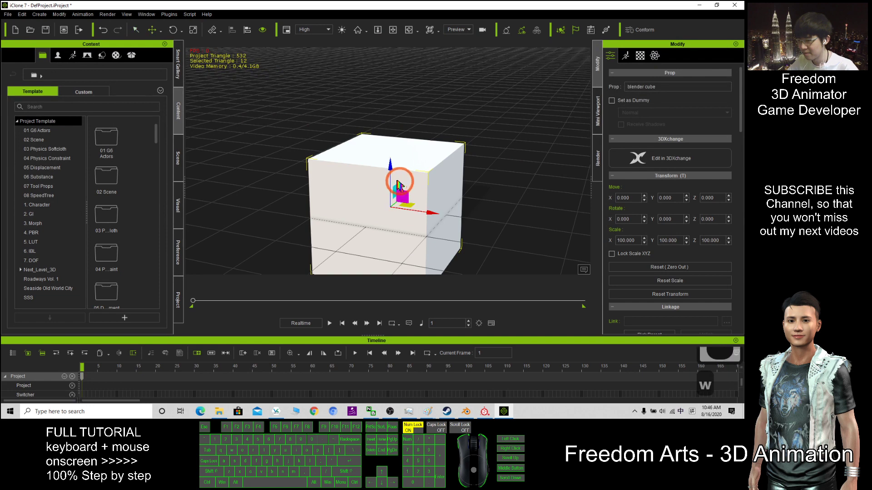
{"action": "left_click_drag", "start_coordinate": [391, 165], "coordinate": [576, 143]}
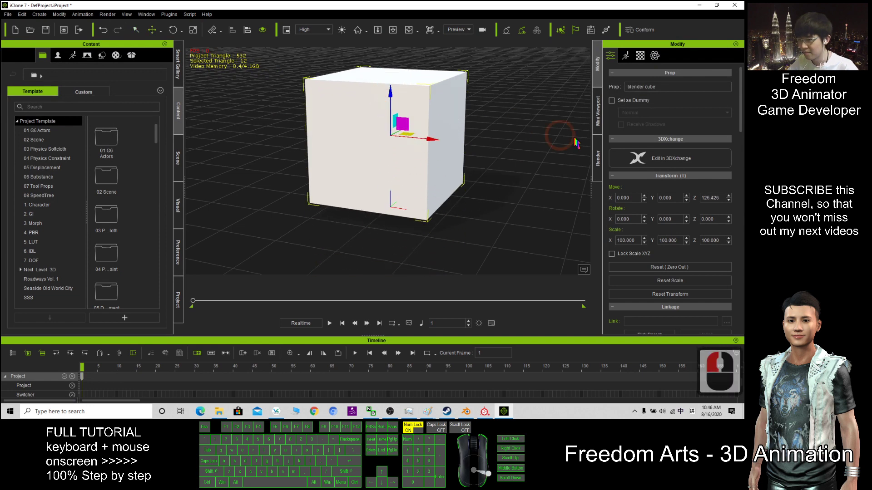
Assign Material_Base_Color.png to Base Color and Material_Normal.png to the Bump slot.
{"action": "left_click", "coordinate": [641, 56]}
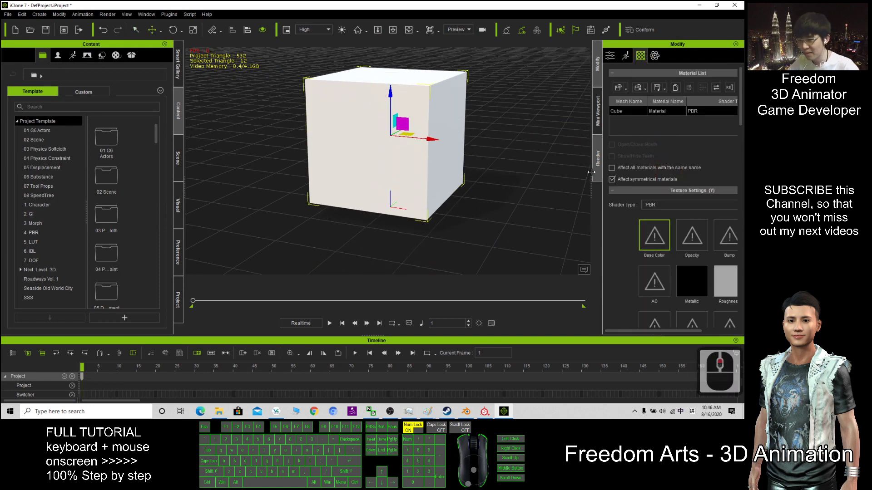
{"action": "left_click_drag", "start_coordinate": [590, 189], "coordinate": [549, 187]}
{"action": "scroll", "coordinate": [606, 278], "scroll_direction": "down", "scroll_amount": 2}
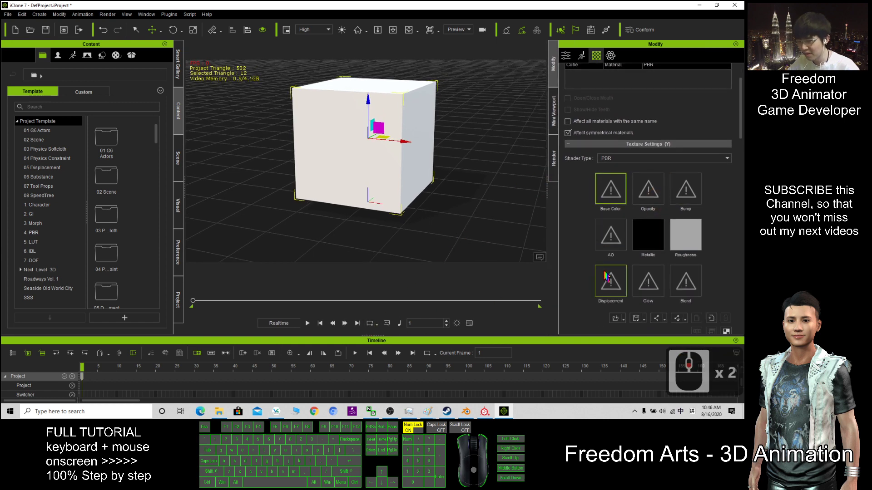
{"action": "left_click", "coordinate": [219, 411]}
{"action": "left_click", "coordinate": [261, 79]}
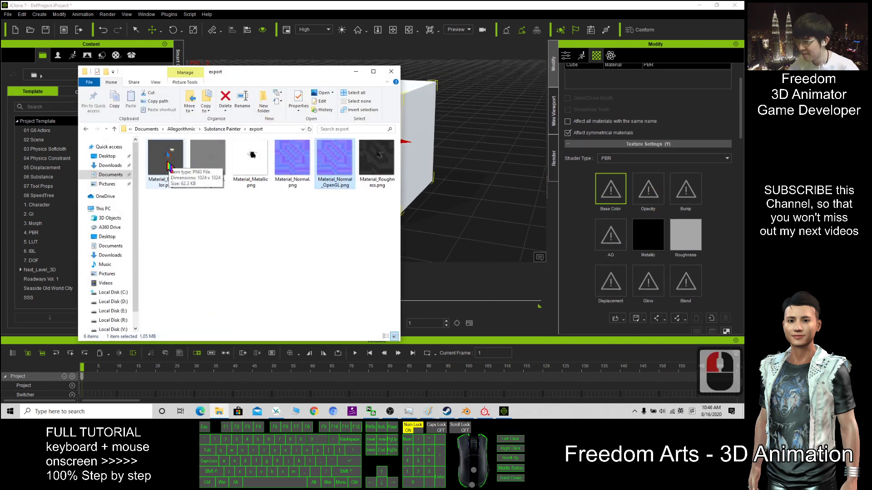
{"action": "left_click_drag", "start_coordinate": [168, 166], "coordinate": [610, 189]}
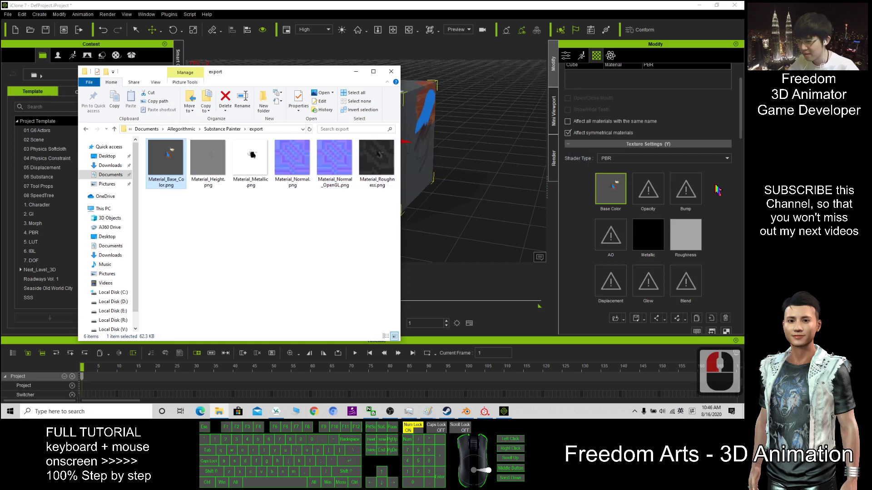
{"action": "left_click_drag", "start_coordinate": [292, 159], "coordinate": [685, 189]}
{"action": "left_click", "coordinate": [453, 247]}
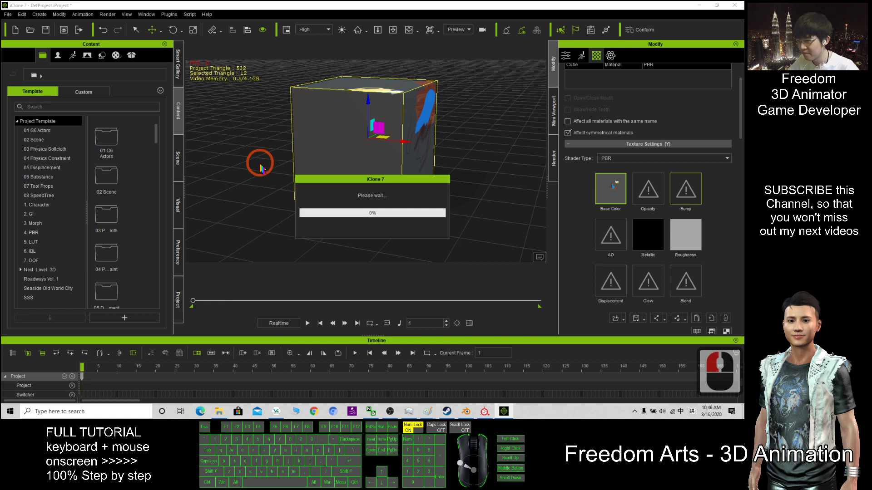
Assign Material_Metallic.png, the roughness map and Material_Height.png to Metallic, Roughness and Displacement.
{"action": "left_click", "coordinate": [219, 411]}
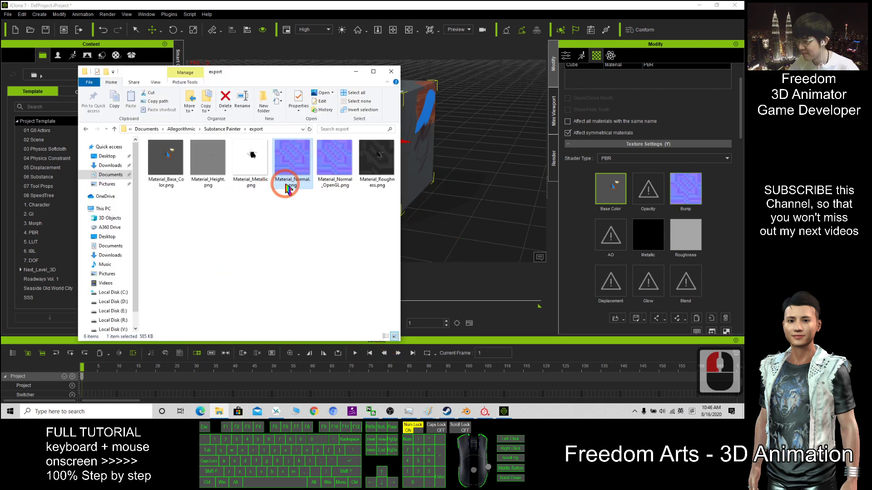
{"action": "left_click_drag", "start_coordinate": [253, 162], "coordinate": [648, 234]}
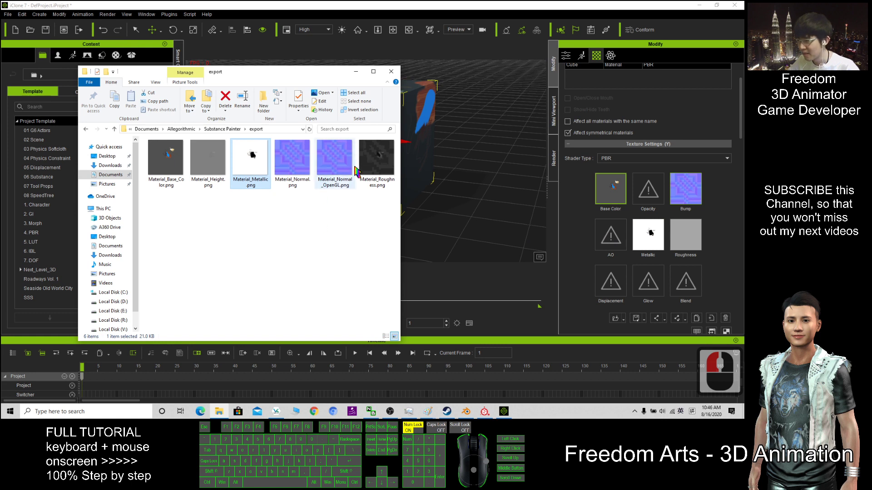
{"action": "left_click_drag", "start_coordinate": [376, 159], "coordinate": [681, 241]}
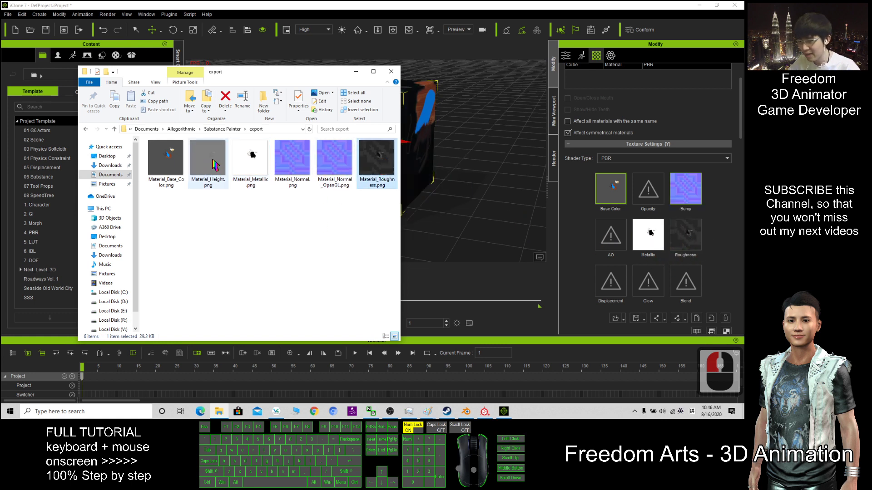
{"action": "left_click_drag", "start_coordinate": [214, 165], "coordinate": [611, 284]}
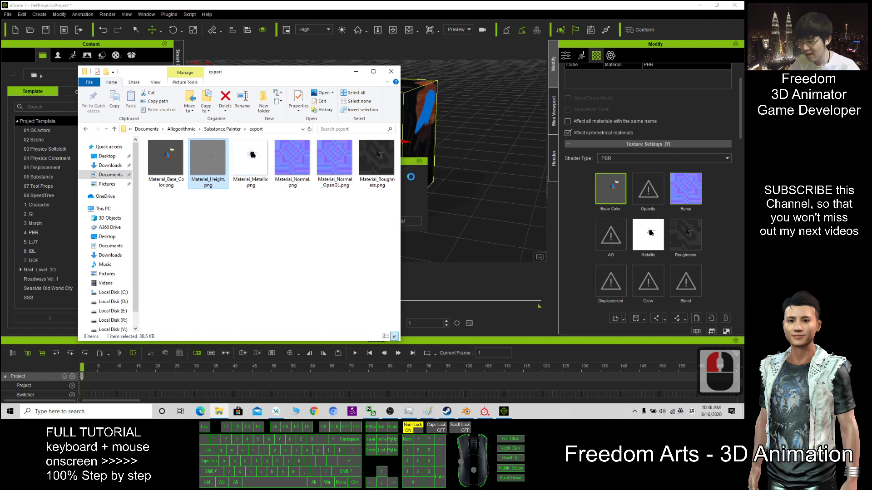
{"action": "left_click", "coordinate": [411, 177]}
Confirm the displacement map import and orbit around the cube's painted side.
{"action": "left_click", "coordinate": [351, 221]}
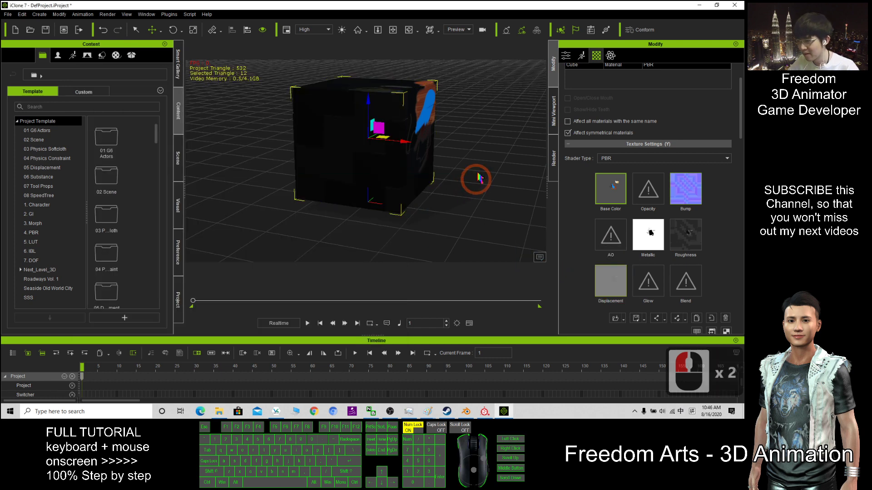
{"action": "scroll", "coordinate": [485, 162], "scroll_direction": "up", "scroll_amount": 3}
{"action": "mouse_move", "coordinate": [498, 139]}
{"action": "left_mouse_down"}
{"action": "mouse_move", "coordinate": [219, 169]}
{"action": "mouse_move", "coordinate": [436, 173]}
{"action": "left_mouse_up"}
{"action": "scroll", "coordinate": [411, 179], "scroll_direction": "up", "scroll_amount": 11}
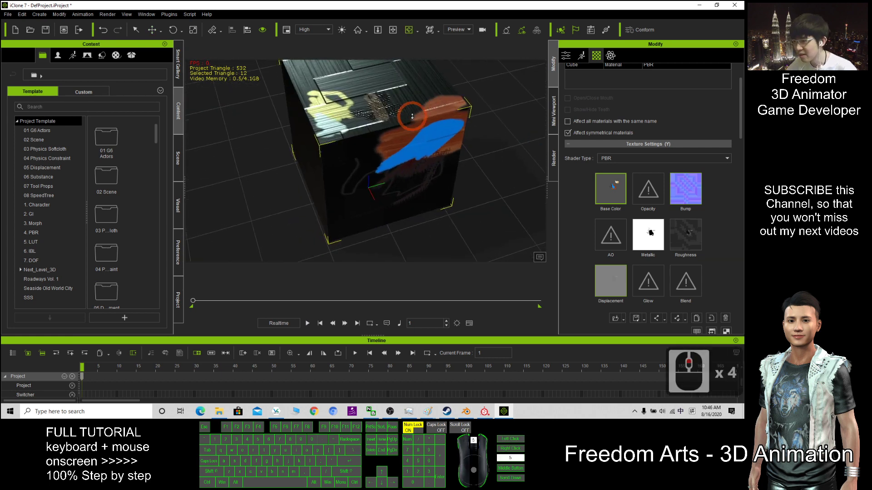
{"action": "key", "text": "x"}
{"action": "mouse_move", "coordinate": [387, 187]}
{"action": "left_mouse_down"}
{"action": "mouse_move", "coordinate": [389, 177]}
{"action": "mouse_move", "coordinate": [387, 193]}
{"action": "mouse_move", "coordinate": [362, 186]}
{"action": "mouse_move", "coordinate": [500, 189]}
{"action": "mouse_move", "coordinate": [399, 181]}
{"action": "mouse_move", "coordinate": [383, 171]}
{"action": "mouse_move", "coordinate": [346, 229]}
{"action": "left_mouse_up"}
Look across the cube's top face and edge, then switch to Substance Painter.
{"action": "scroll", "coordinate": [362, 194], "scroll_direction": "up", "scroll_amount": 7}
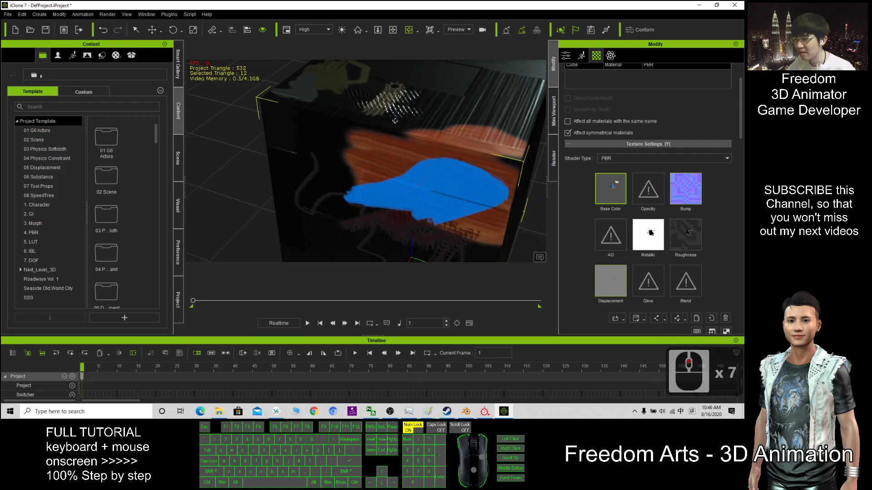
{"action": "left_click_drag", "start_coordinate": [362, 194], "coordinate": [460, 213]}
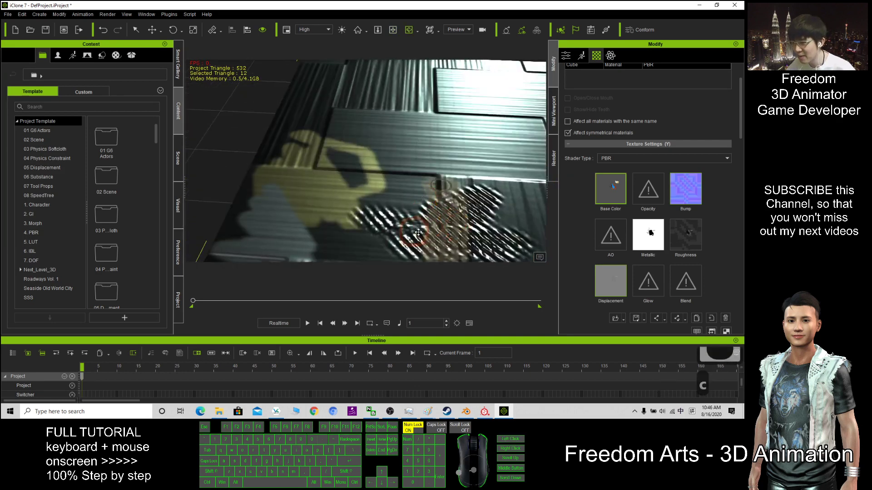
{"action": "left_click_drag", "start_coordinate": [418, 232], "coordinate": [444, 165]}
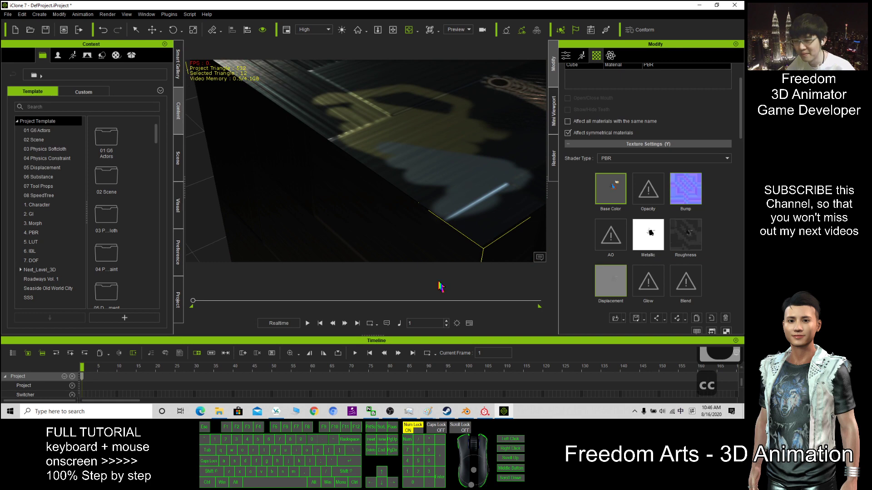
{"action": "left_click", "coordinate": [484, 411]}
Zoom in and view the painted cube's Base Color channel on its own.
{"action": "scroll", "coordinate": [173, 148], "scroll_direction": "up", "scroll_amount": 6}
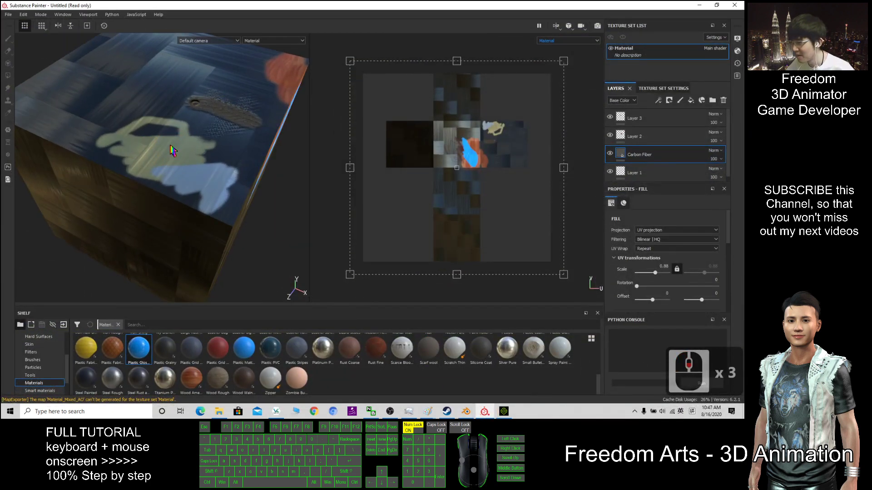
{"action": "key", "text": "c"}
{"action": "left_click", "coordinate": [241, 175]}
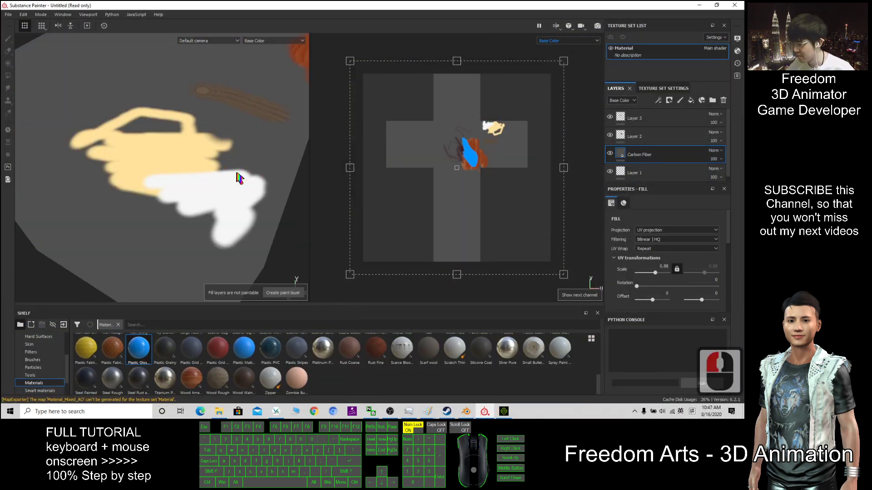
Set the viewport channel back to the full Material and adjust the zoom.
{"action": "left_click", "coordinate": [575, 43]}
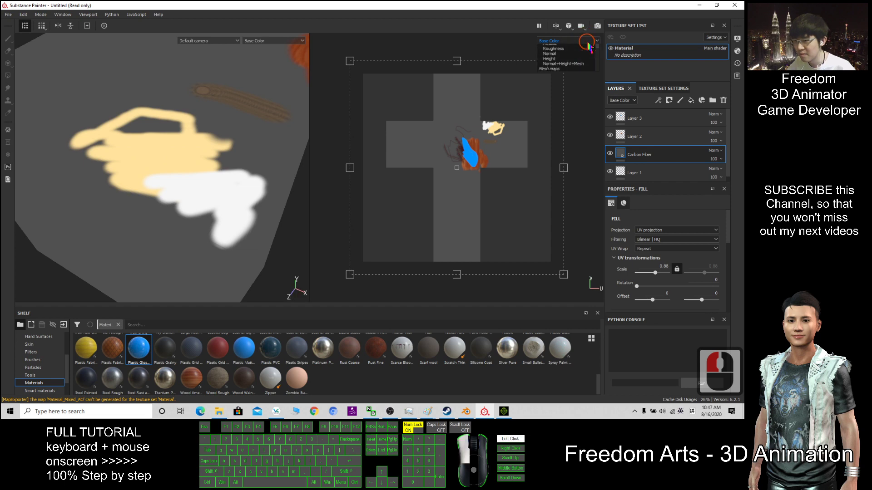
{"action": "left_click", "coordinate": [552, 53]}
{"action": "scroll", "coordinate": [257, 145], "scroll_direction": "down", "scroll_amount": 5}
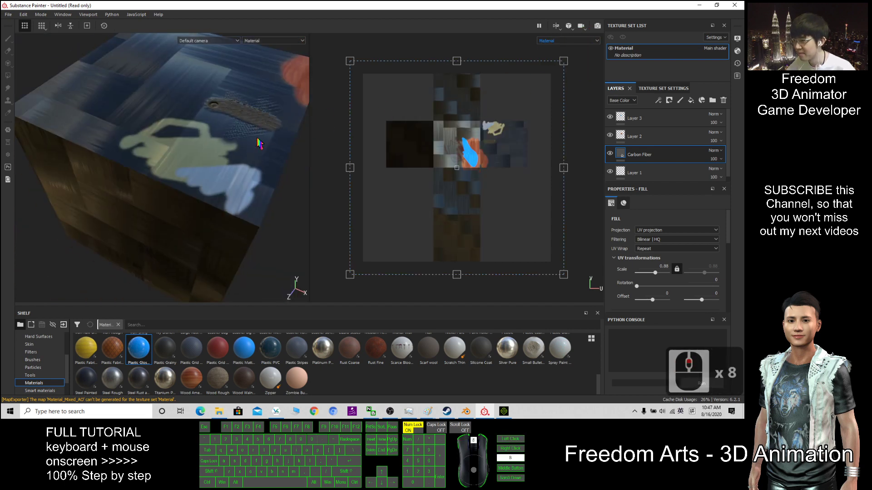
{"action": "scroll", "coordinate": [259, 141], "scroll_direction": "up", "scroll_amount": 6}
Bring iClone 7 forward and zoom in on the textured cube.
{"action": "left_click", "coordinate": [504, 412]}
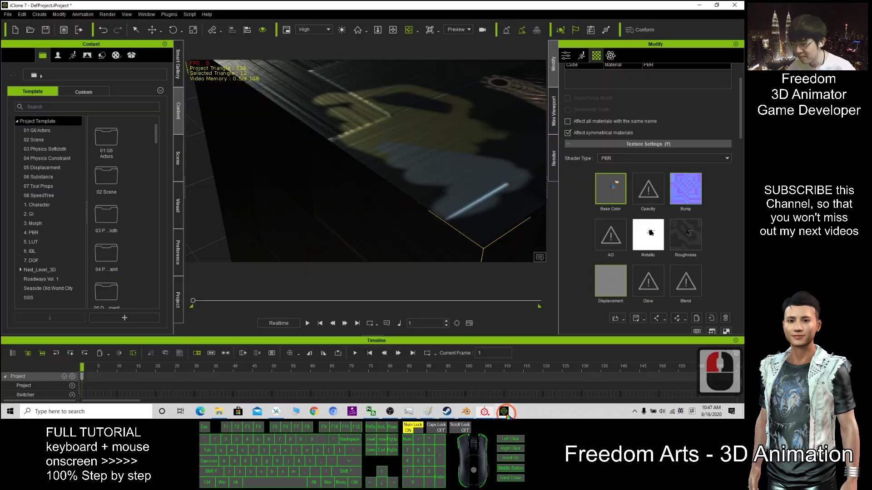
{"action": "left_click", "coordinate": [477, 127]}
{"action": "scroll", "coordinate": [485, 125], "scroll_direction": "up", "scroll_amount": 3}
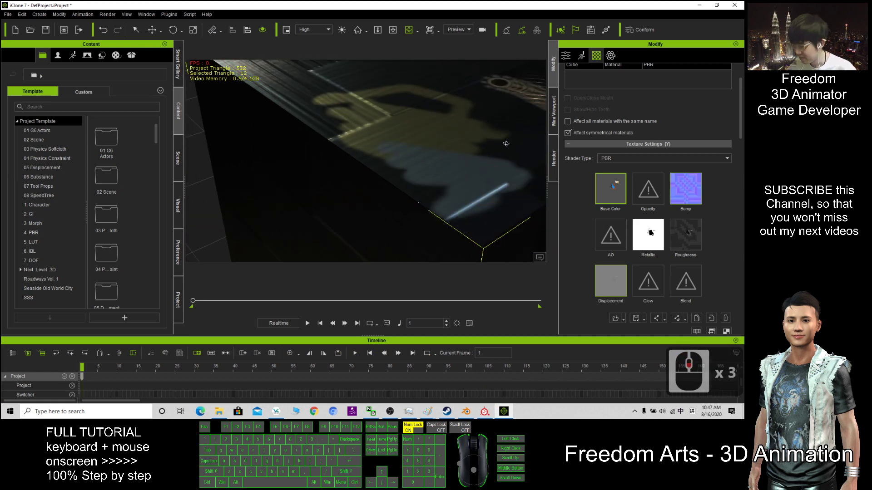
Orbit the iClone cube to another angle and zoom out, then switch to Blender.
{"action": "key", "text": "c"}
{"action": "left_click_drag", "start_coordinate": [506, 143], "coordinate": [346, 161]}
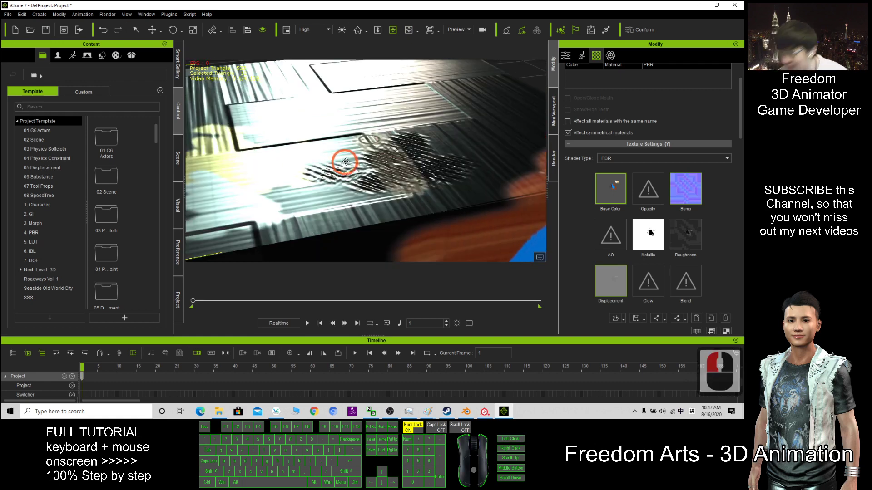
{"action": "scroll", "coordinate": [348, 162], "scroll_direction": "down", "scroll_amount": 6}
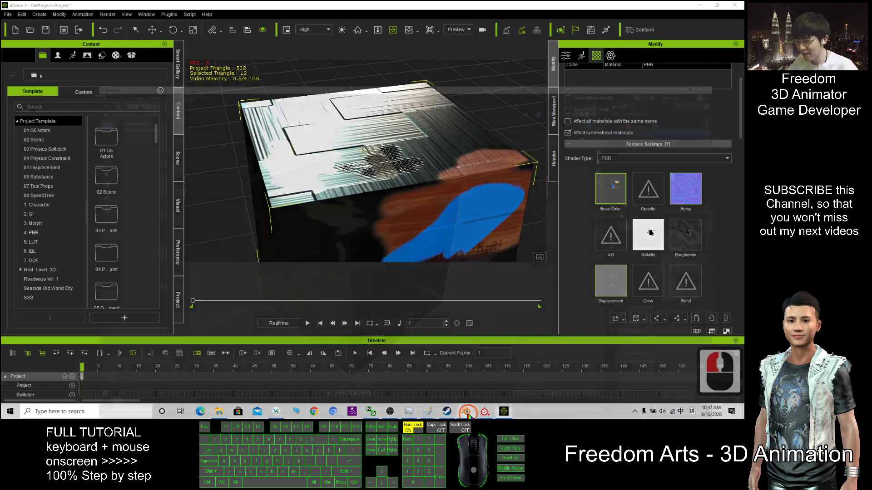
{"action": "left_click", "coordinate": [465, 415]}
Cancel the delete popup on the cube and pan the Blender view across it.
{"action": "key", "text": "x"}
{"action": "key", "text": "x"}
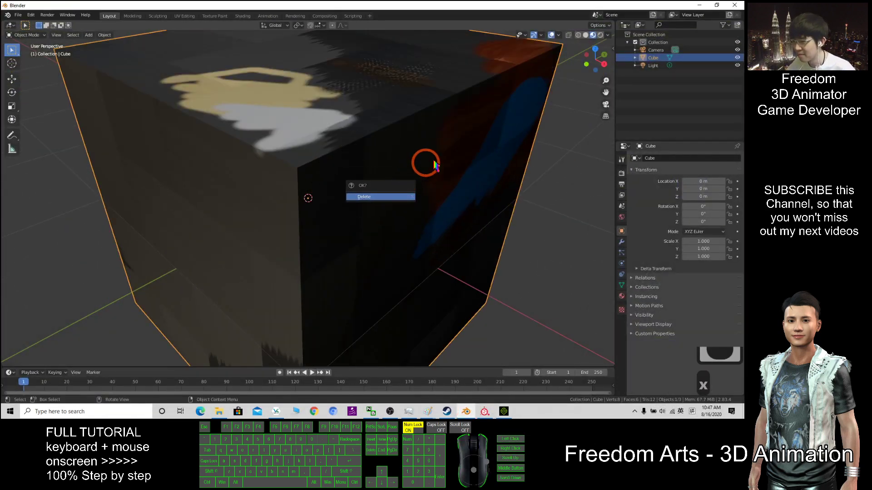
{"action": "key", "text": "Escape"}
{"action": "middle_click_drag", "start_coordinate": [515, 133], "coordinate": [397, 195], "text": "shift"}
{"action": "scroll", "coordinate": [414, 180], "scroll_direction": "up", "scroll_amount": 3}
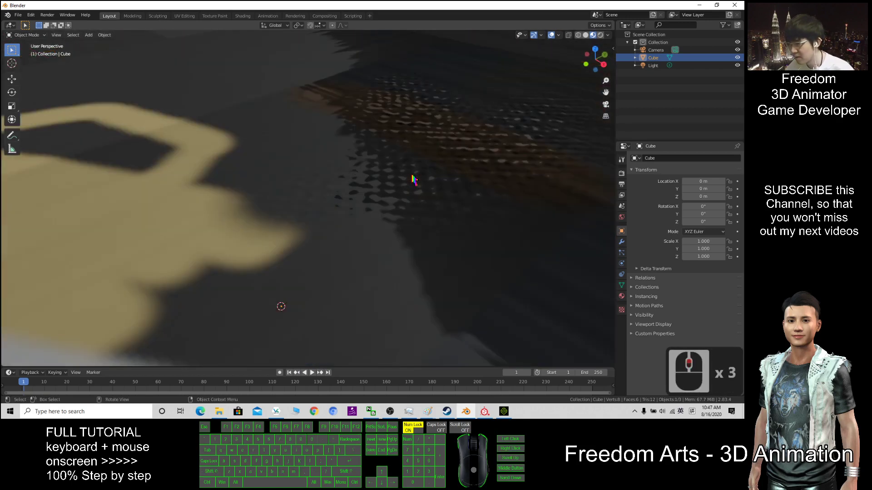
Reframe the whole cube in view, then bring Substance Painter forward.
{"action": "scroll", "coordinate": [244, 214], "scroll_direction": "down", "scroll_amount": 3}
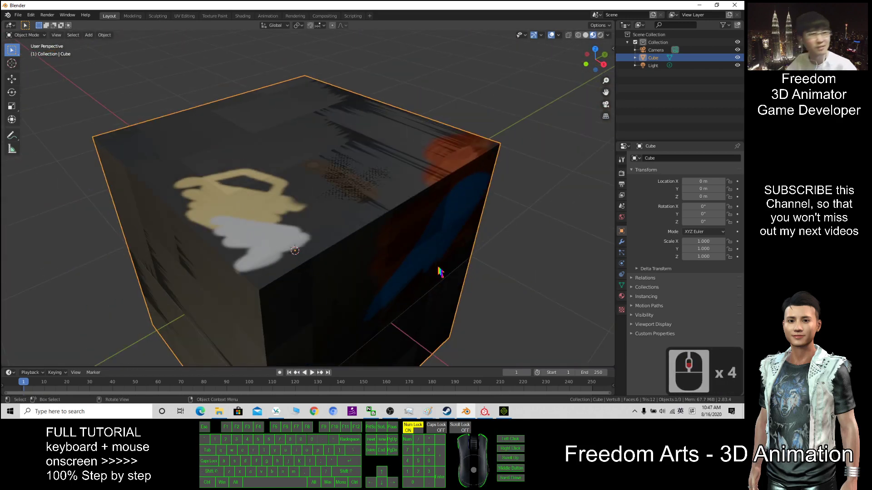
{"action": "middle_click_drag", "start_coordinate": [413, 307], "coordinate": [449, 227], "text": "shift"}
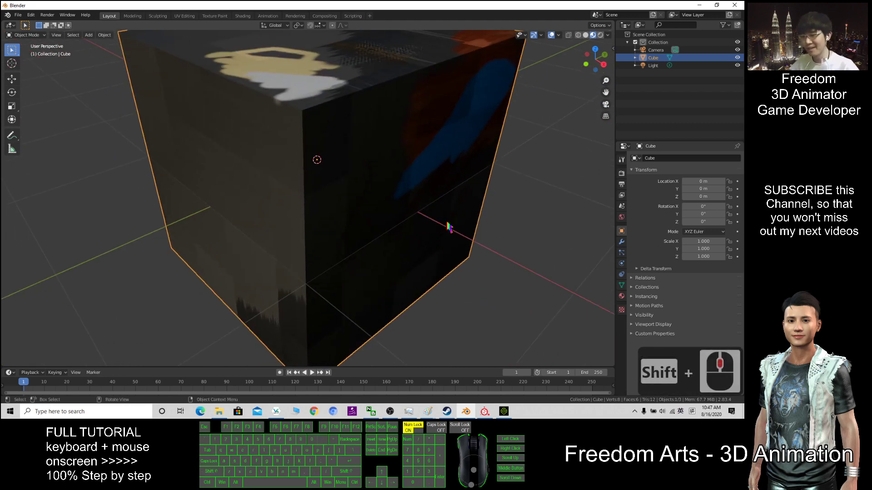
{"action": "left_click", "coordinate": [484, 412]}
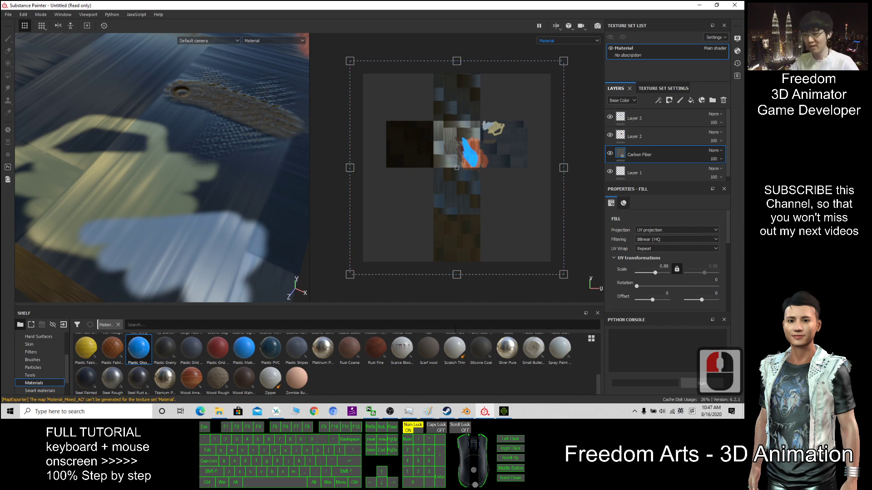
Bring Blender back to the front and click into its viewport.
{"action": "left_click", "coordinate": [466, 411]}
{"action": "left_click", "coordinate": [417, 195]}
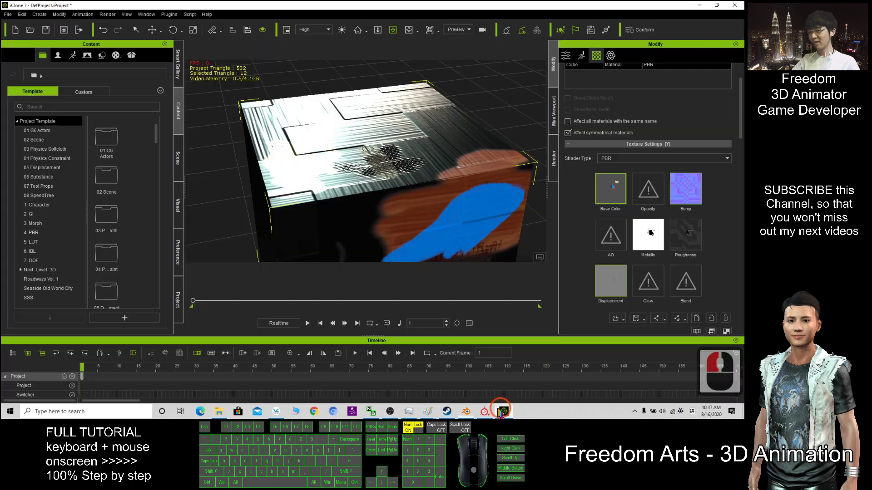
Switch to iClone 7 and back so Blender shows the whole textured cube.
{"action": "left_click", "coordinate": [504, 411]}
{"action": "left_click", "coordinate": [503, 412]}
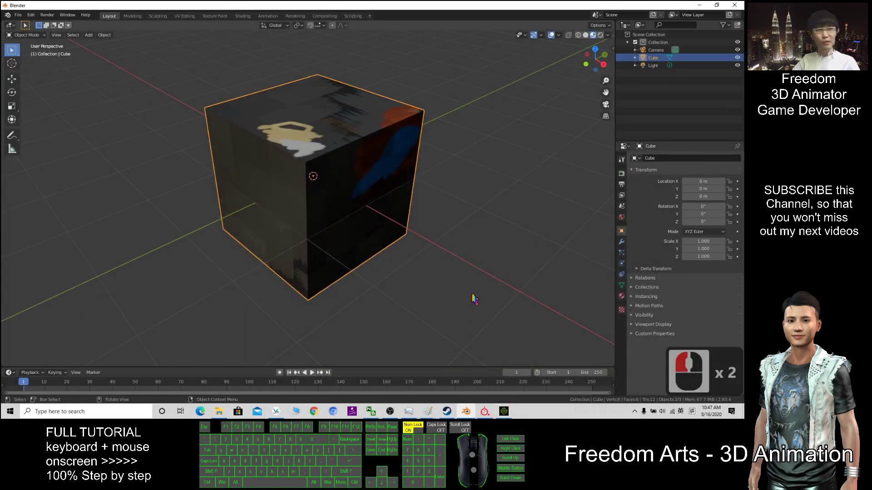